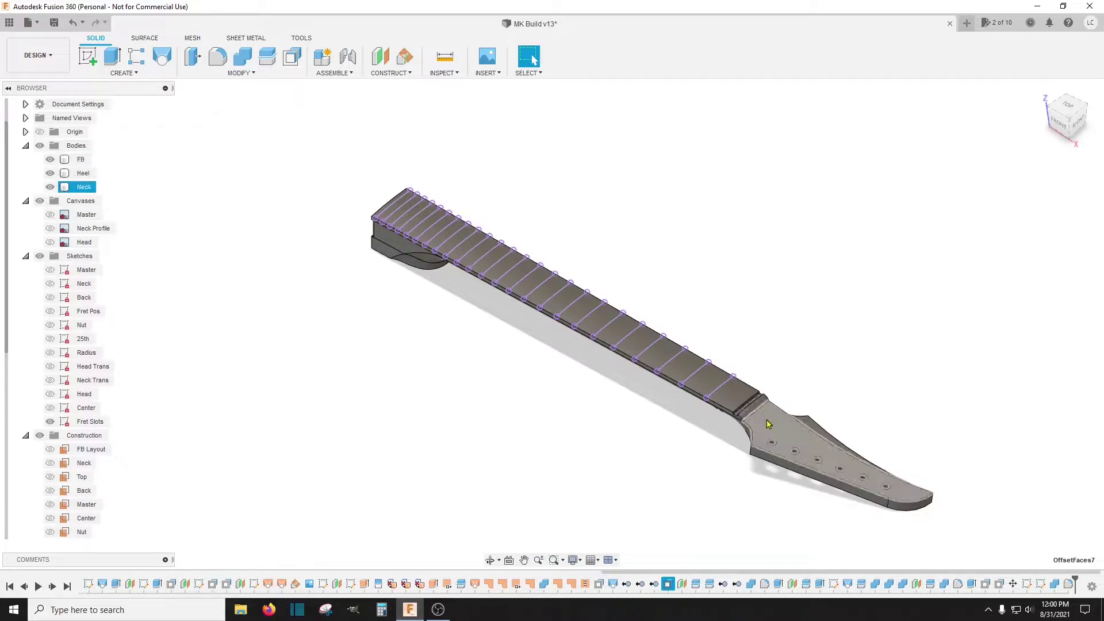
Roll the design history back to the Head Veneer plane feature
scroll(539, 211, "down", 2)
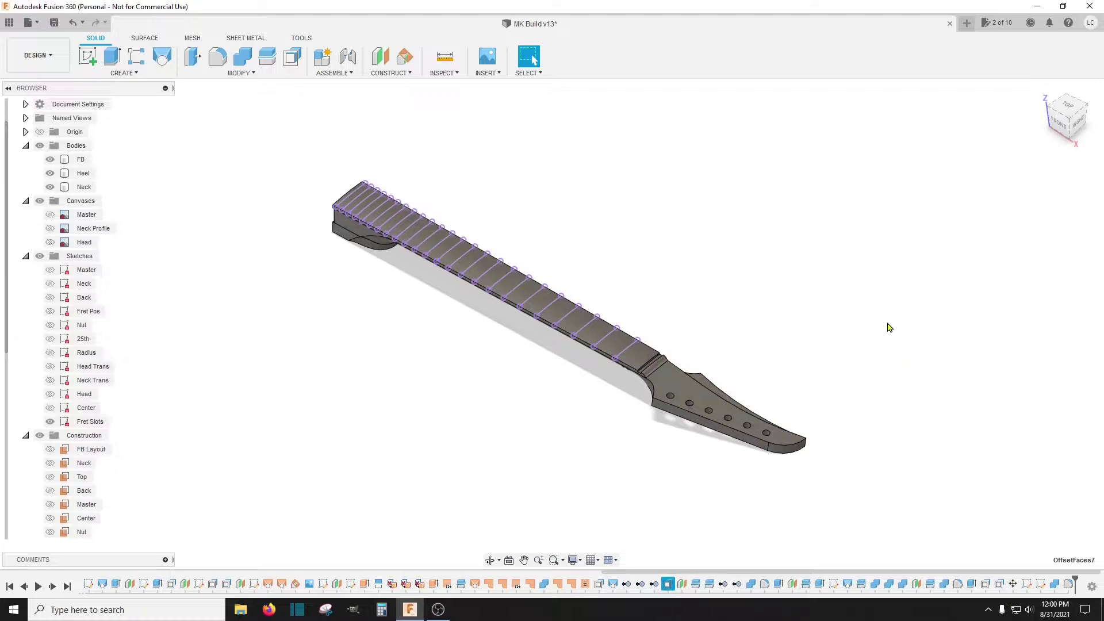
left_click(1058, 123)
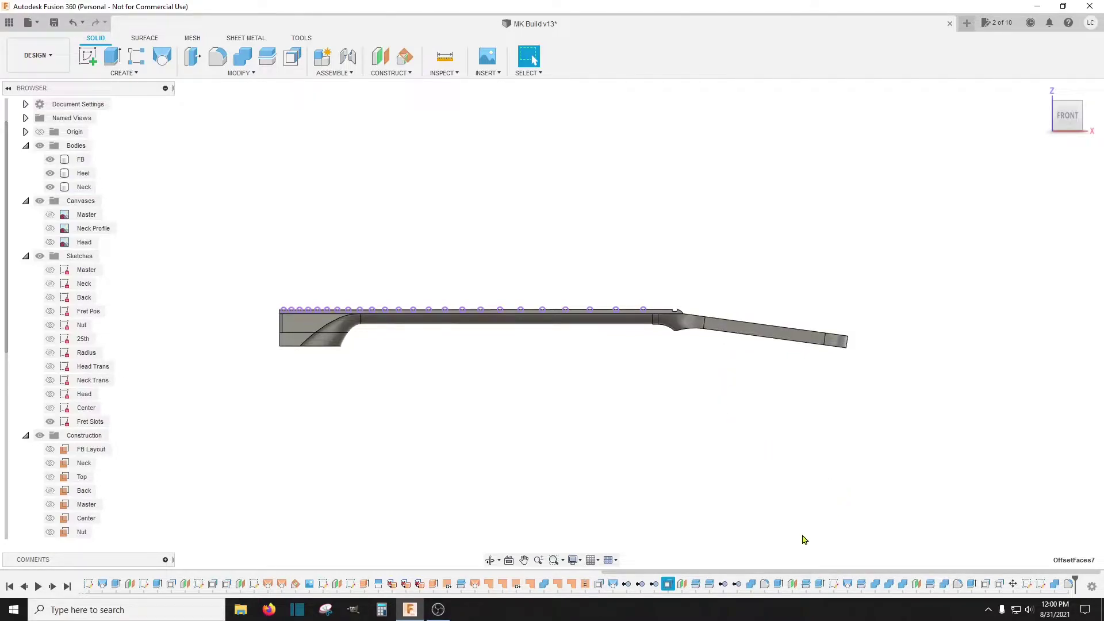
right_click(682, 586)
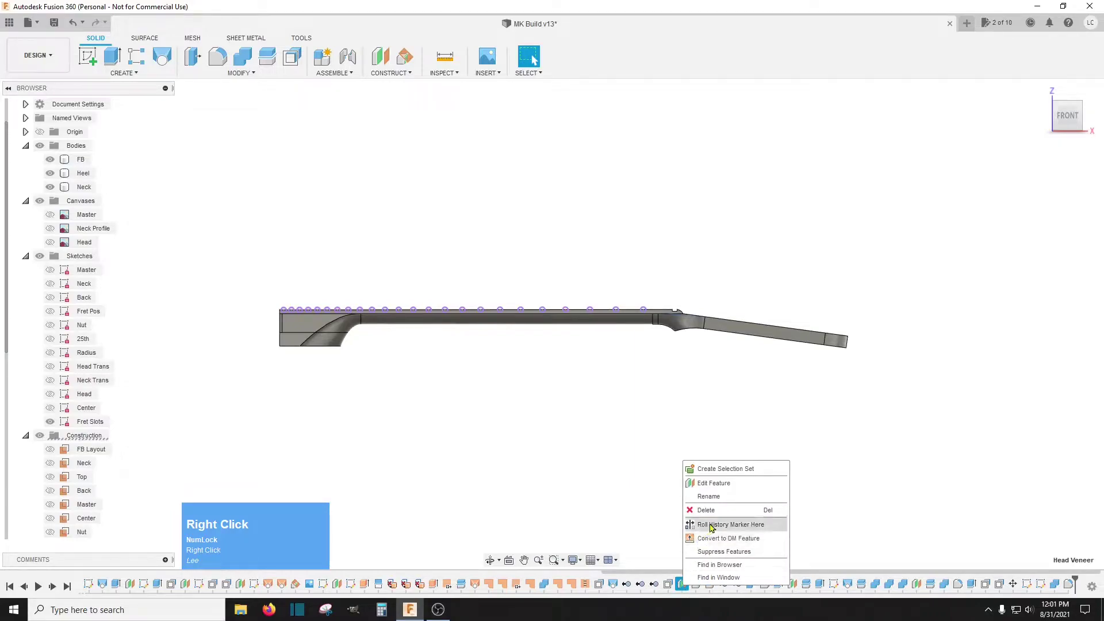
left_click(712, 525)
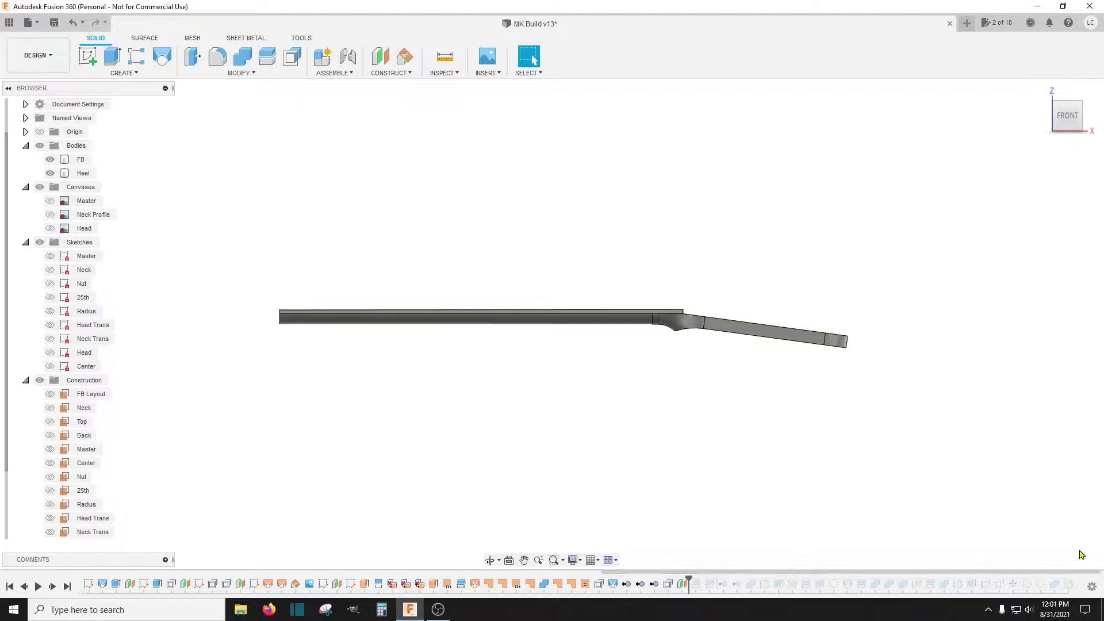
mouse_move(1073, 120)
left_mouse_down()
mouse_move(1048, 131)
mouse_move(1067, 144)
left_mouse_up()
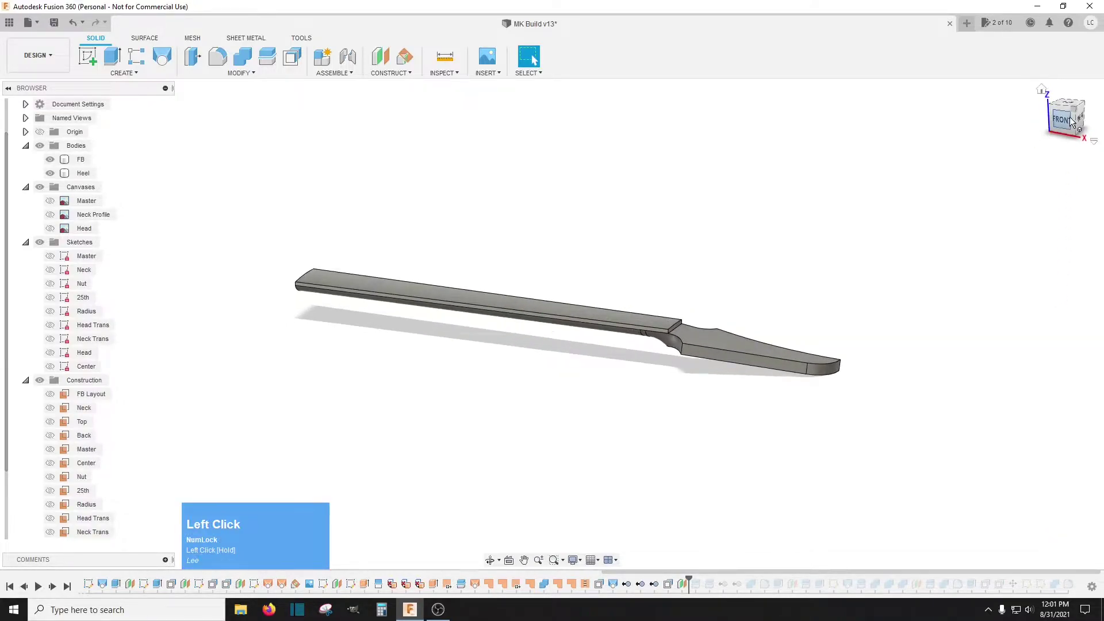
right_click(695, 585)
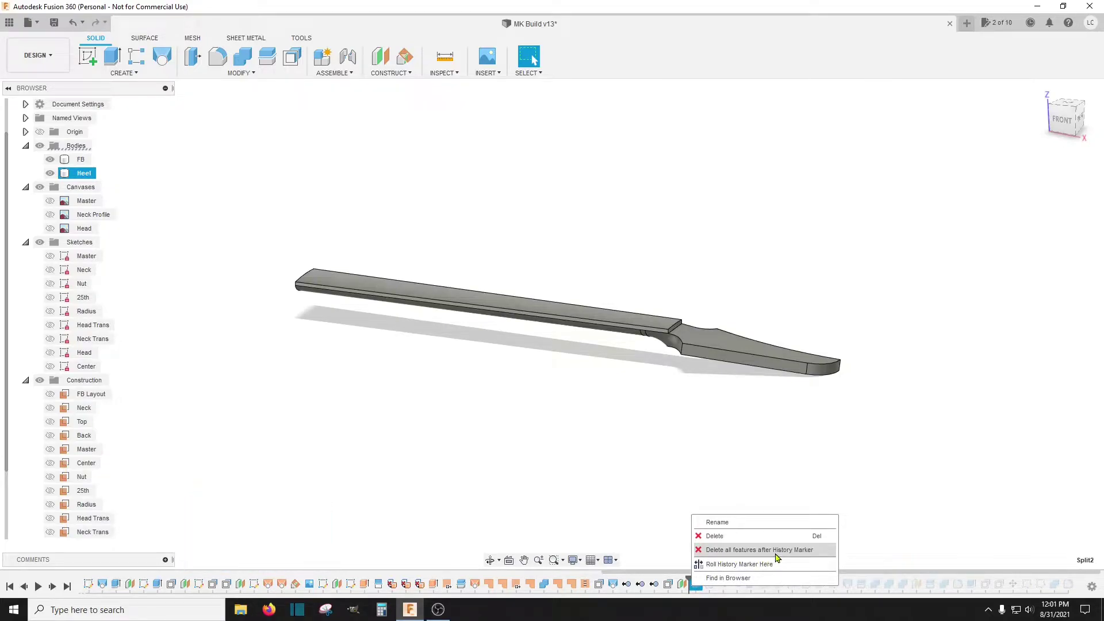
left_click(662, 465)
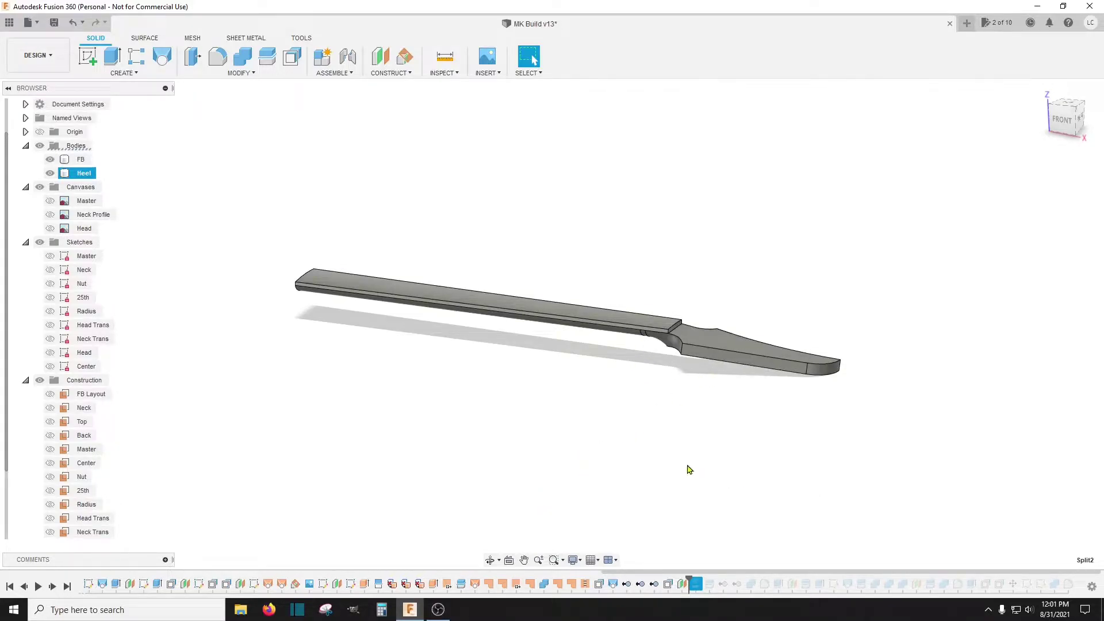
Change the Head construction plane's angle to -2.8 deg
scroll(87, 447, "down", 2)
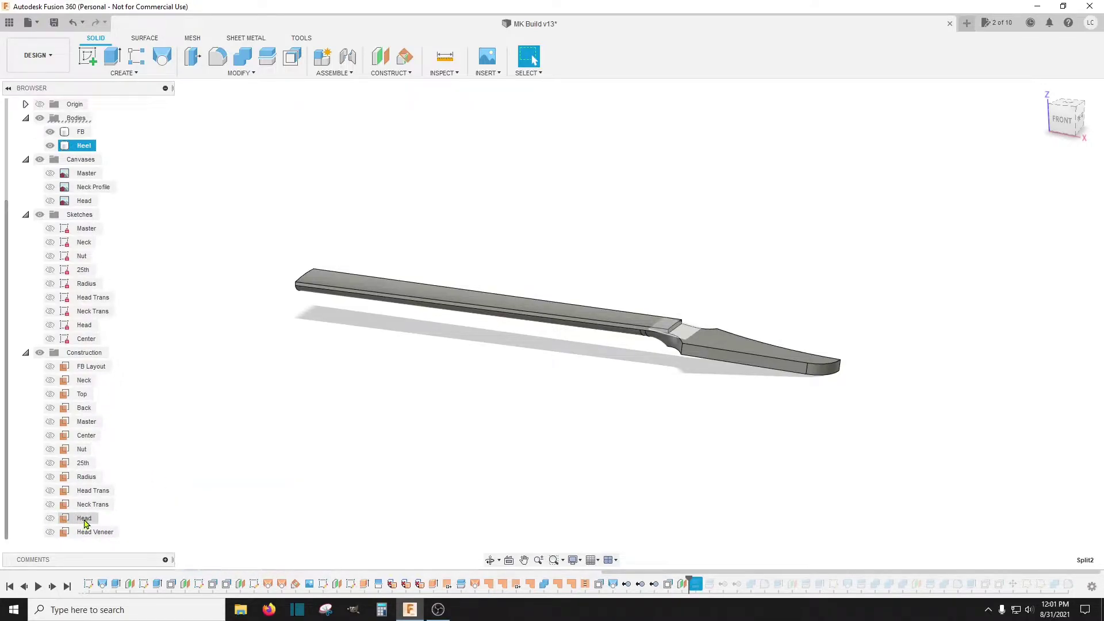
right_click(85, 519)
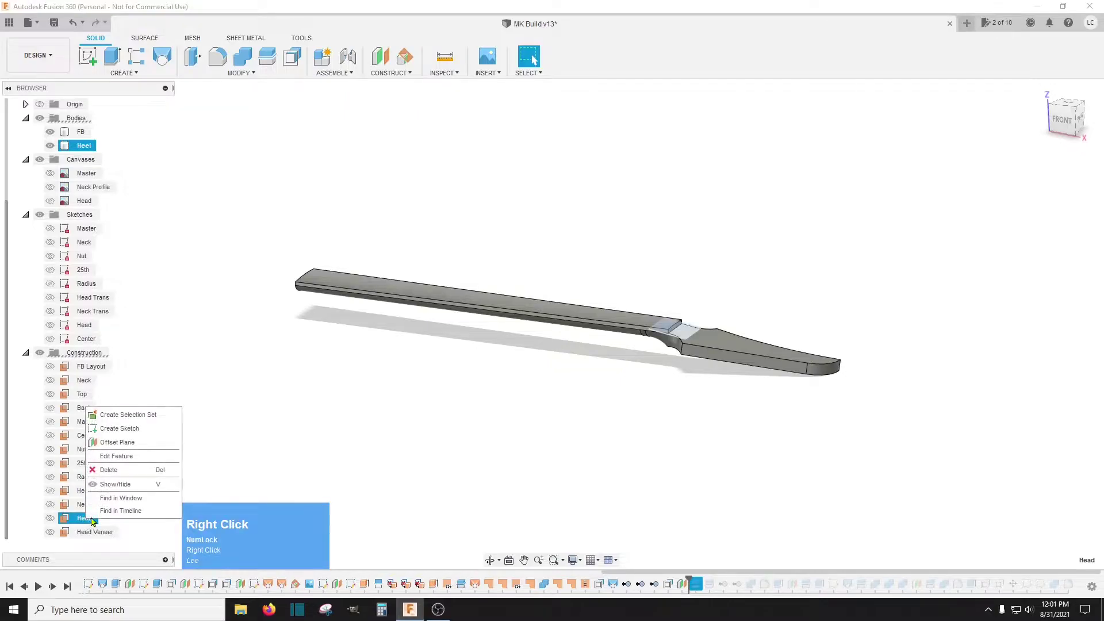
left_click(110, 457)
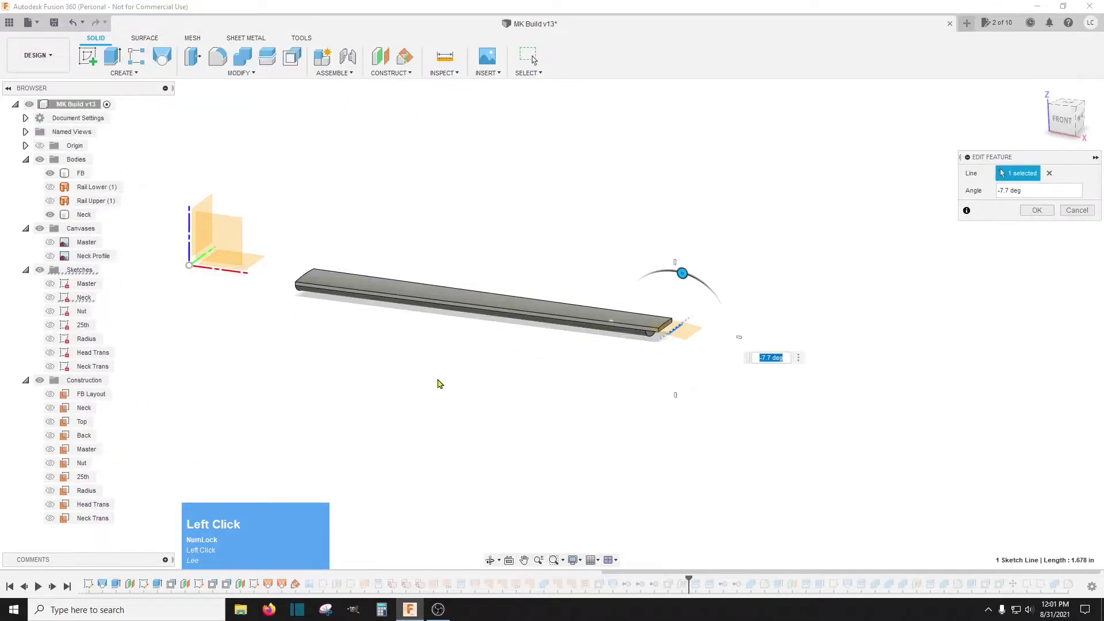
left_click_drag(682, 273, 678, 271)
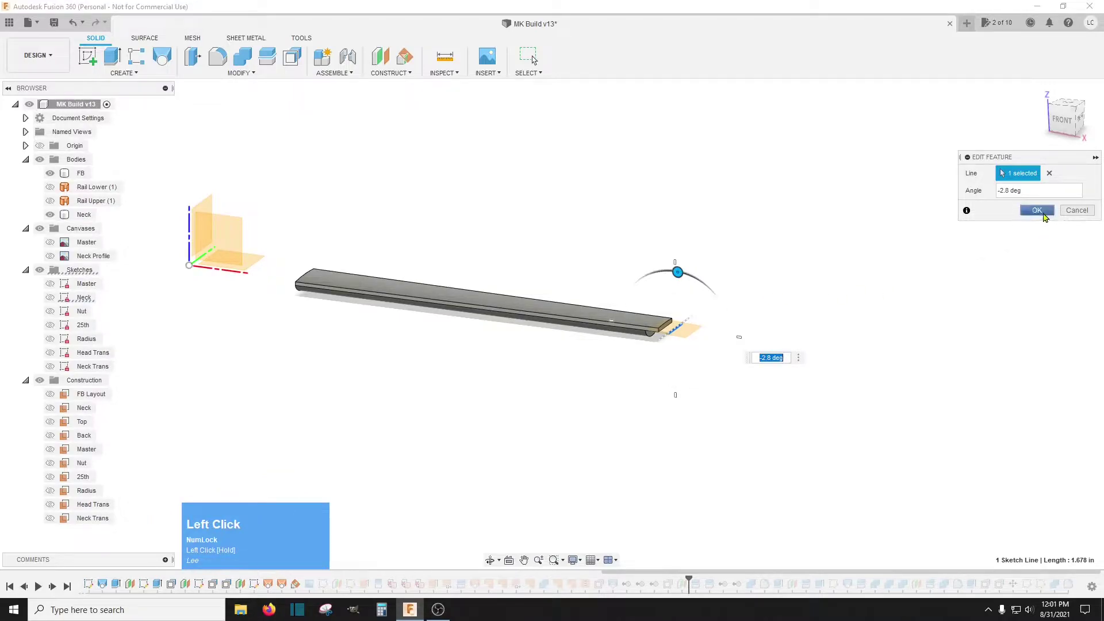
left_click(1044, 214)
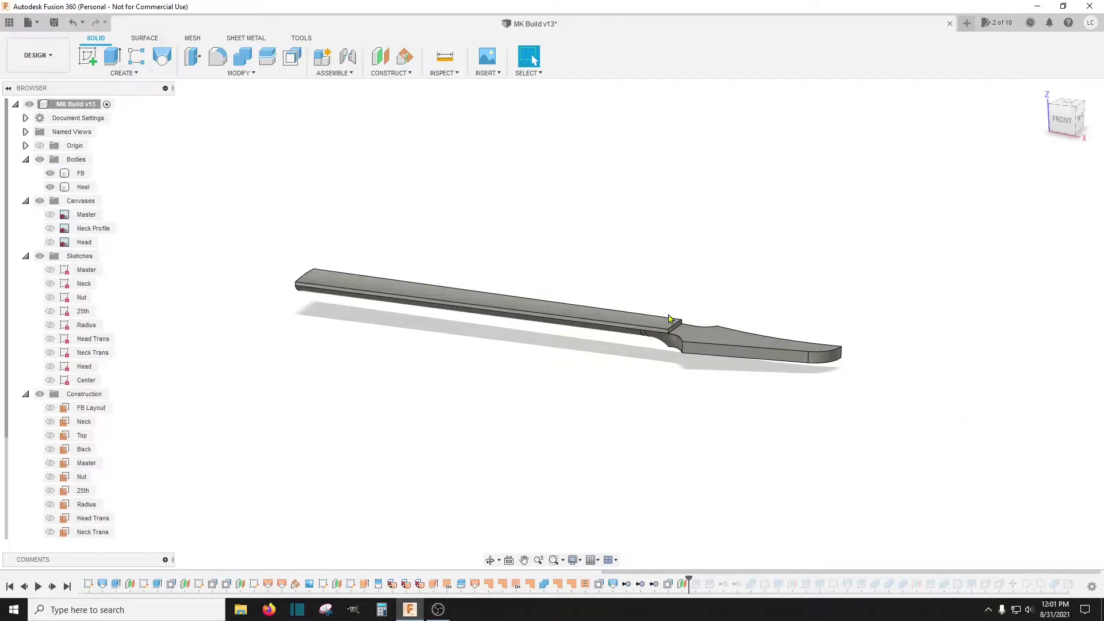
Roll the design history forward past several of the features that follow the Head Veneer plane
mouse_move(1068, 122)
left_mouse_down()
mouse_move(1095, 99)
mouse_move(1056, 138)
left_mouse_up()
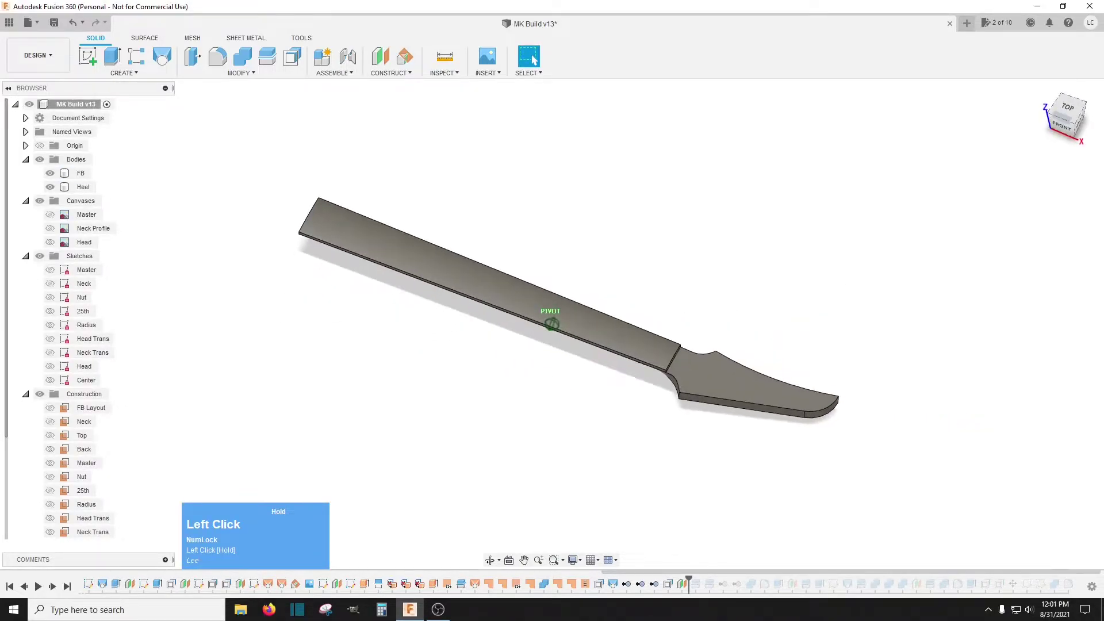
left_click_drag(688, 579, 785, 580)
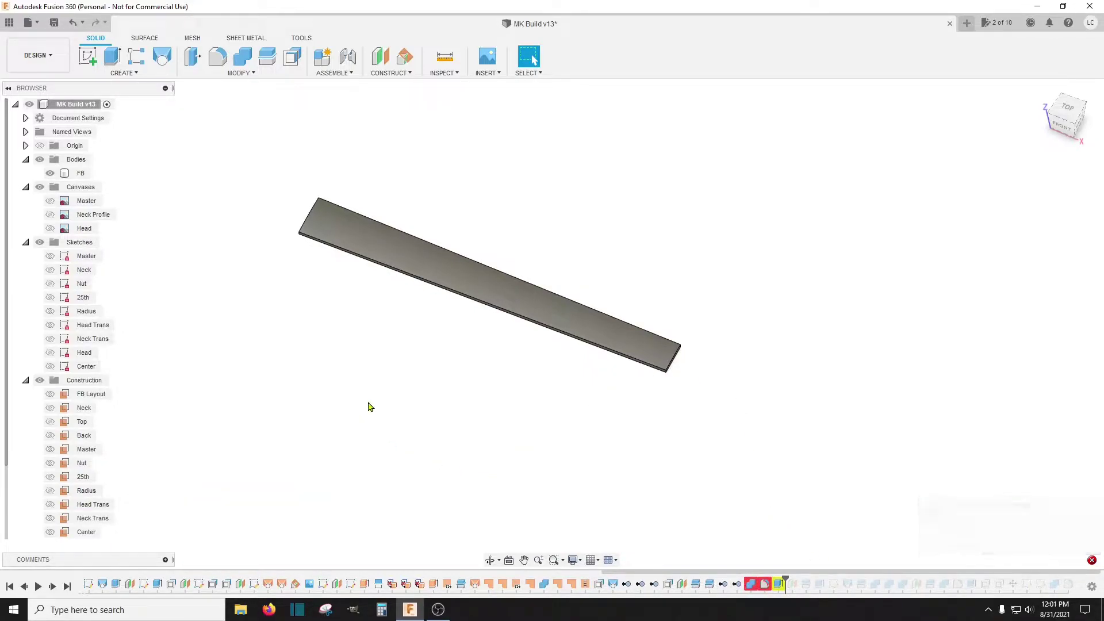
scroll(90, 472, "down", 1)
scroll(90, 472, "down", 1)
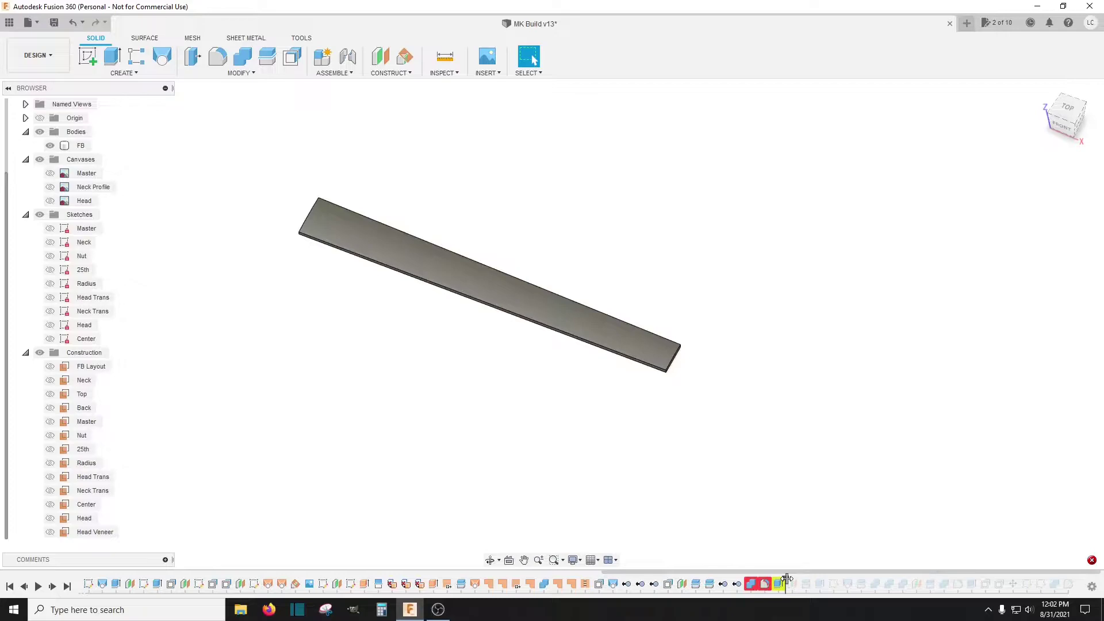
Undo the history marker moves and the Head plane angle change
key("ctrl+z")
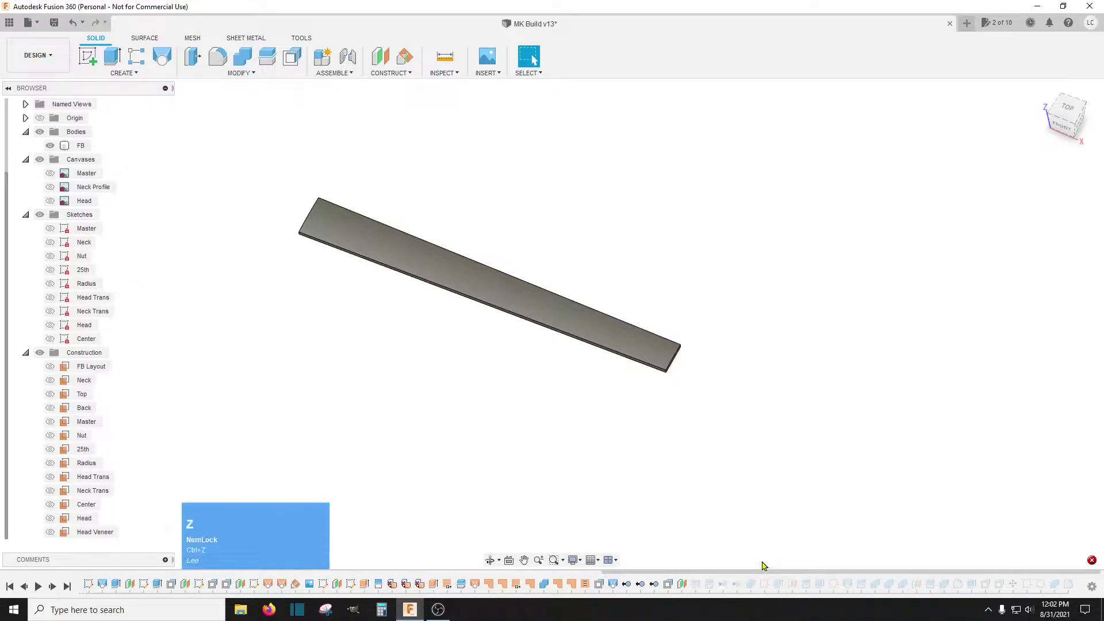
key("ctrl+z")
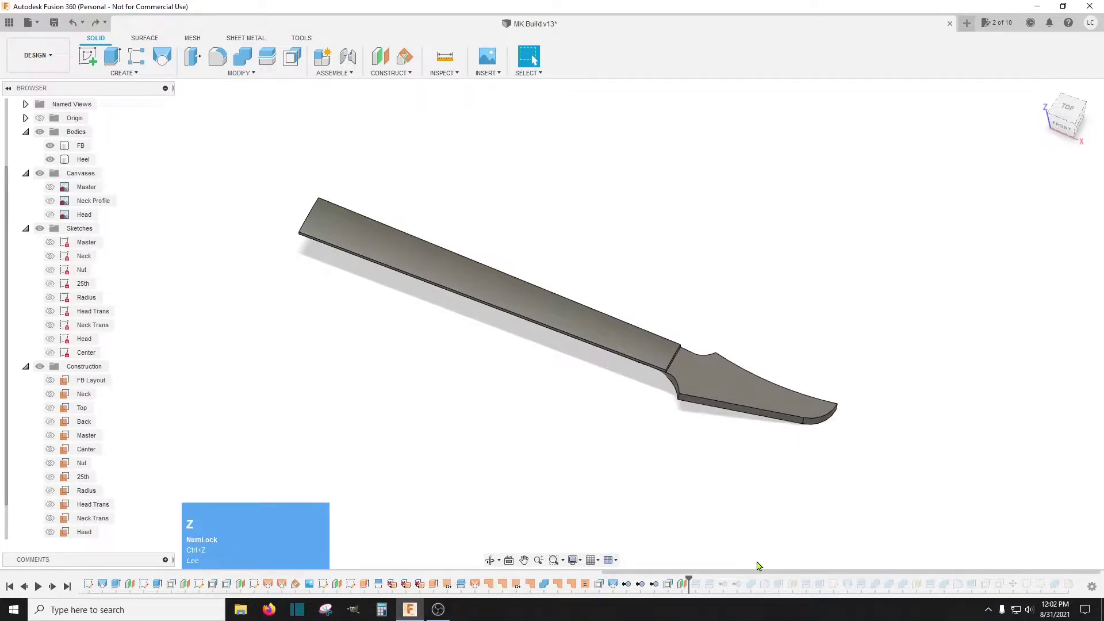
key("ctrl+z")
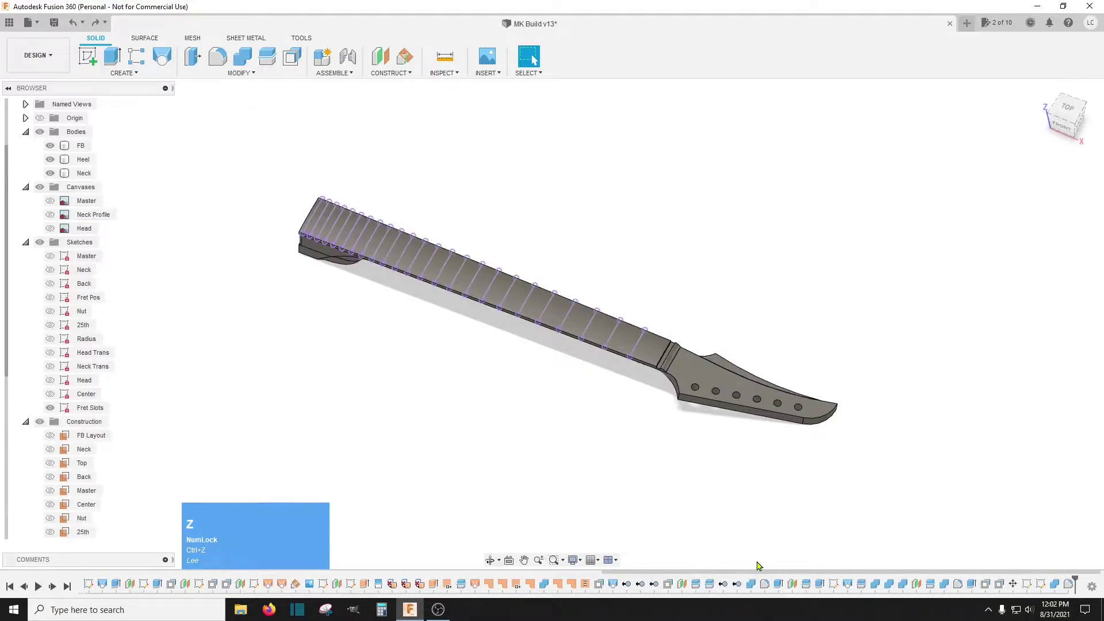
scroll(657, 435, "down", 3)
scroll(596, 435, "up", 4)
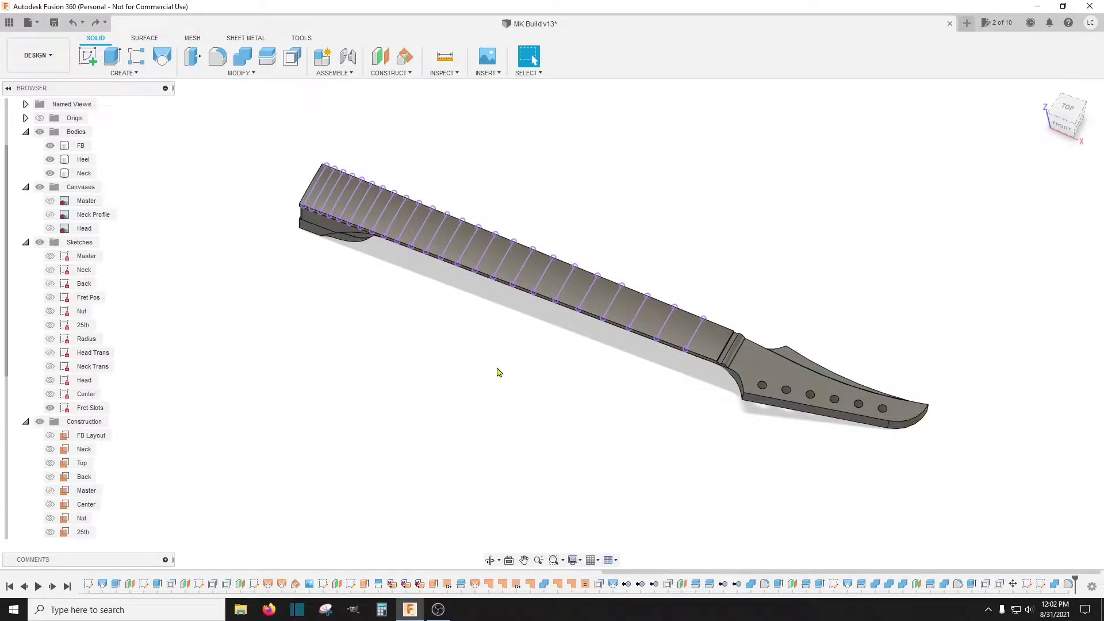
left_click(578, 295)
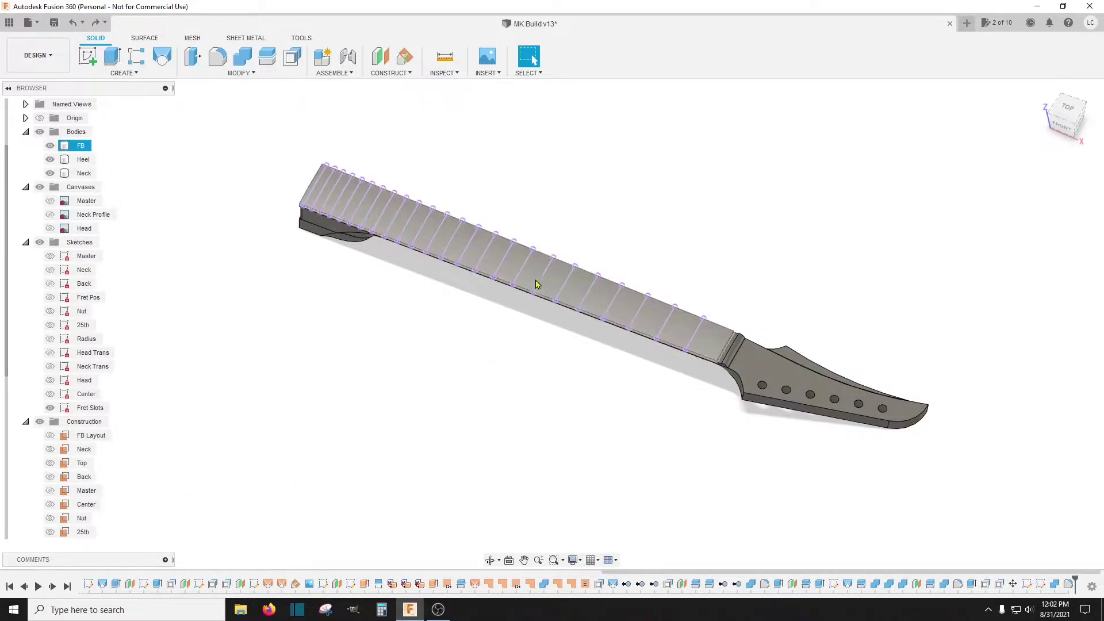
key("Escape")
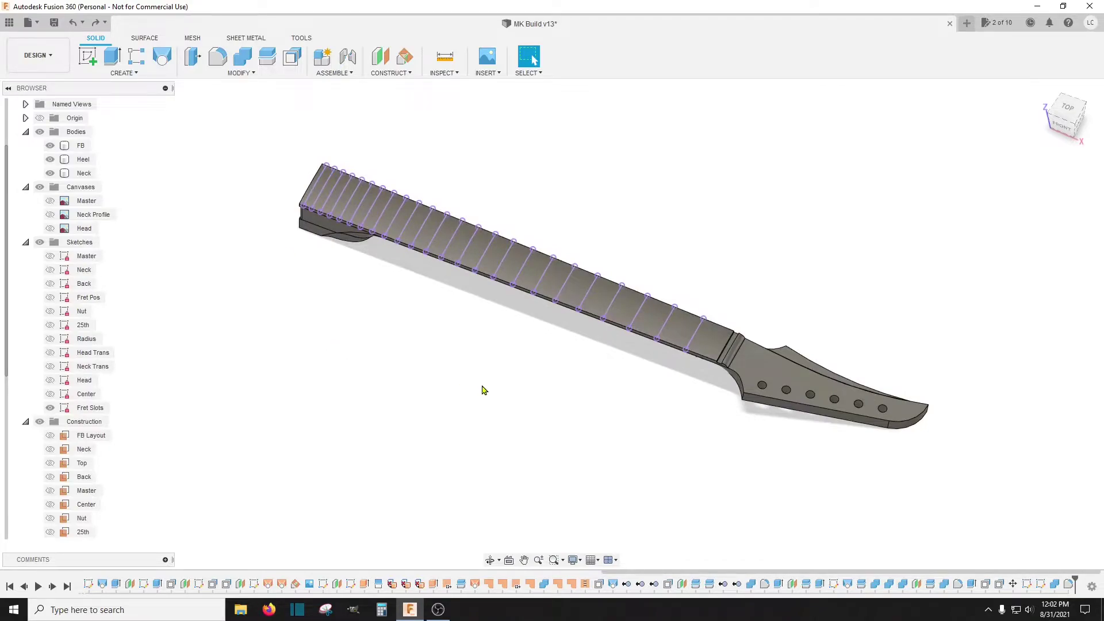
left_click(693, 345)
key("Escape")
left_click(693, 345)
key("Escape")
Hide the Fret Slots sketch and the Neck, Heel and FB bodies
left_click(50, 408)
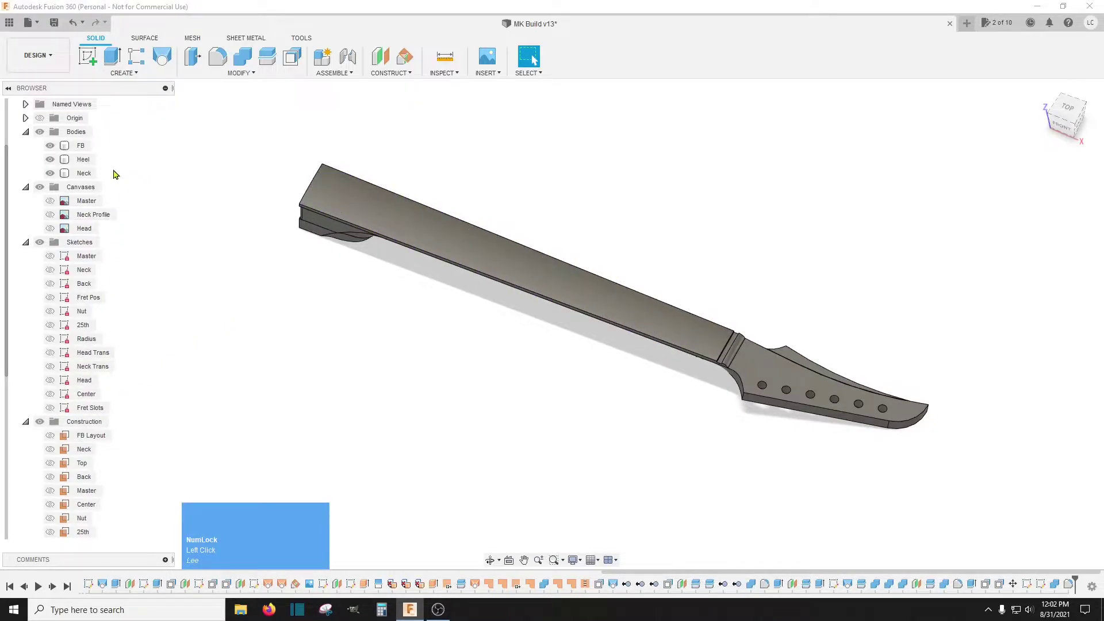
left_click(50, 173)
left_click(50, 159)
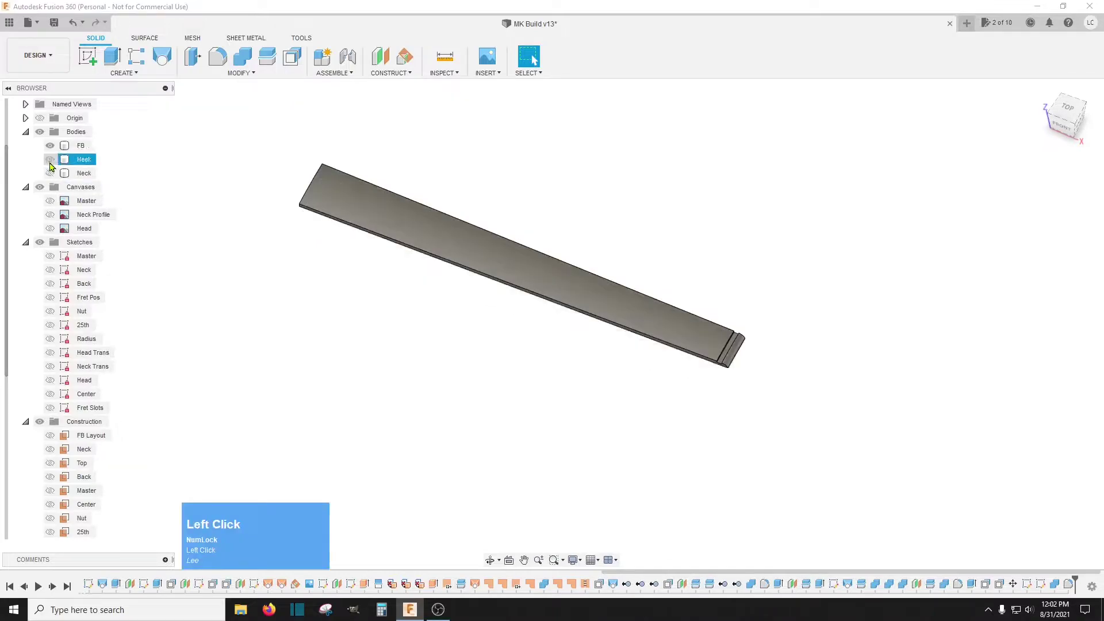
left_click(50, 146)
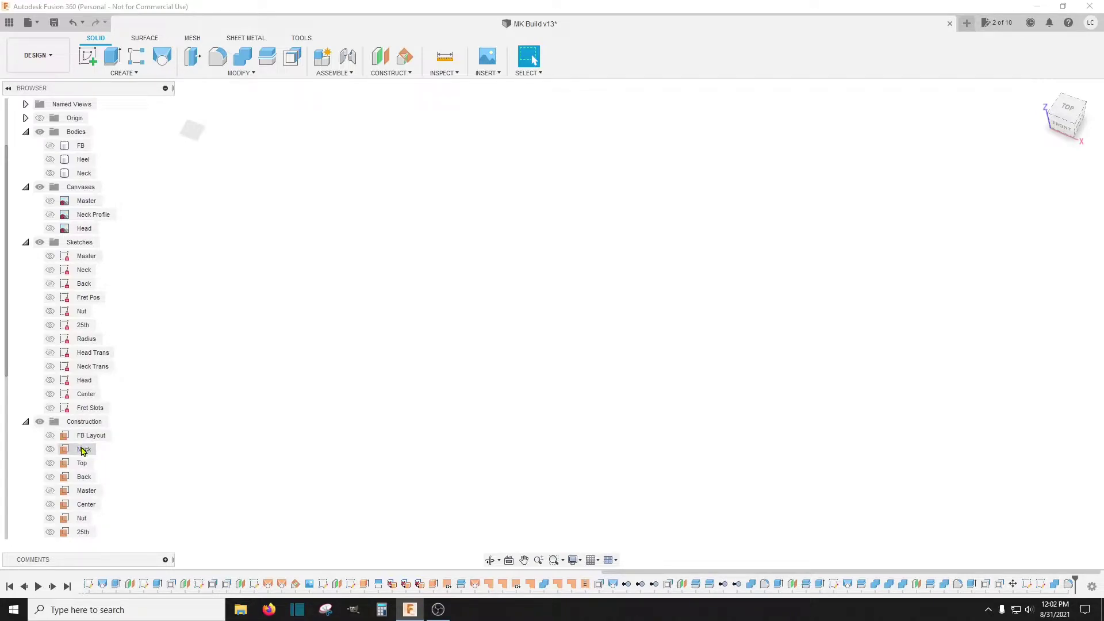
Create a sketch on the Neck construction plane and rename it Fb Blank
right_click(83, 450)
left_click(104, 470)
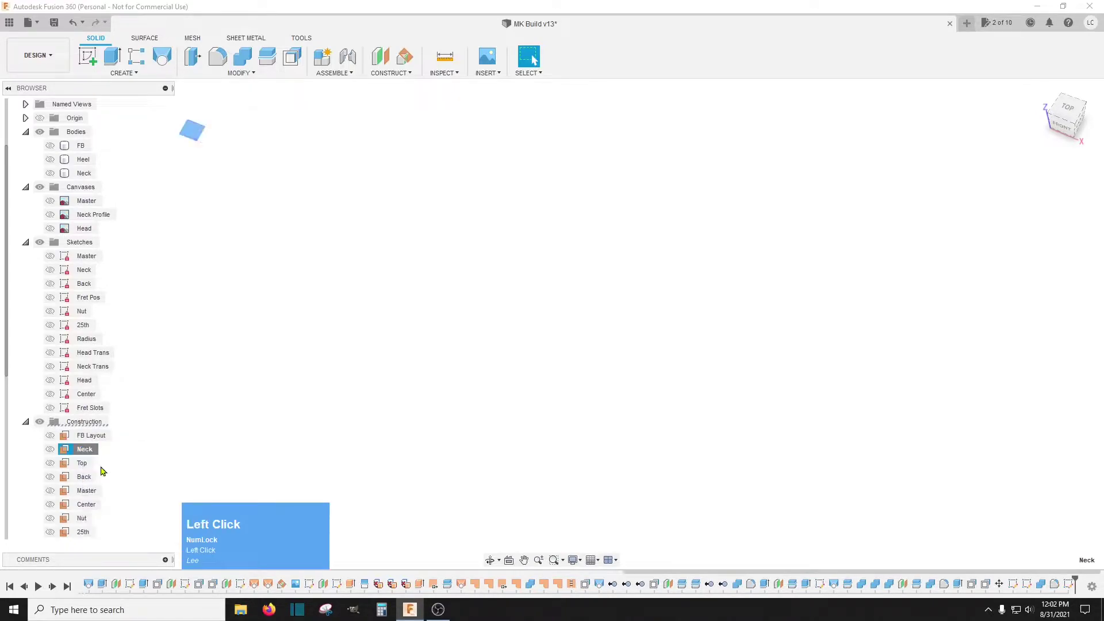
double_click(90, 422)
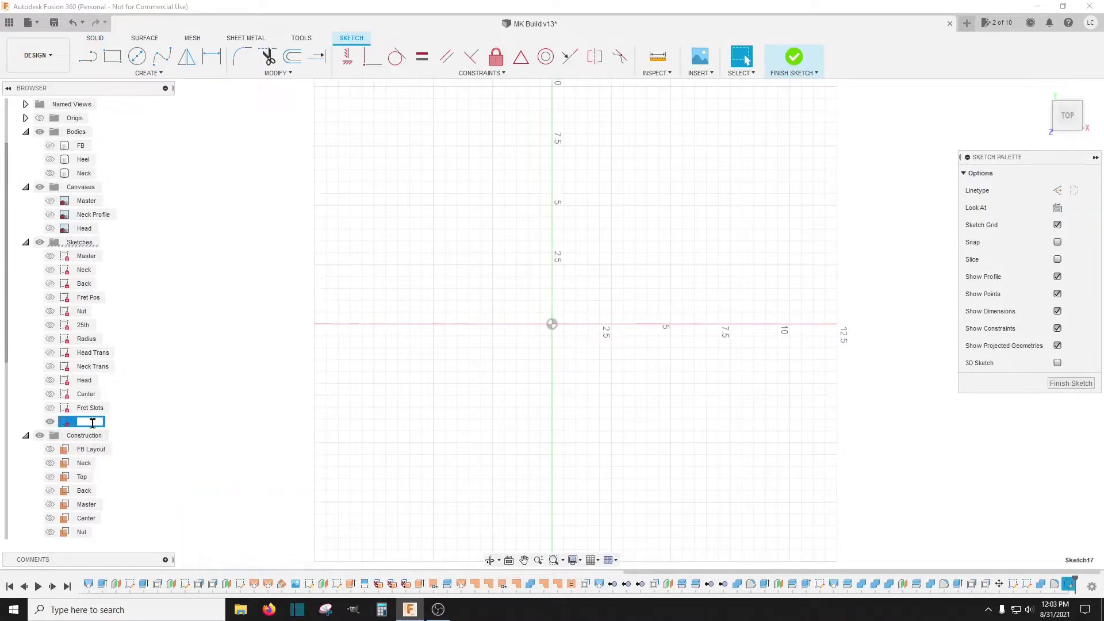
type("Fb")
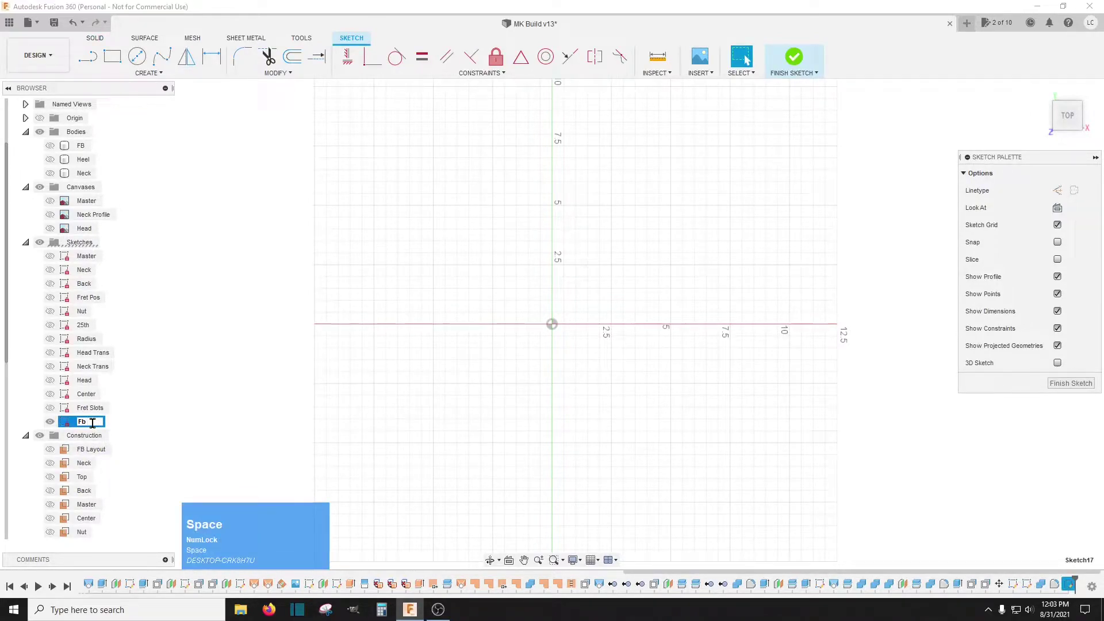
type(" Blank")
key("Return")
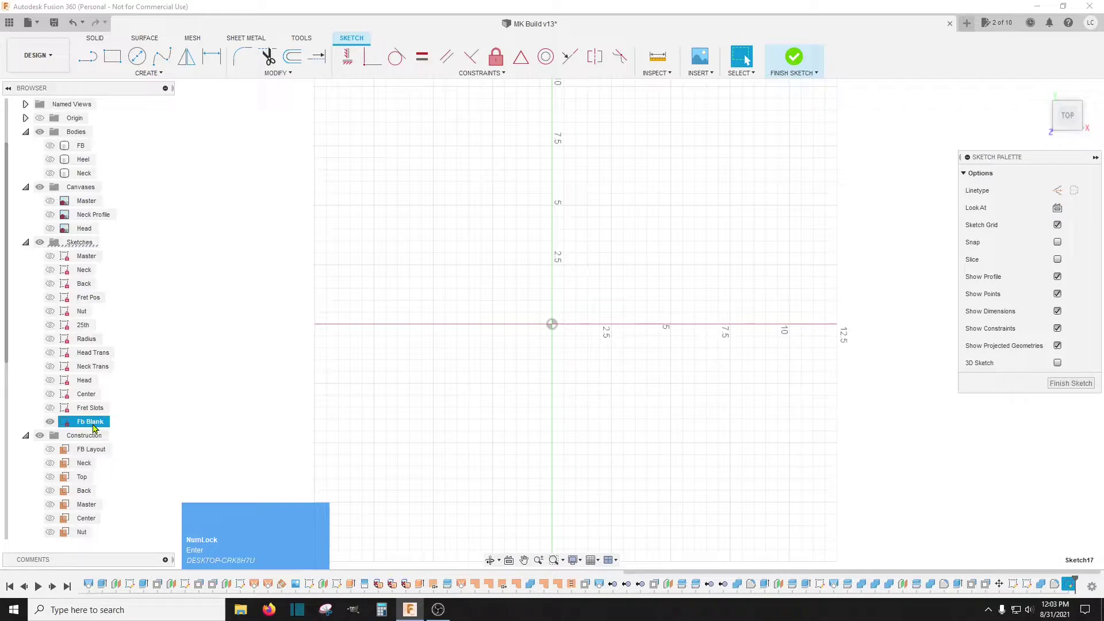
Show the Neck sketch, project its four outer corner points into the Fb Blank sketch, and hide the Neck sketch again
left_click(51, 270)
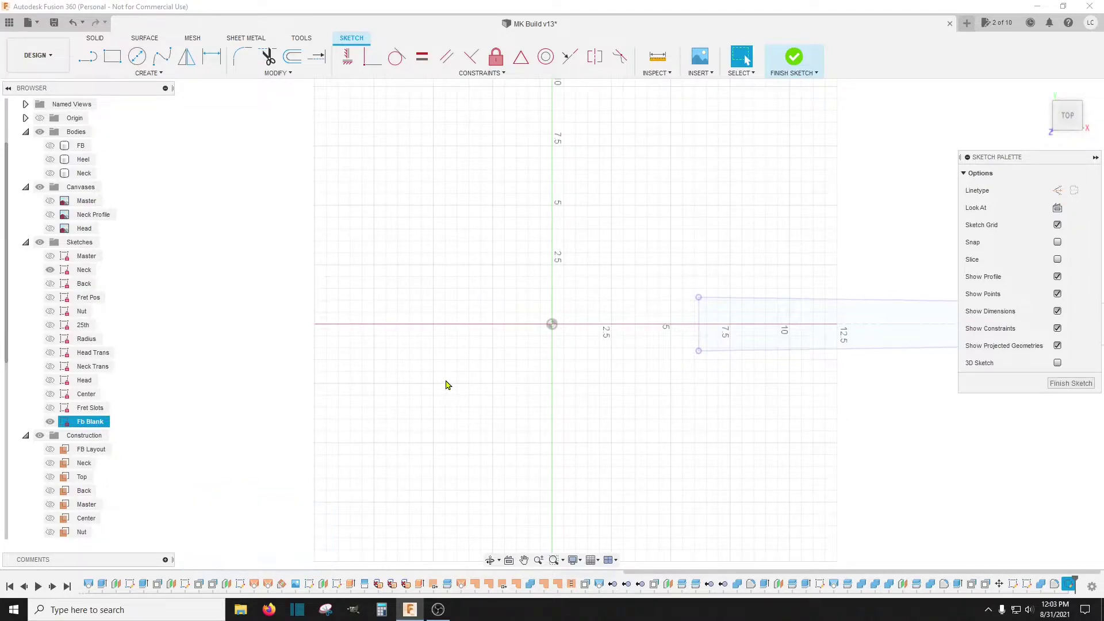
key("p")
scroll(466, 378, "up", 5)
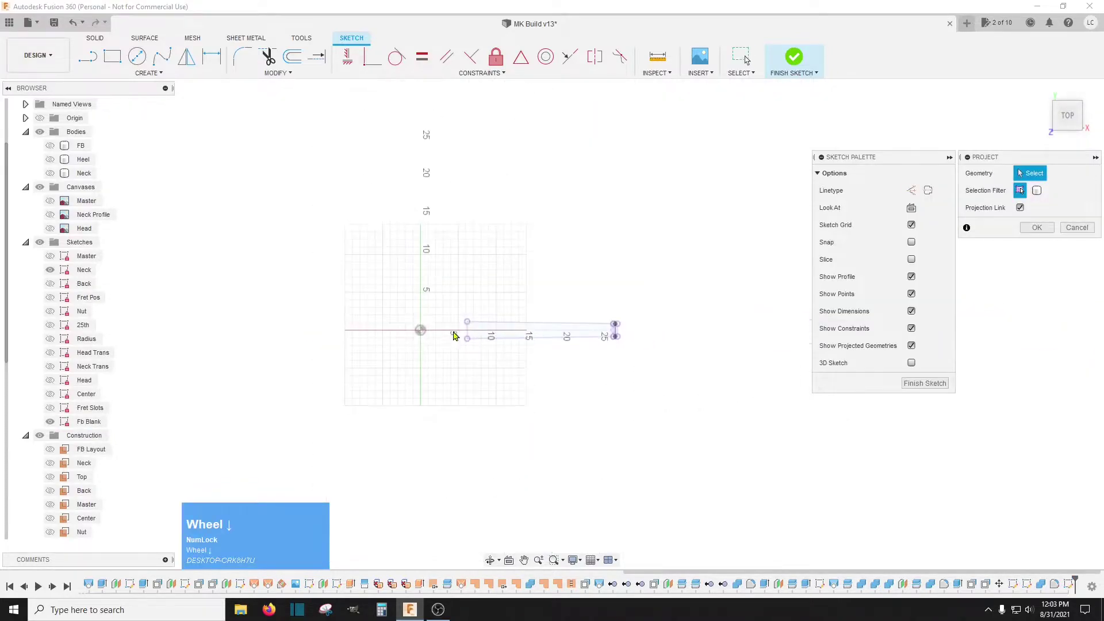
scroll(601, 319, "up", 5)
left_click(651, 366)
scroll(675, 321, "down", 5)
left_click(294, 357)
left_click(294, 399)
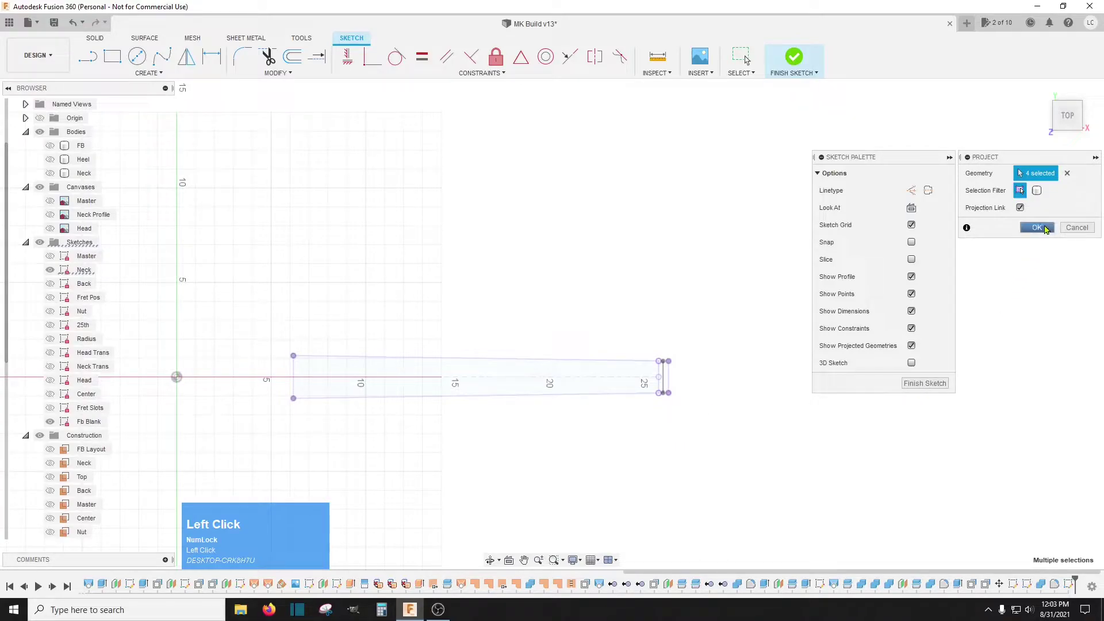
left_click(1039, 229)
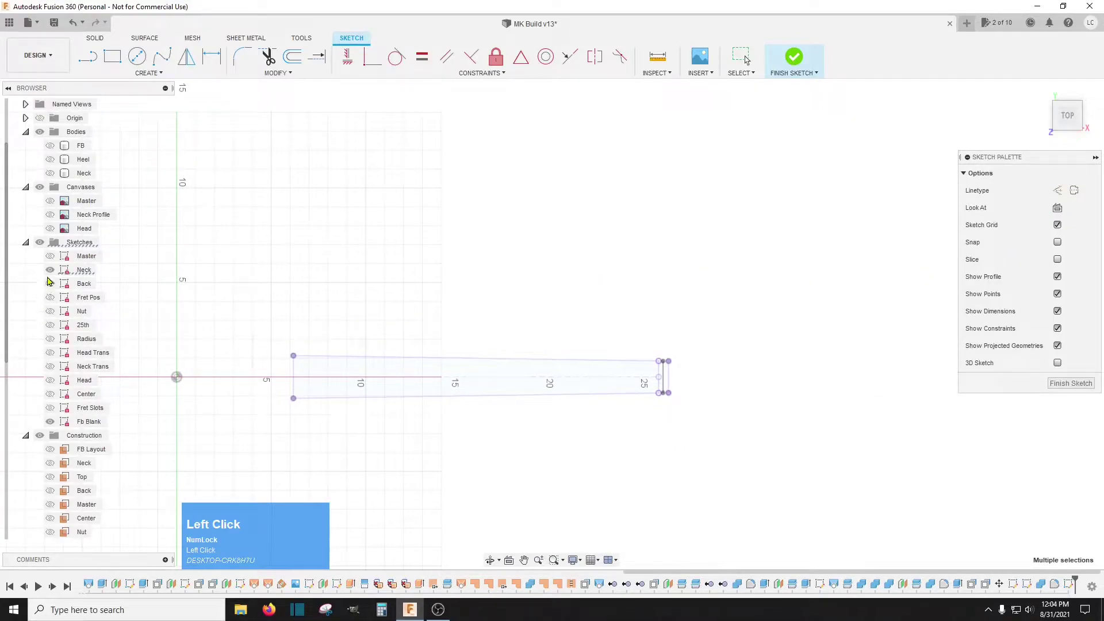
left_click(50, 270)
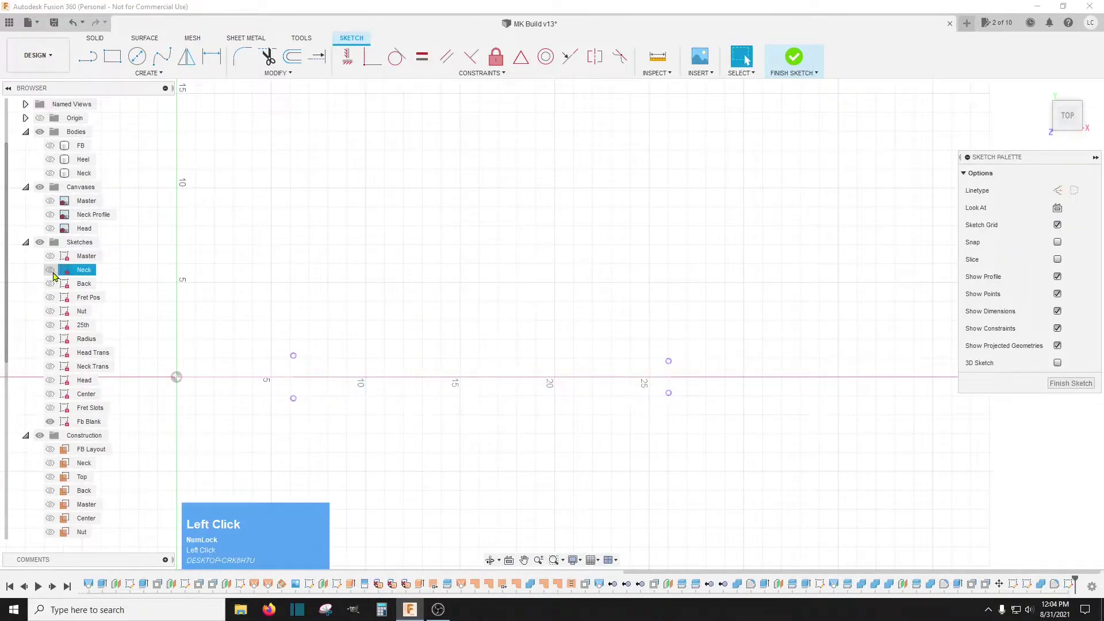
Draw a vertical line between the two projected corner points at each end of the neck
left_click(94, 65)
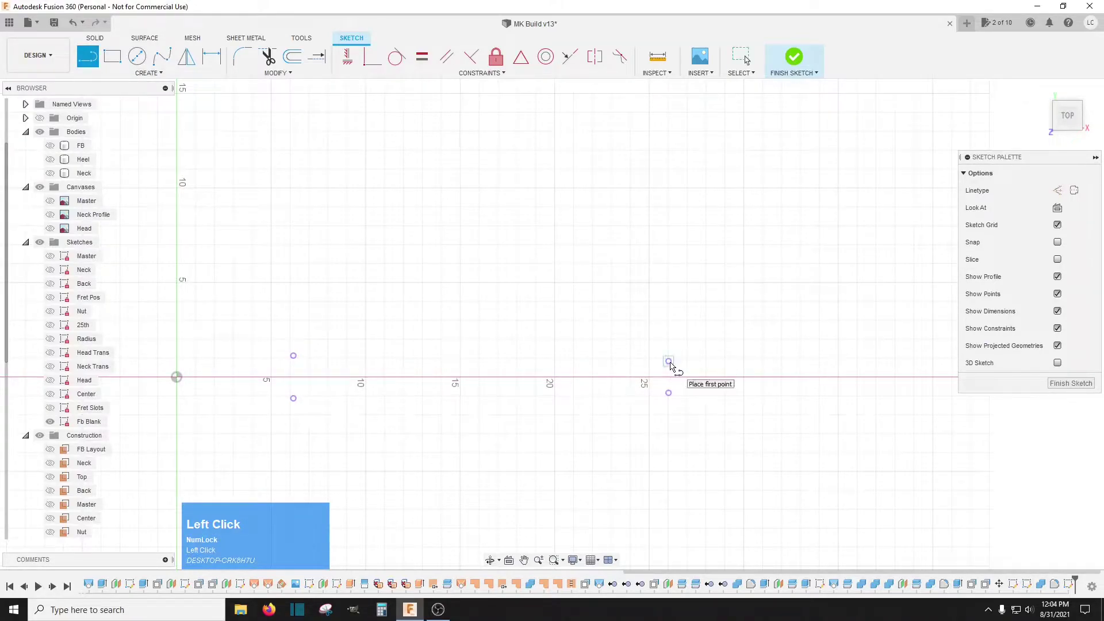
left_click(669, 362)
left_click(669, 394)
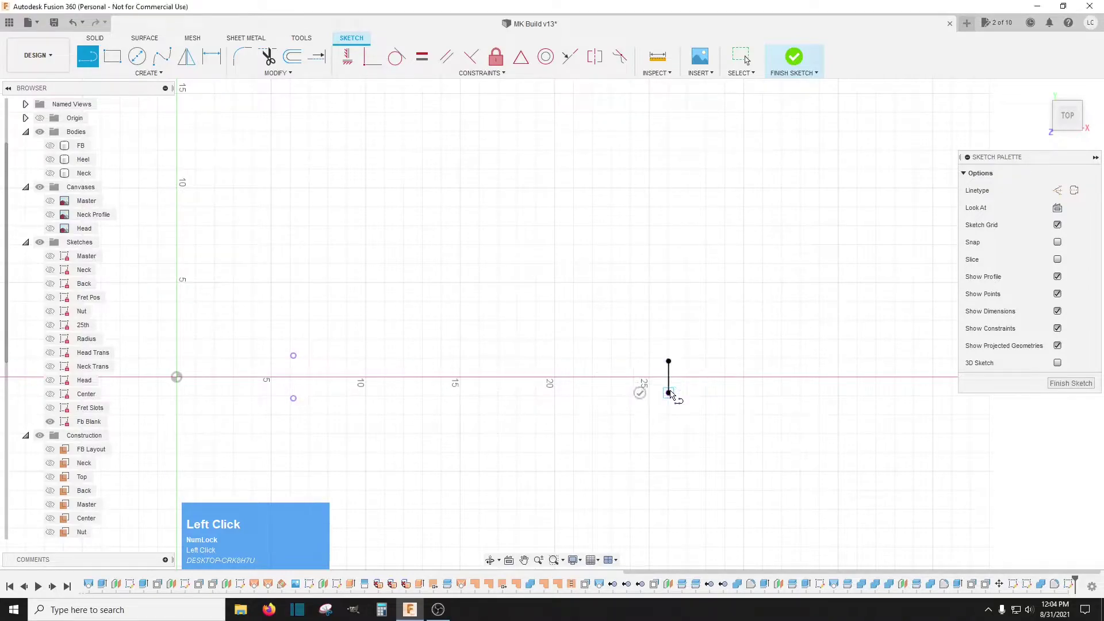
key("Escape")
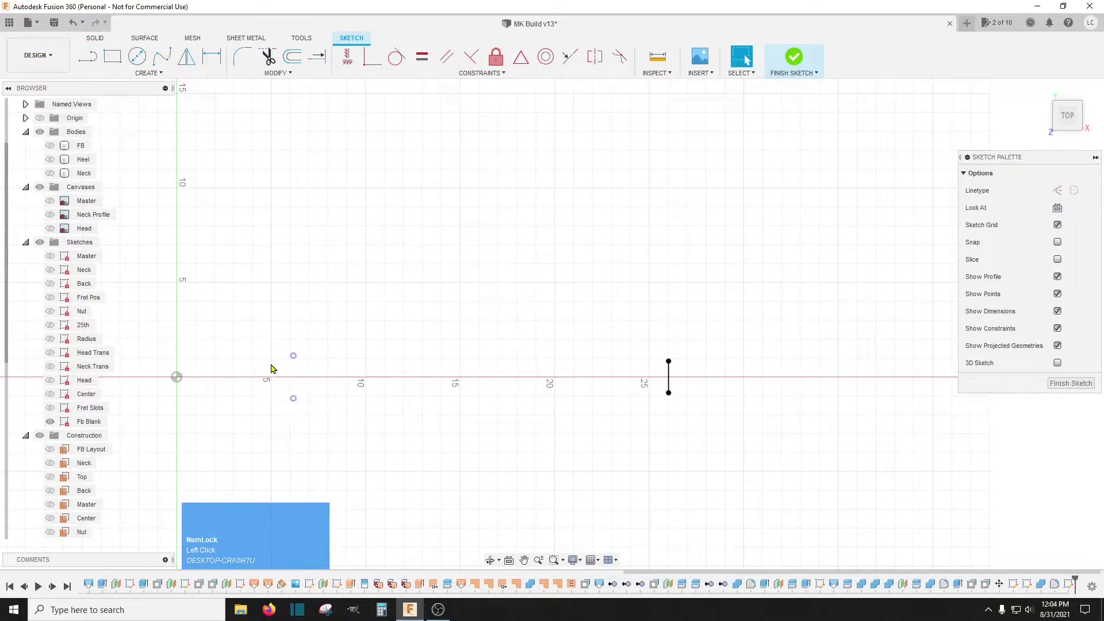
key("l")
left_click(293, 399)
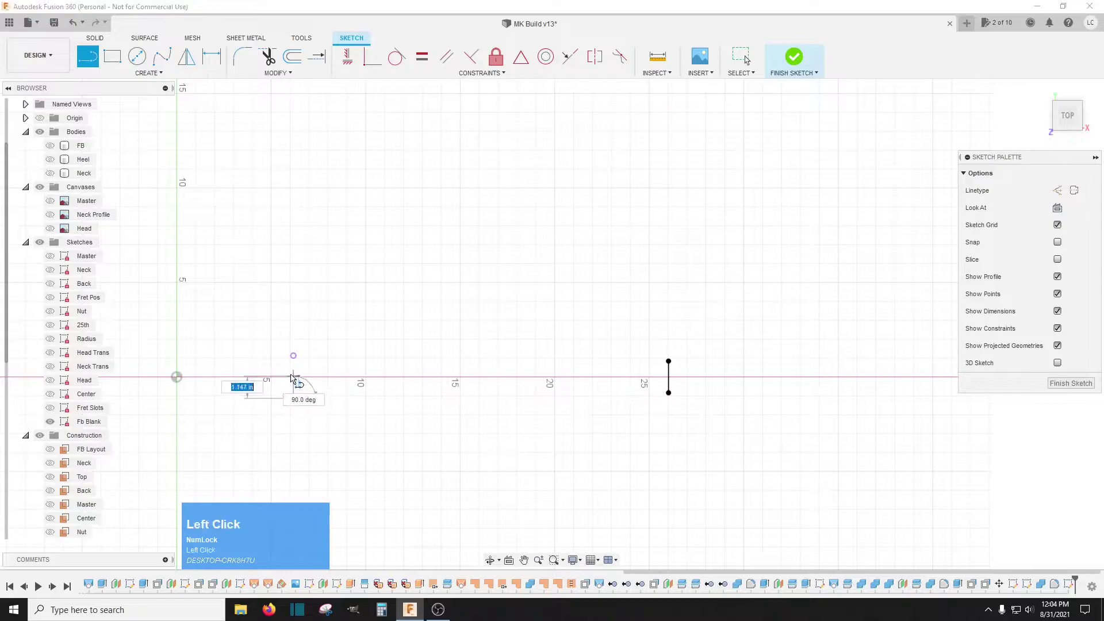
left_click(293, 357)
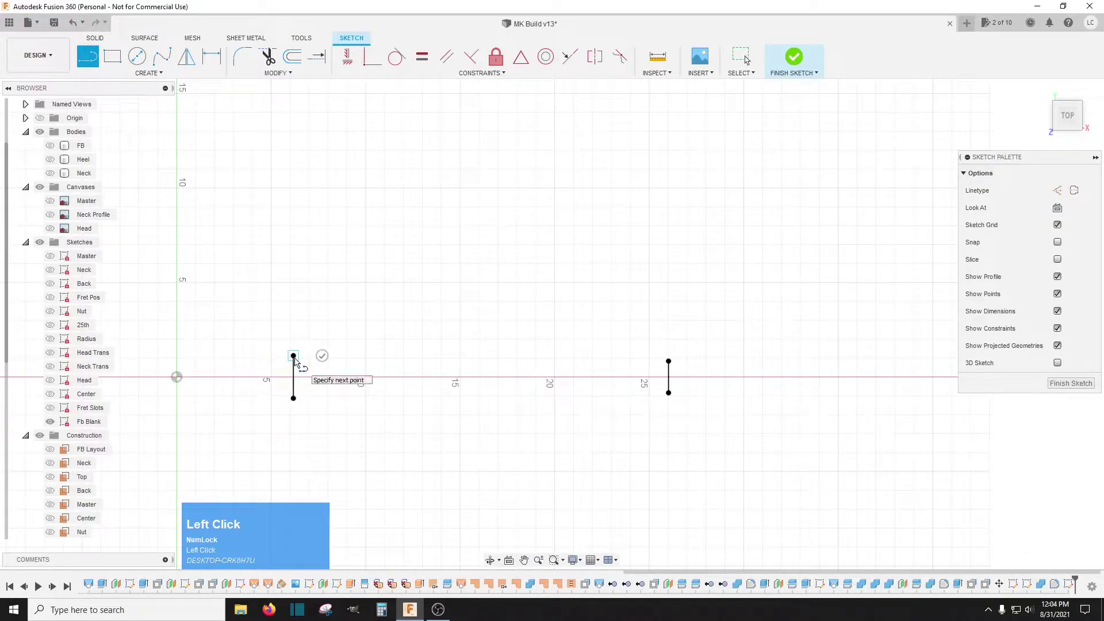
key("Escape")
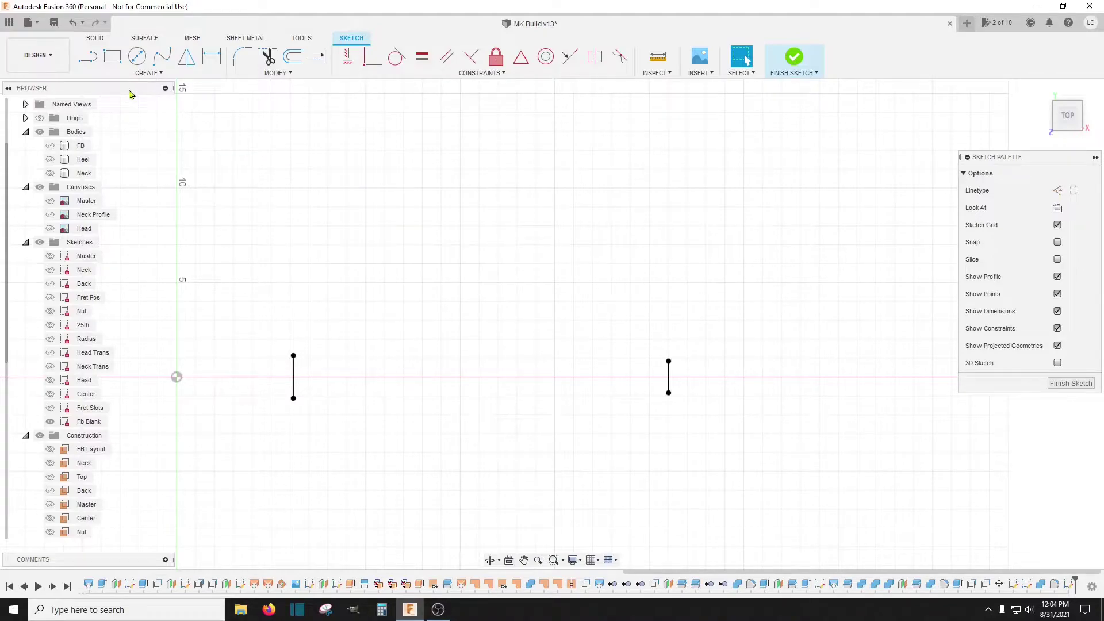
Draw a centerline between the midpoints of the two end lines and convert all three lines to construction lines
left_click(87, 56)
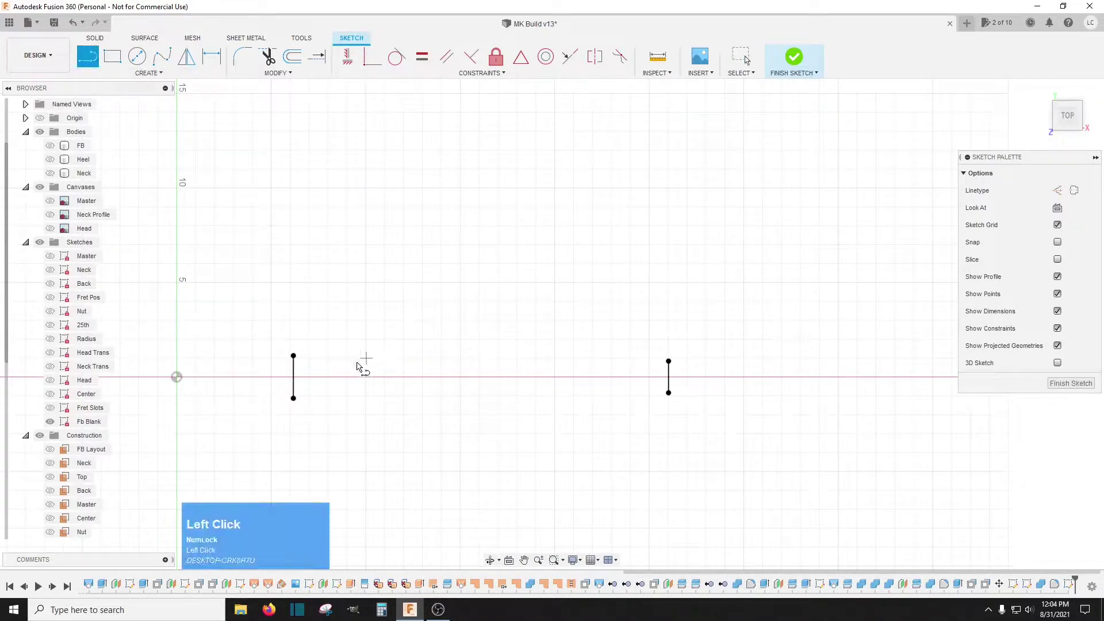
left_click(294, 377)
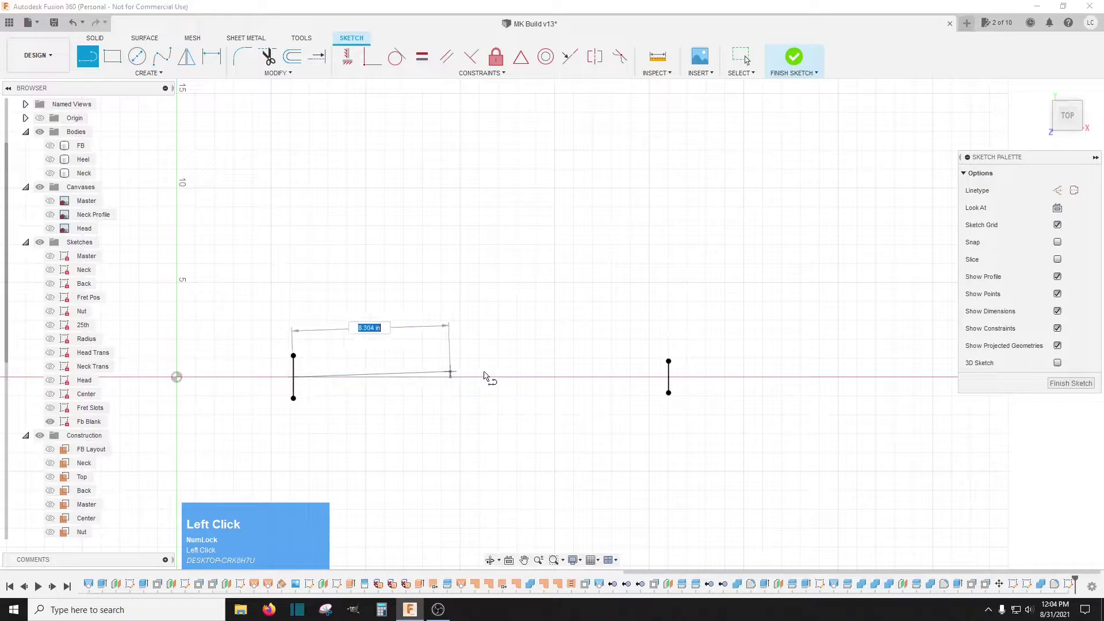
left_click(668, 378)
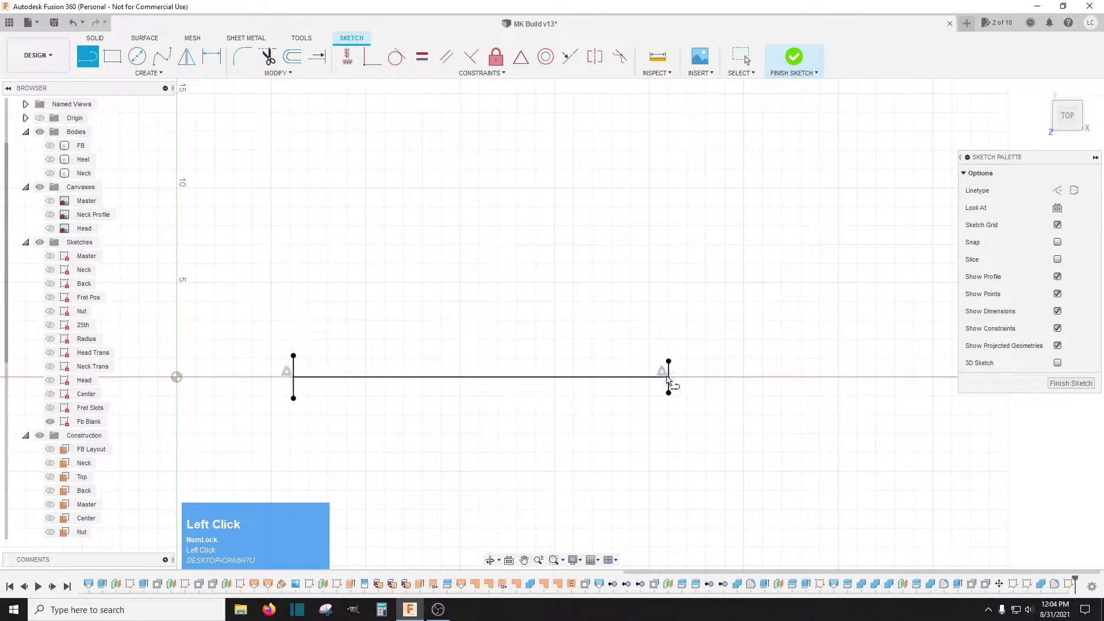
key("Escape")
left_click_drag(309, 384, 682, 414)
key("x")
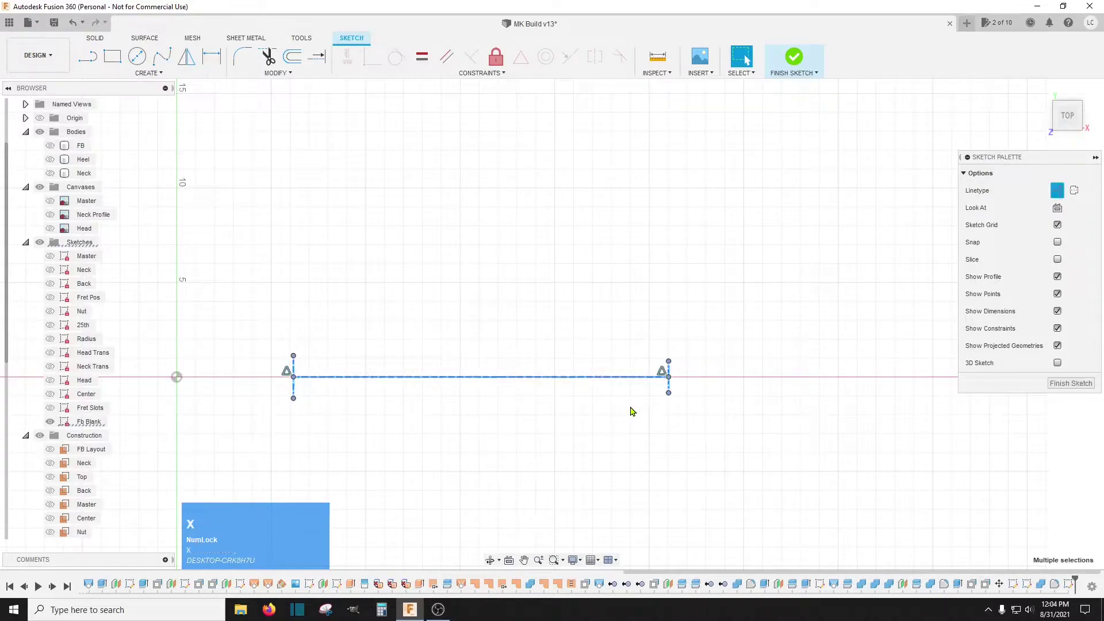
Show the Master canvas and draw a 0.25 in diameter circle on the centerline, about 0.38 in inside the heel-end line
scroll(648, 414, "down", 2)
middle_click_drag(520, 513, 615, 464)
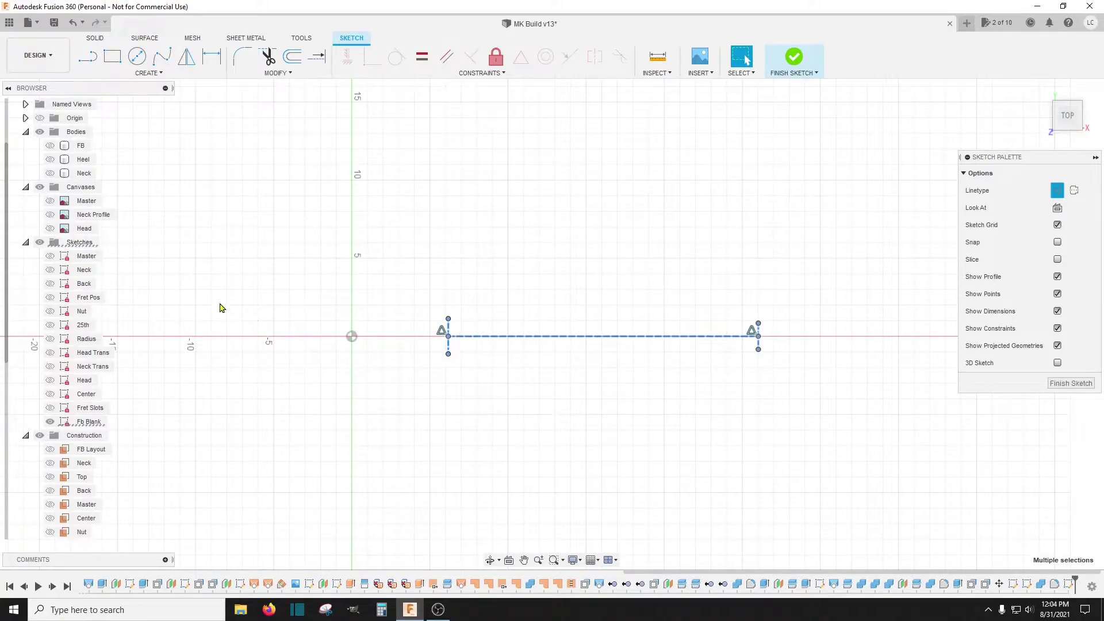
left_click(51, 201)
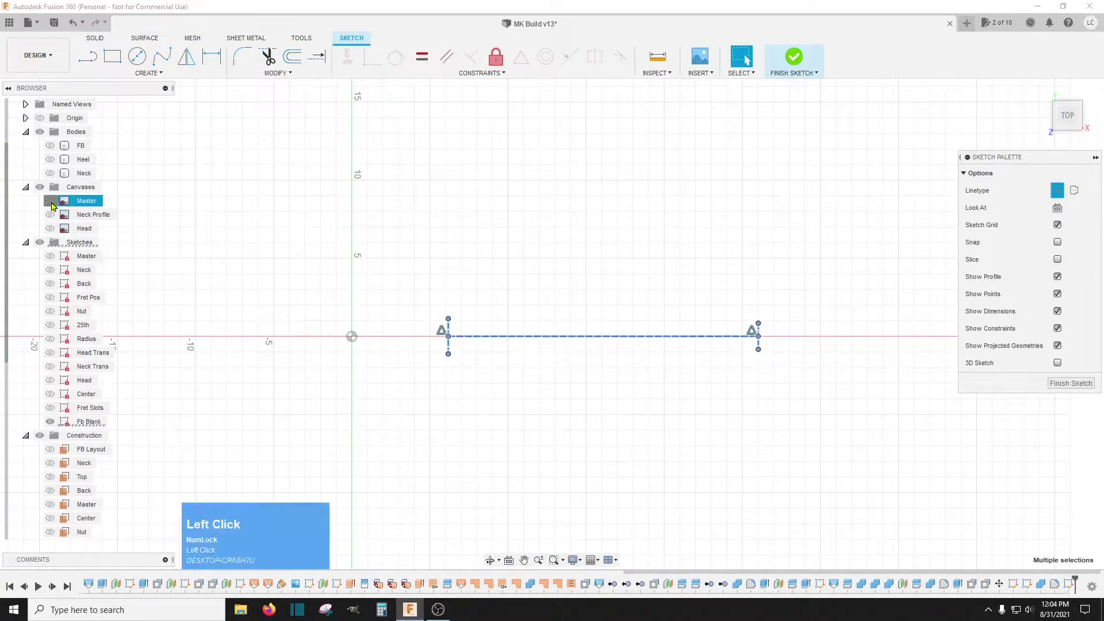
scroll(453, 336, "up", 8)
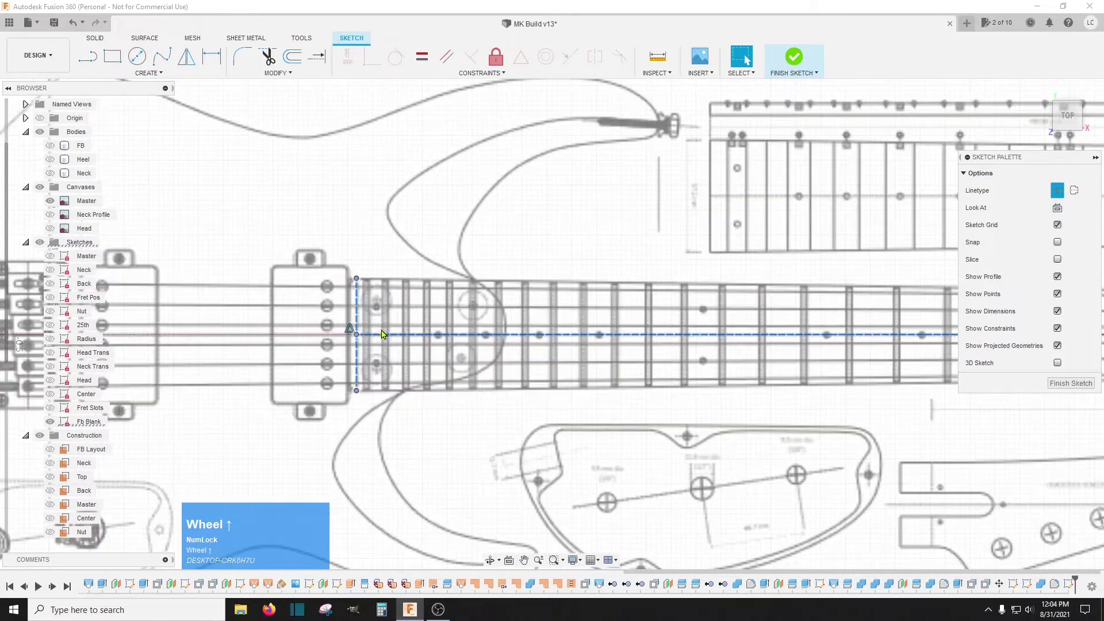
scroll(372, 338, "up", 4)
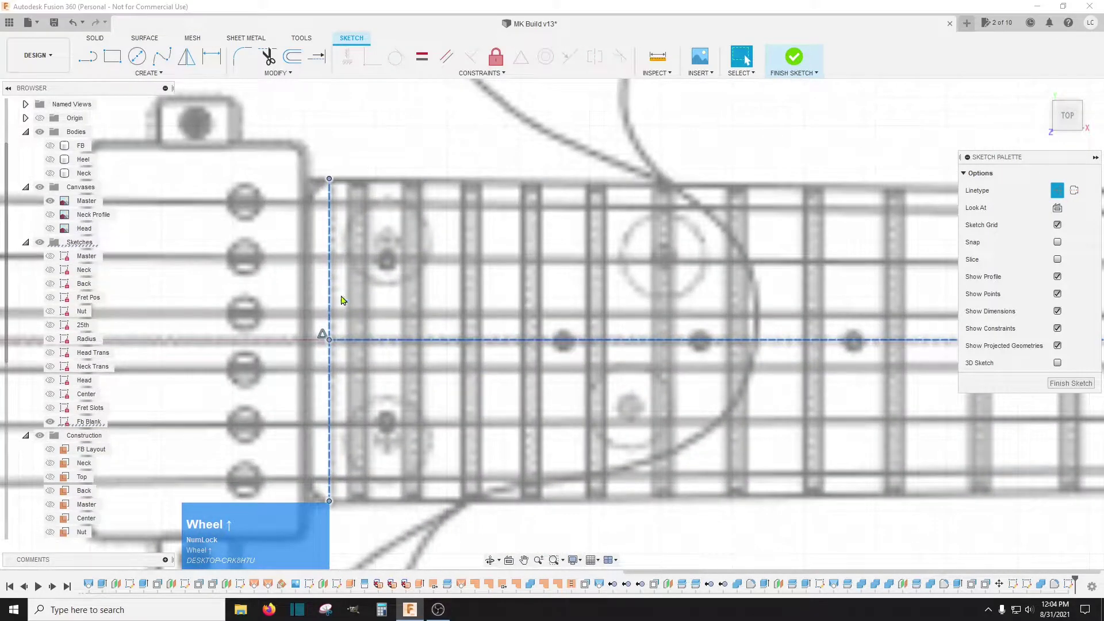
left_click(137, 56)
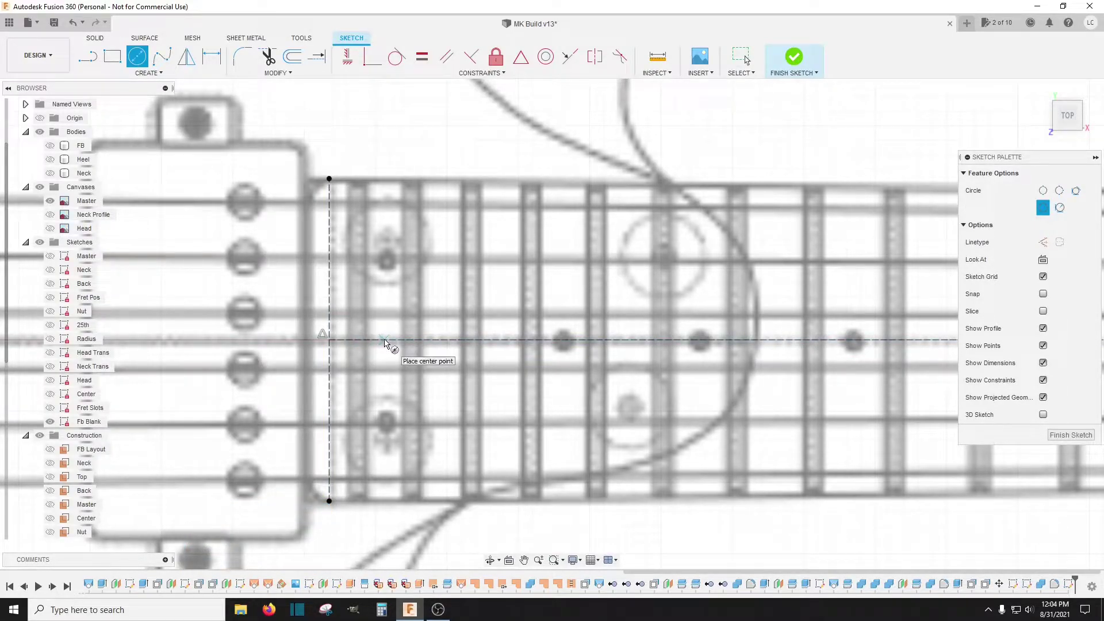
left_click(384, 340)
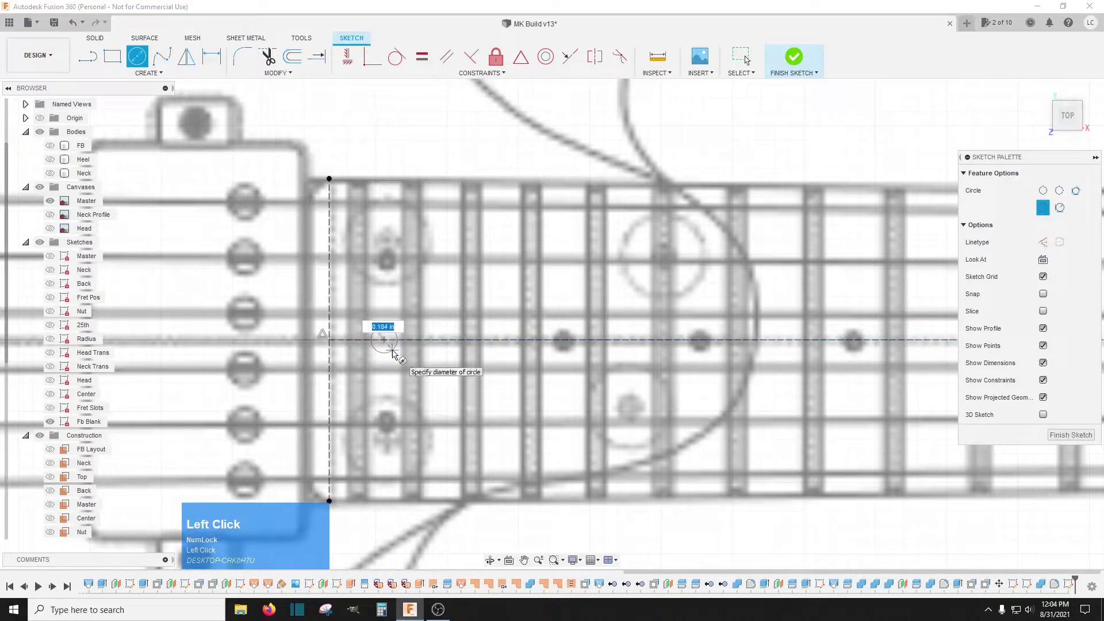
type(".25")
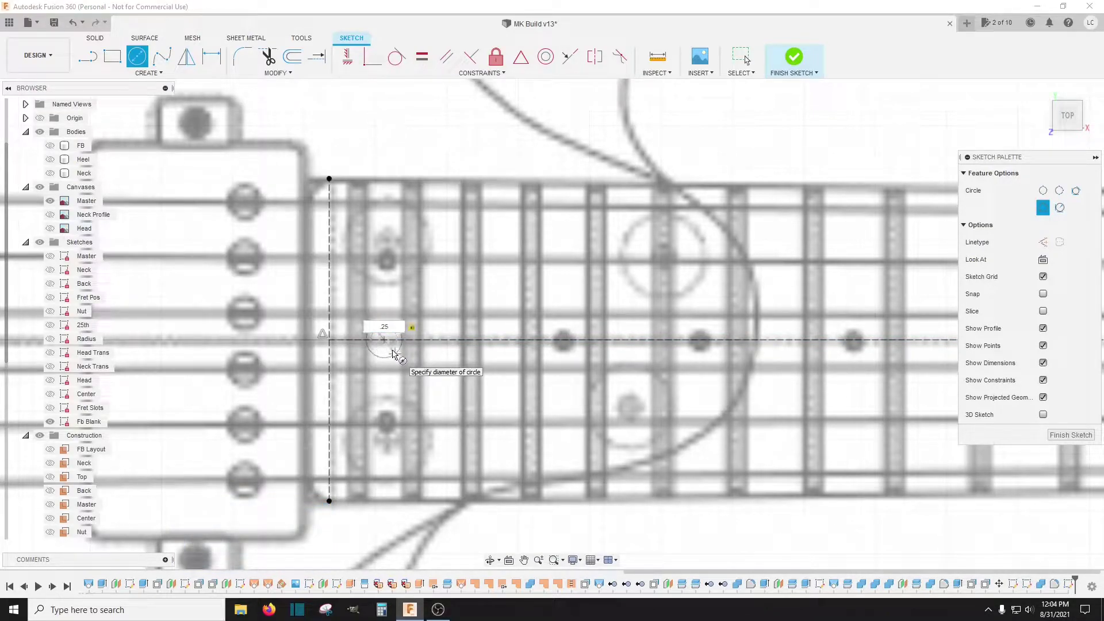
key("Return")
key("Escape")
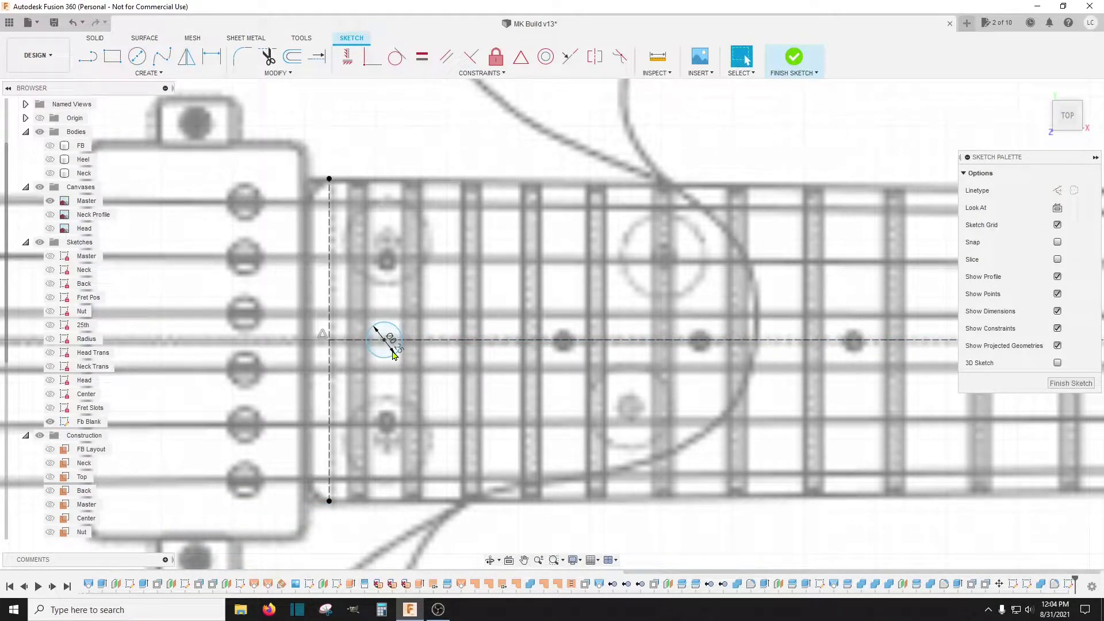
Dimension the horizontal distance between the heel-end circle and the heel-end construction line, accepting the current value
key("d")
left_click(390, 357)
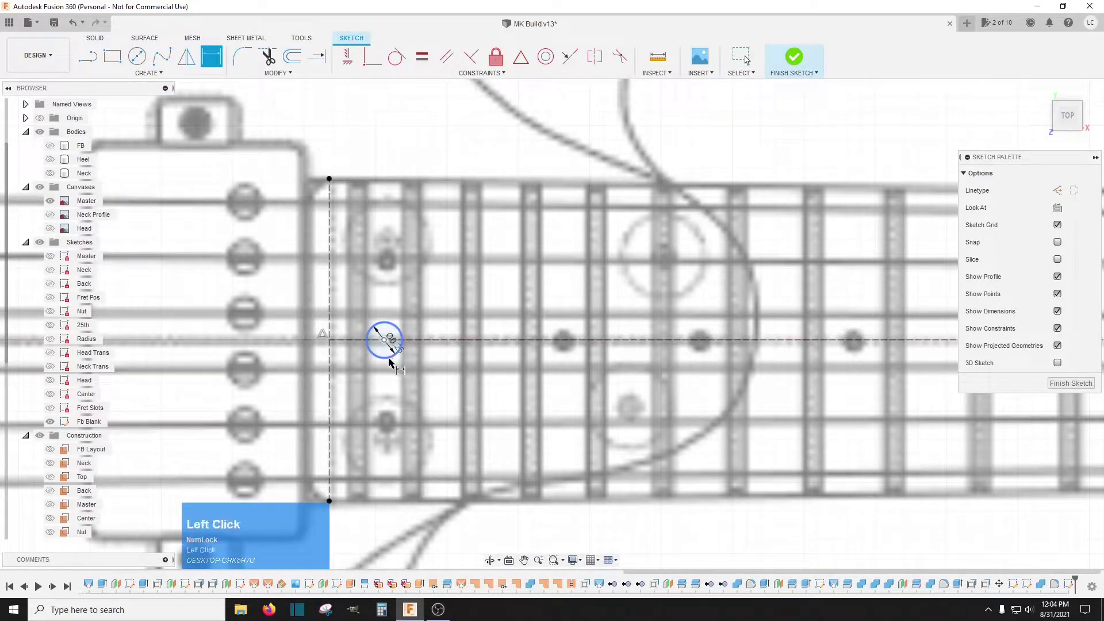
left_click(330, 367)
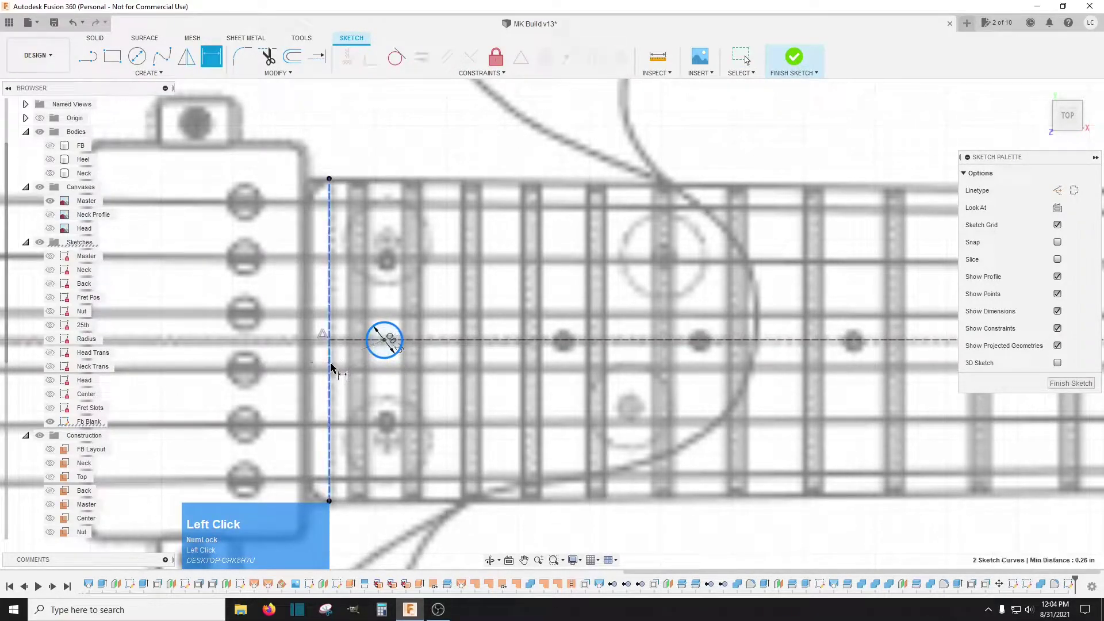
left_click(352, 387)
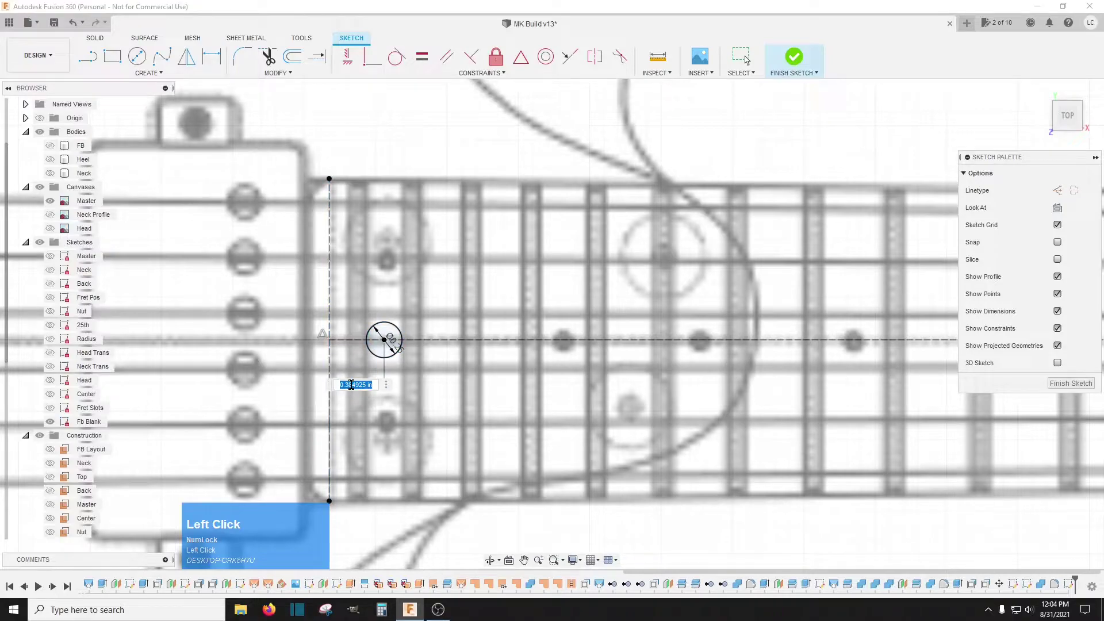
key("Return")
Draw a 0.25 in diameter circle between the first fret and the nut, above the centerline and about 0.9 in from the head-end line
scroll(261, 289, "down", 3)
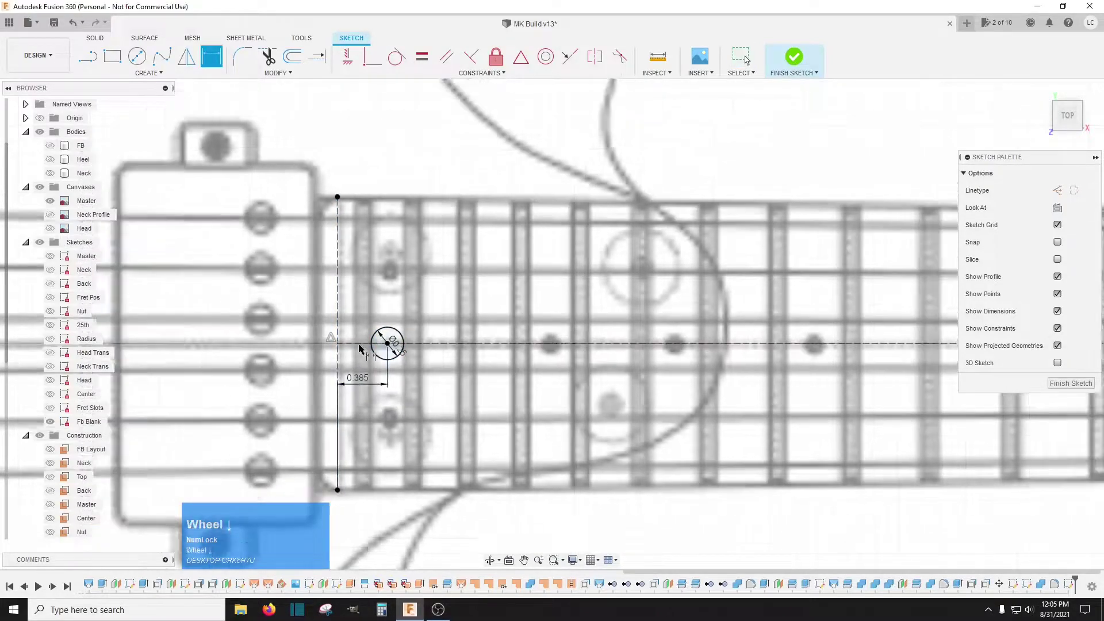
scroll(262, 289, "down", 3)
scroll(526, 308, "down", 2)
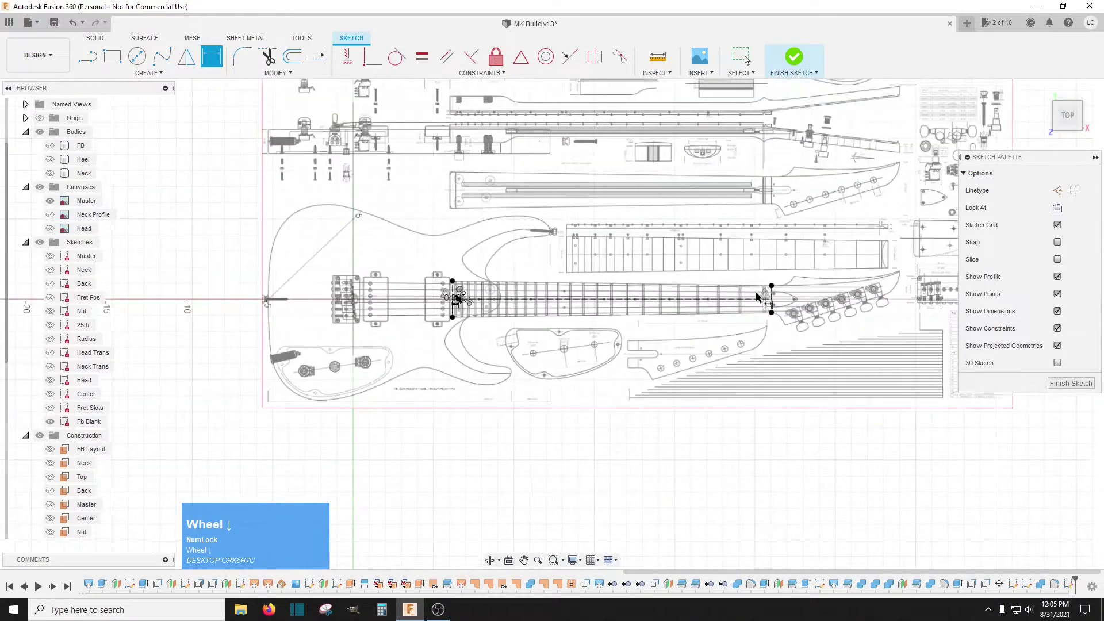
scroll(772, 299, "up", 5)
scroll(772, 300, "up", 4)
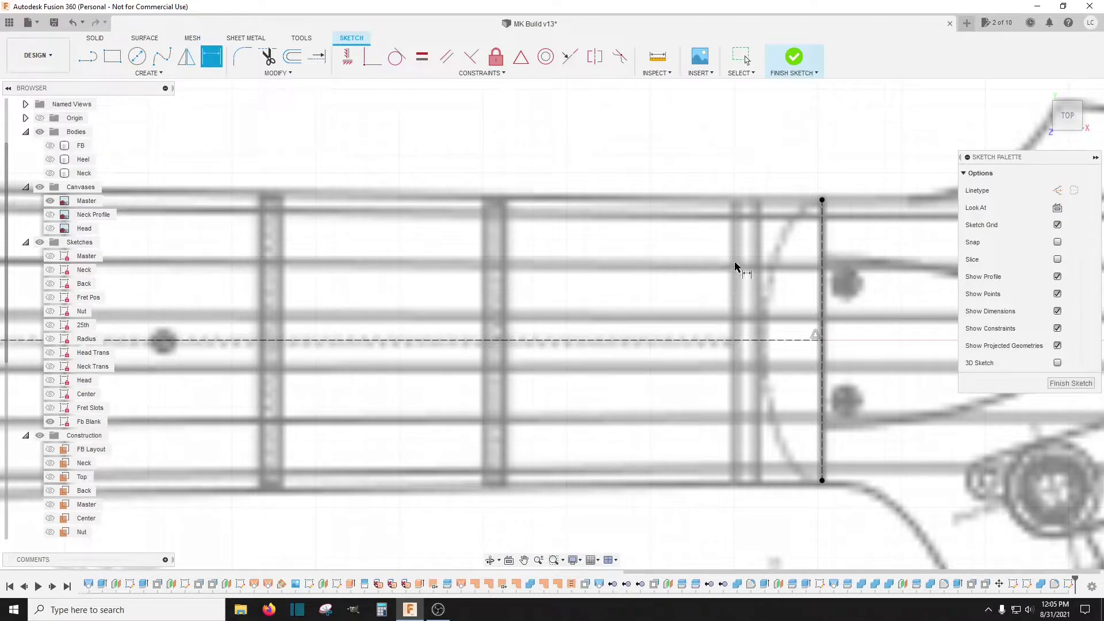
left_click(666, 270)
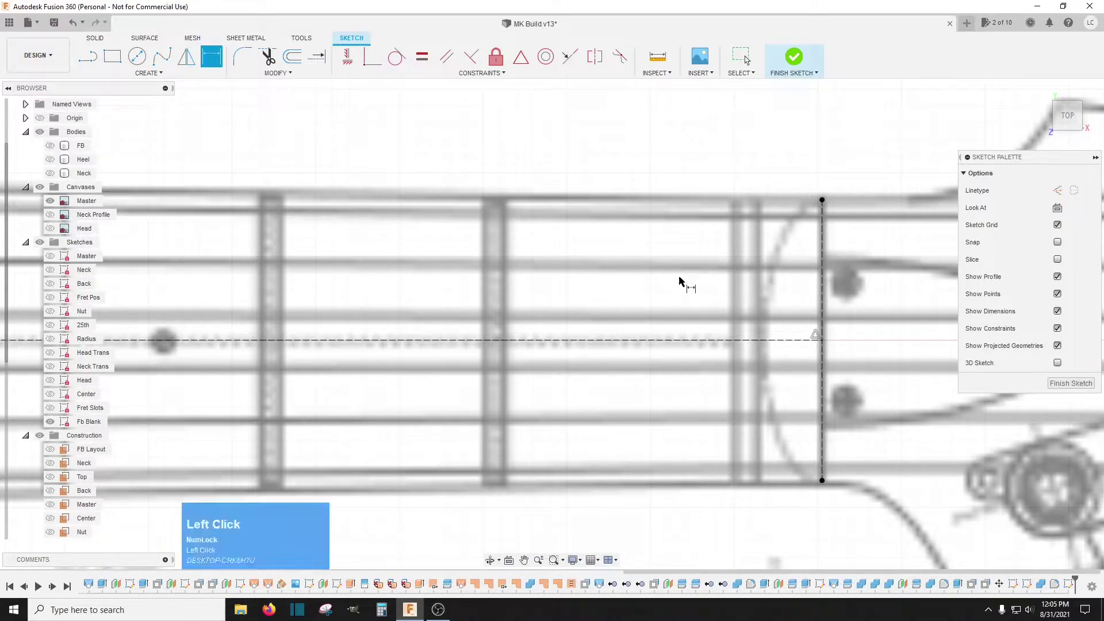
left_click(137, 56)
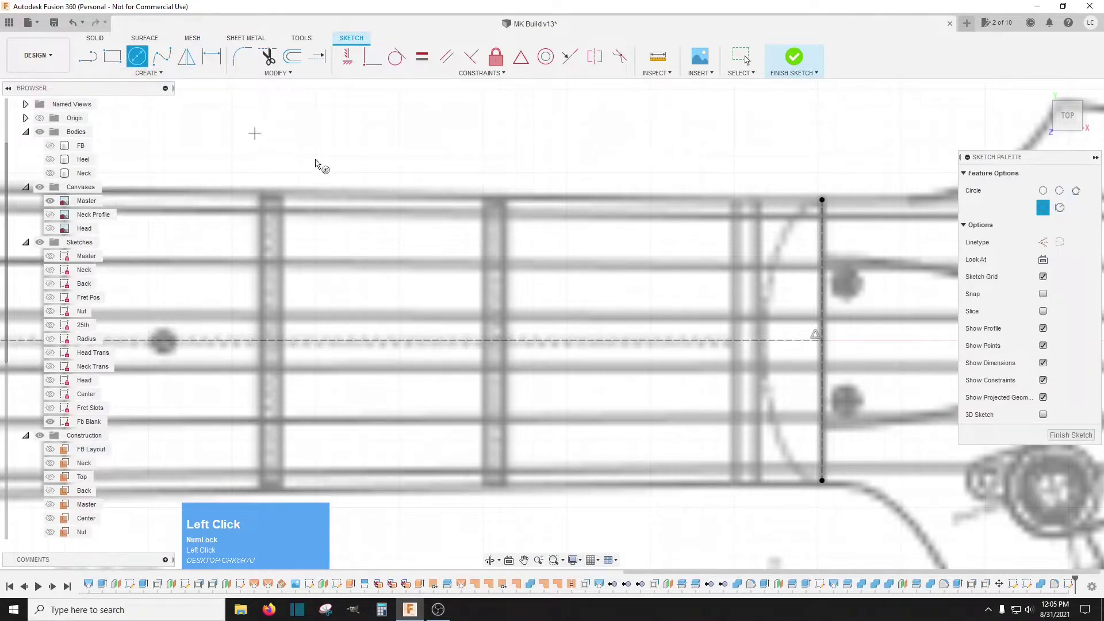
left_click(671, 265)
type(".25")
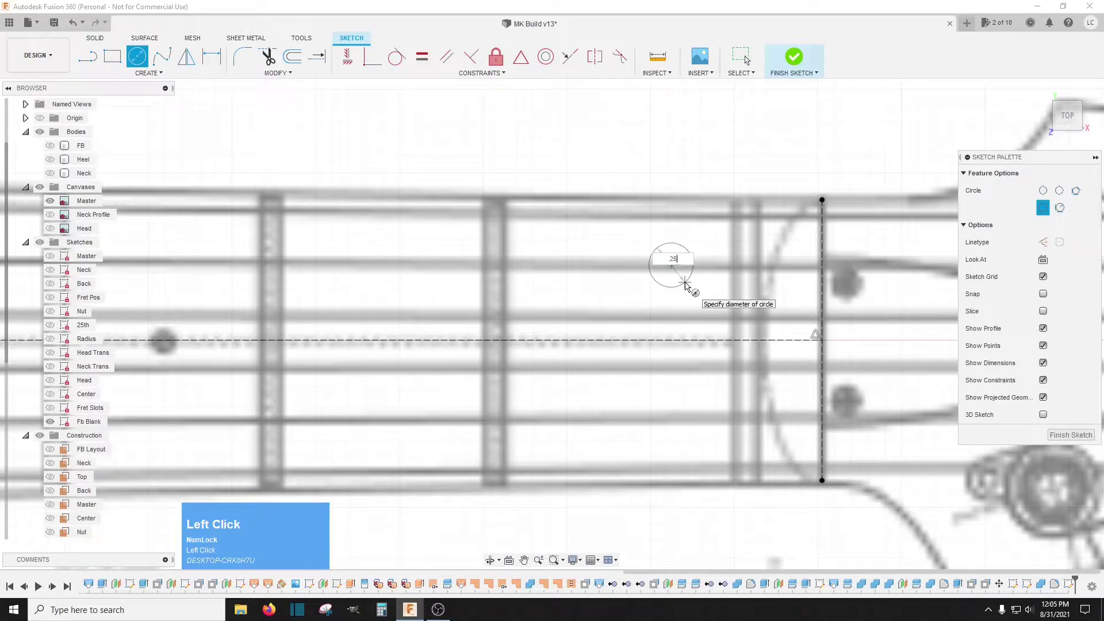
key("Return")
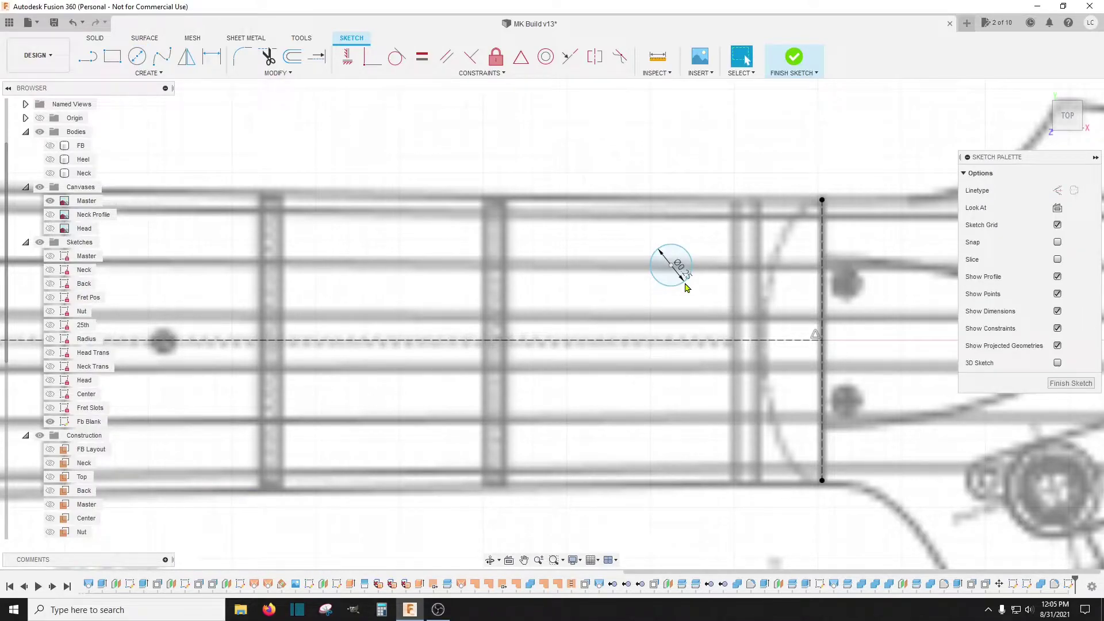
Dimension the head-end circle's distance to the end line and its center's distance to that line's upper endpoint, accepting the current values
key("d")
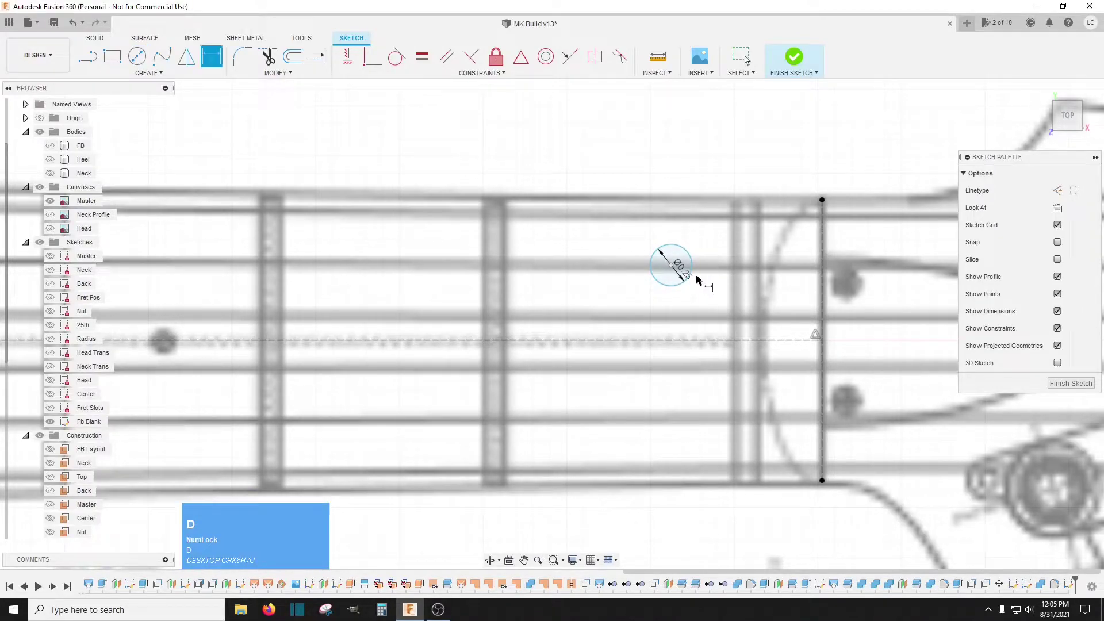
left_click(690, 276)
left_click(821, 272)
left_click(755, 300)
key("Return")
left_click(672, 265)
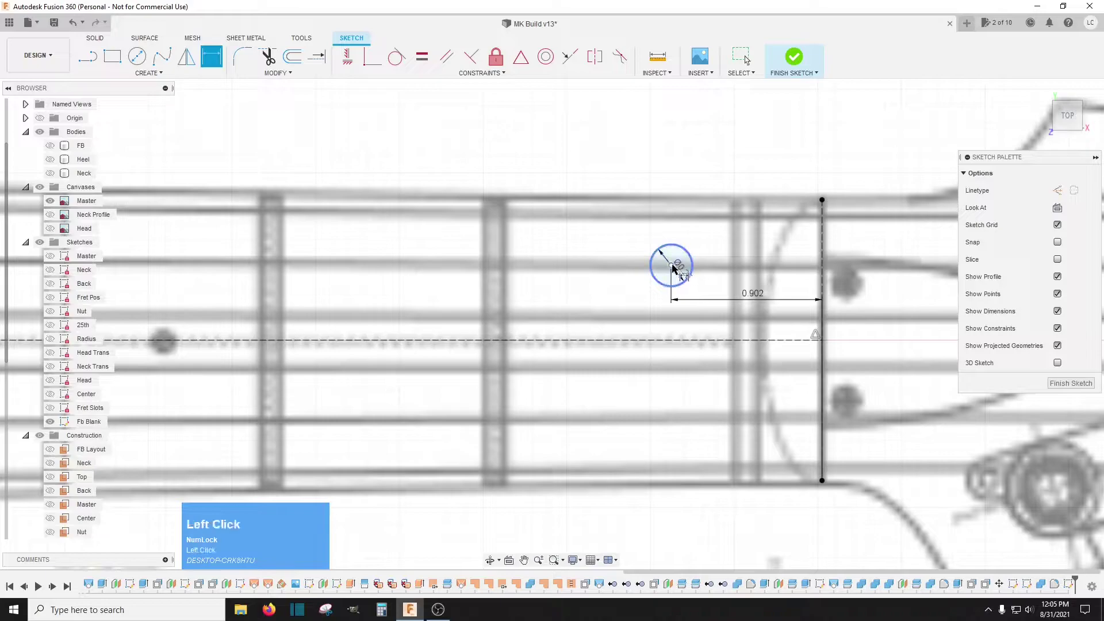
left_click(822, 201)
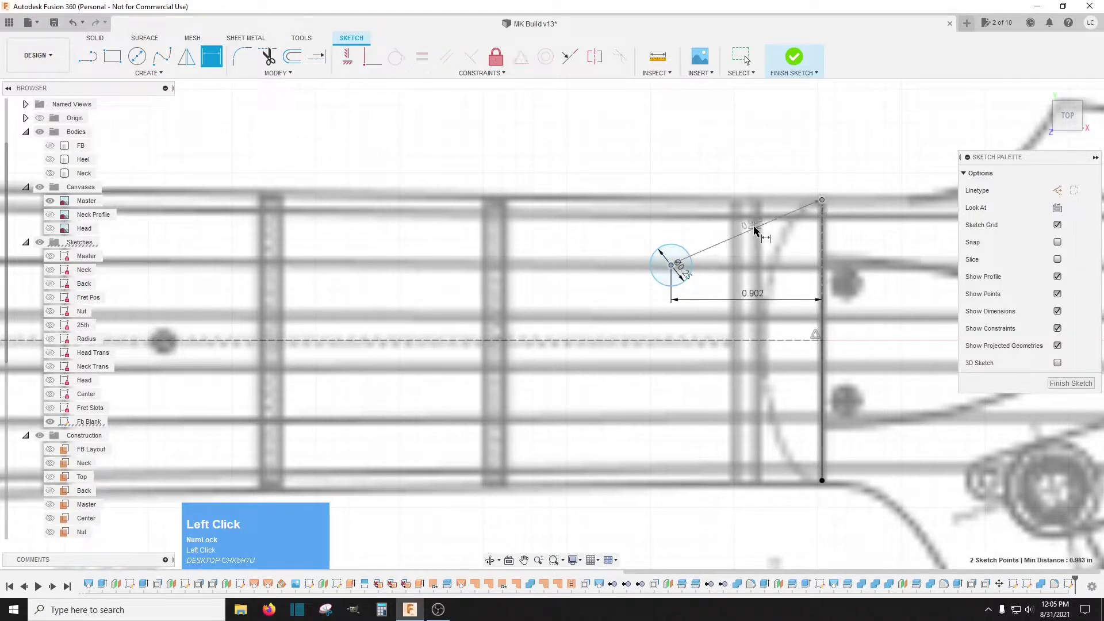
left_click(753, 227)
key("Return")
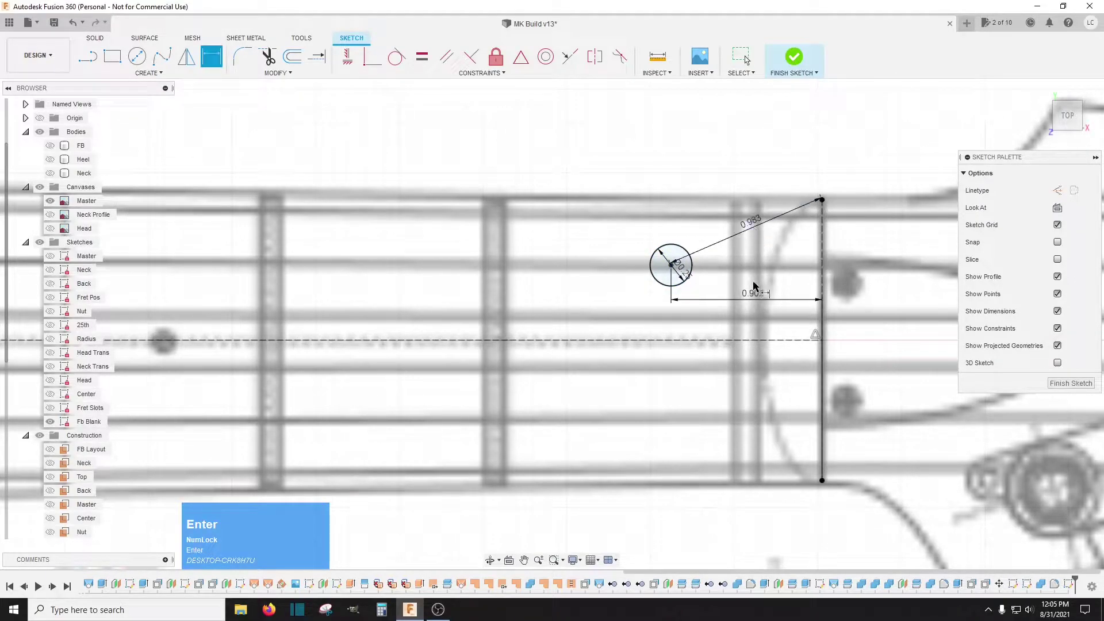
Leave the dimension command and hide the Master canvas
scroll(755, 286, "down", 4)
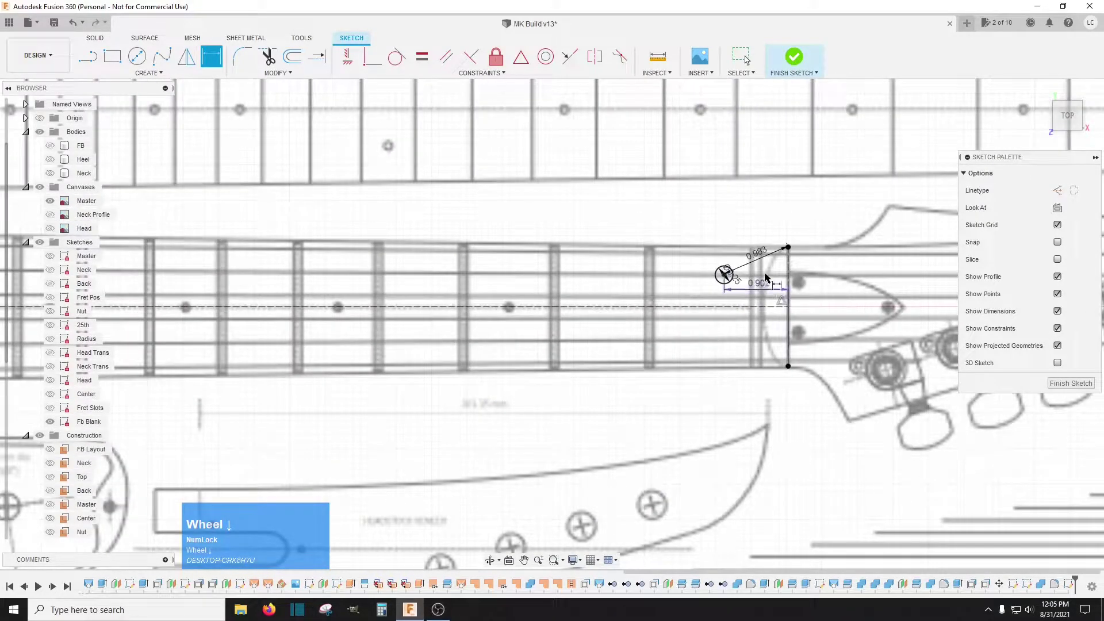
key("Escape")
scroll(768, 277, "down", 4)
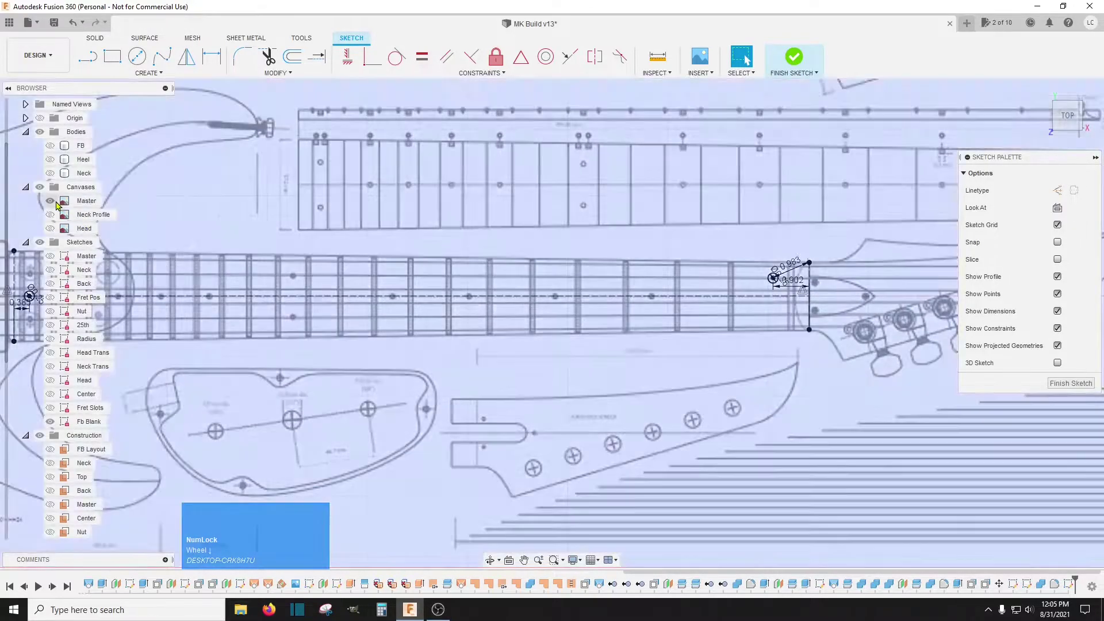
left_click(50, 201)
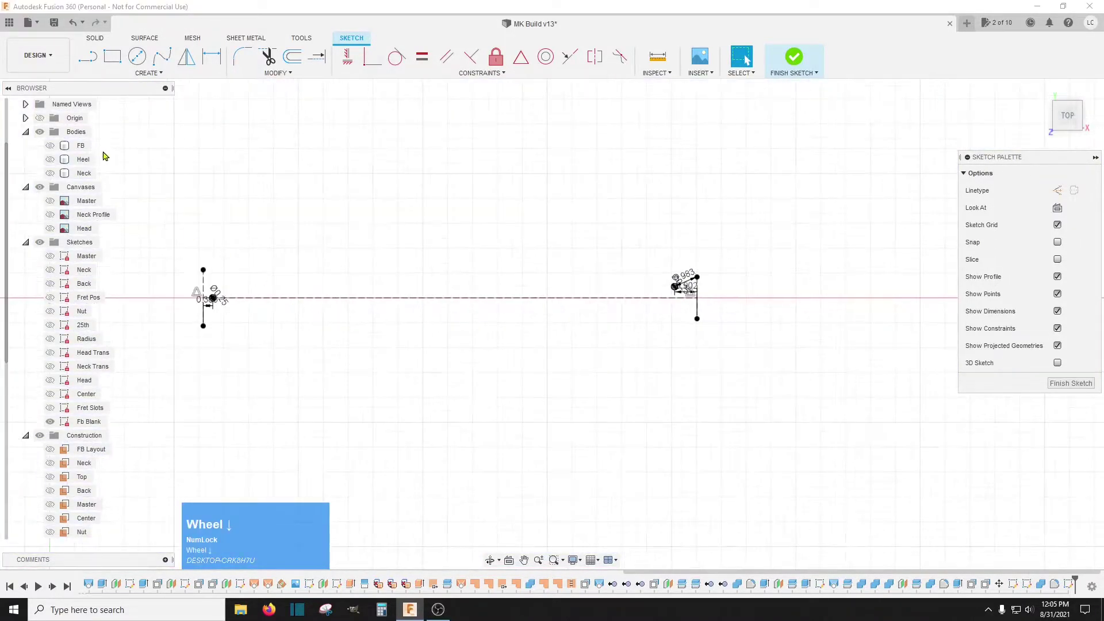
Draw a 20 by 2.5 in center rectangle from the centerline's midpoint around both end lines and finish the sketch
left_click(141, 73)
mouse_move(135, 102)
left_click(210, 99)
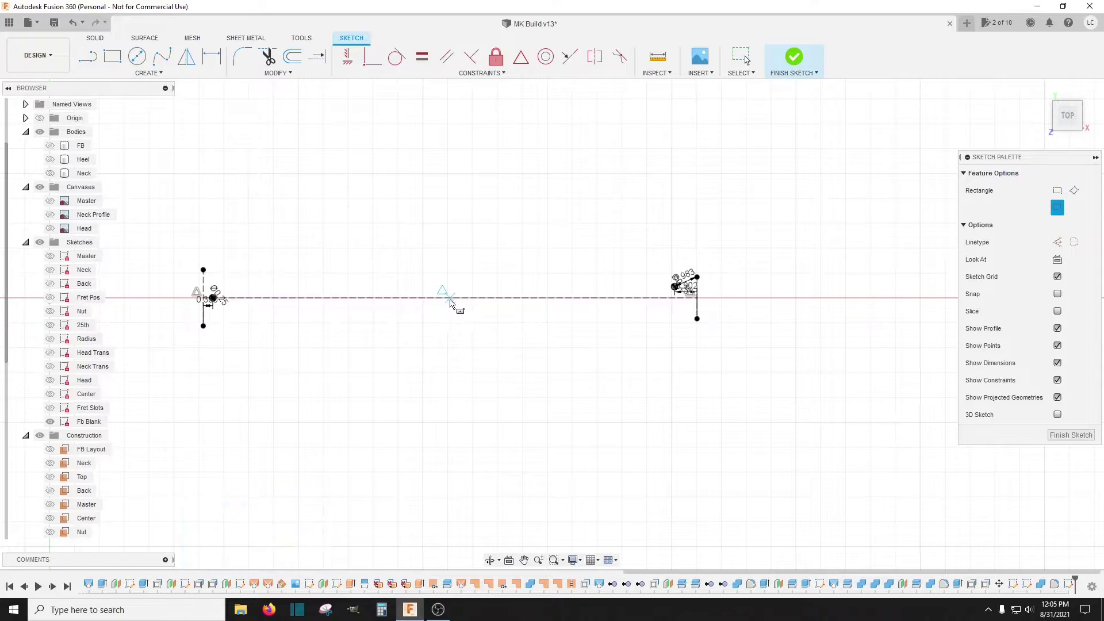
left_click(450, 298)
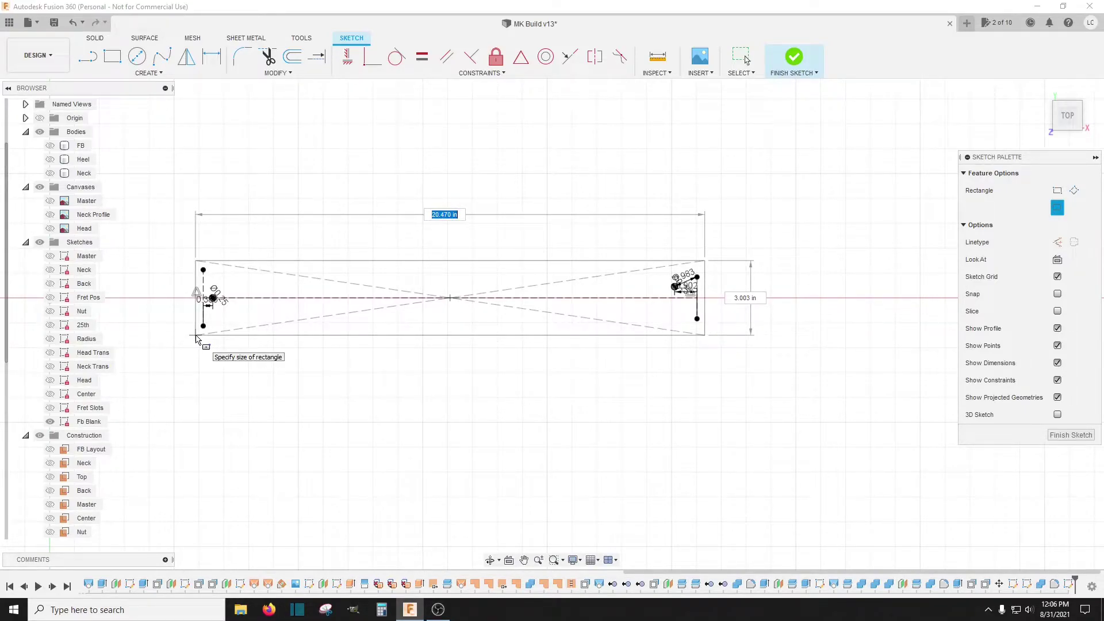
type("20")
key("Tab")
type("2")
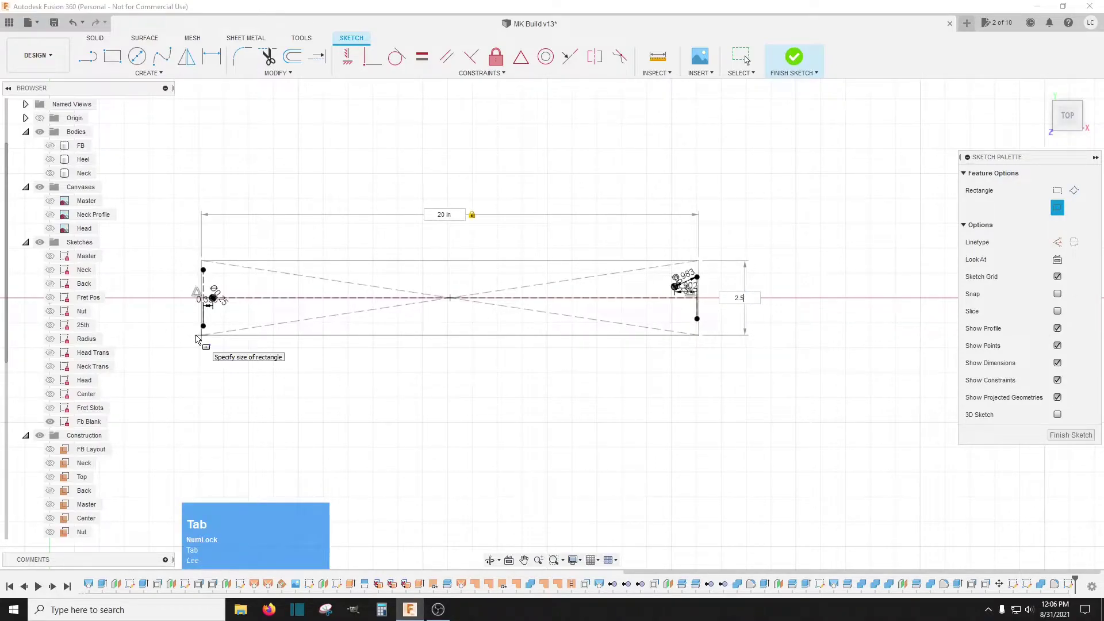
key("Return")
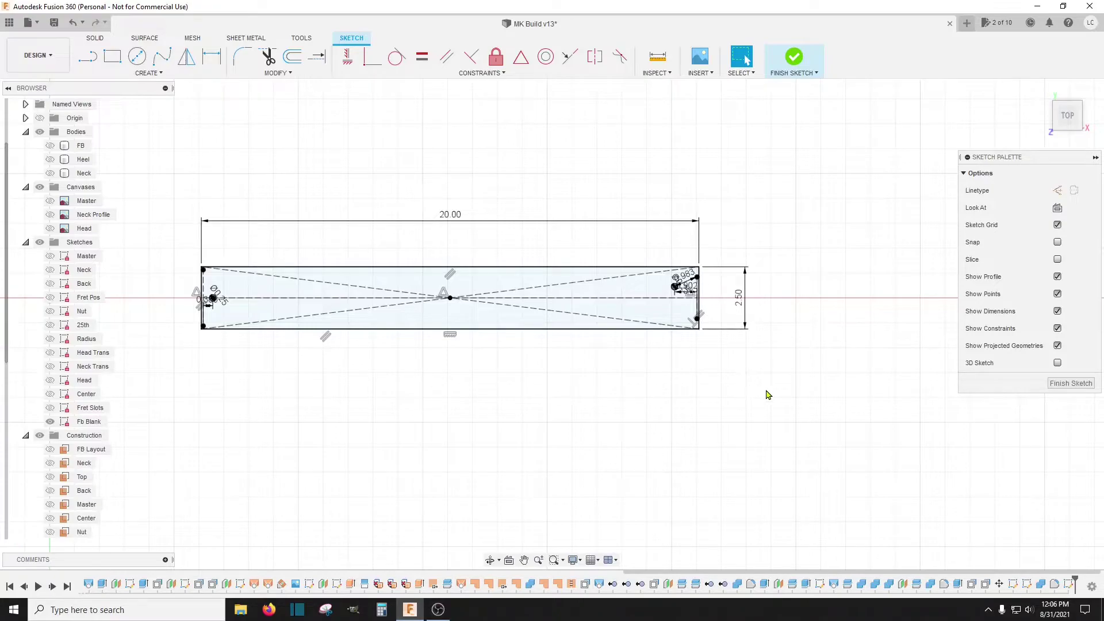
left_click(1069, 383)
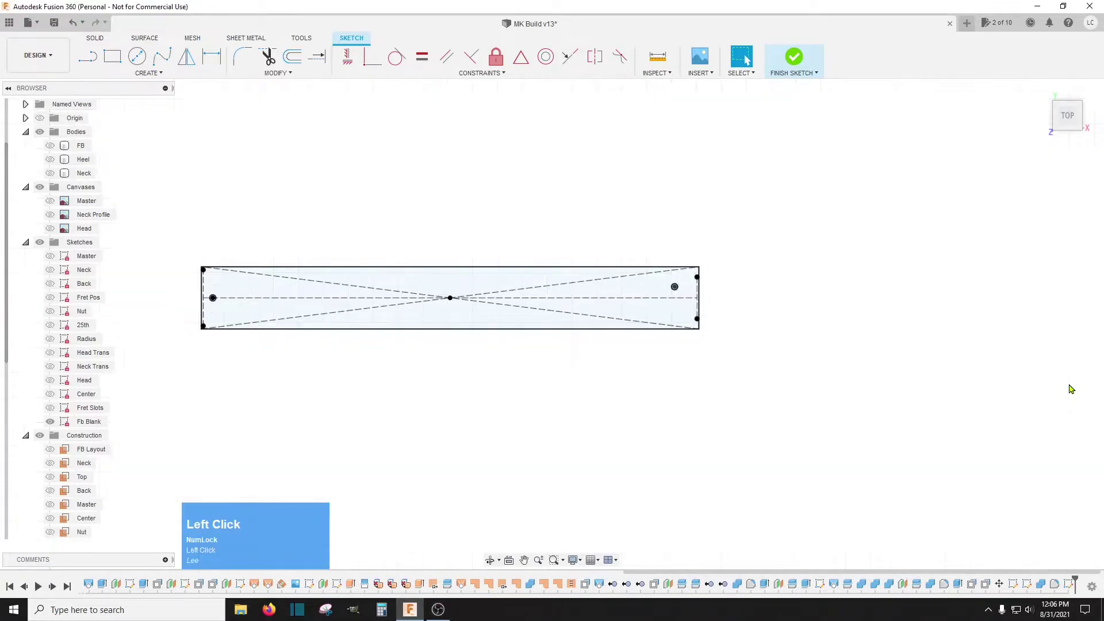
Extrude the rectangle together with both circle profiles 6 mm as a new body
left_click_drag(1067, 122, 1060, 133)
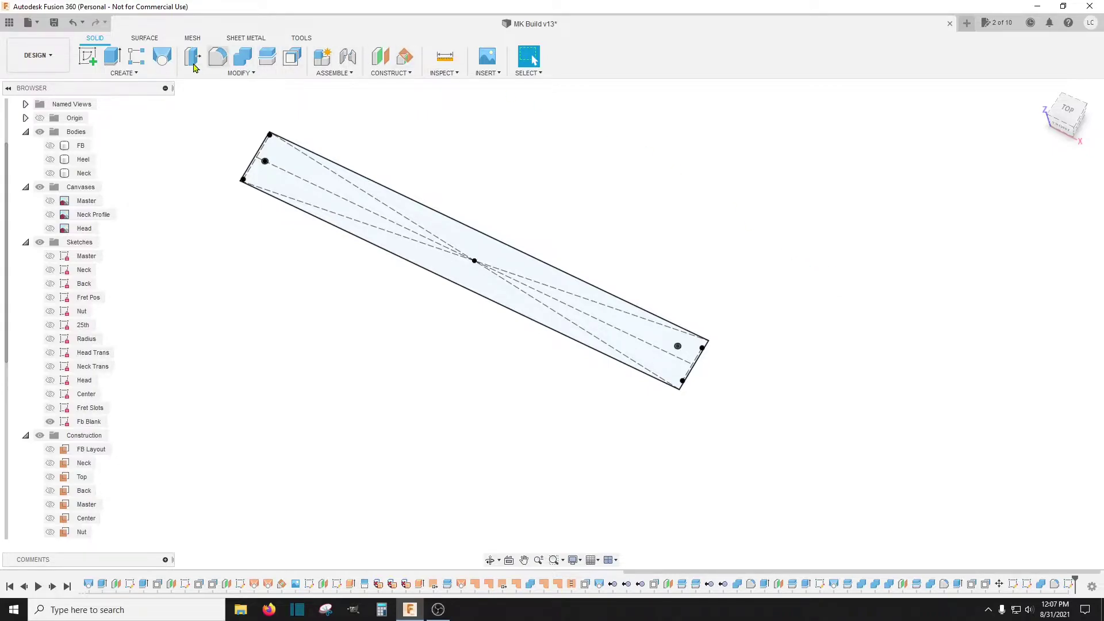
left_click(112, 56)
scroll(266, 148, "up", 2)
scroll(265, 149, "up", 3)
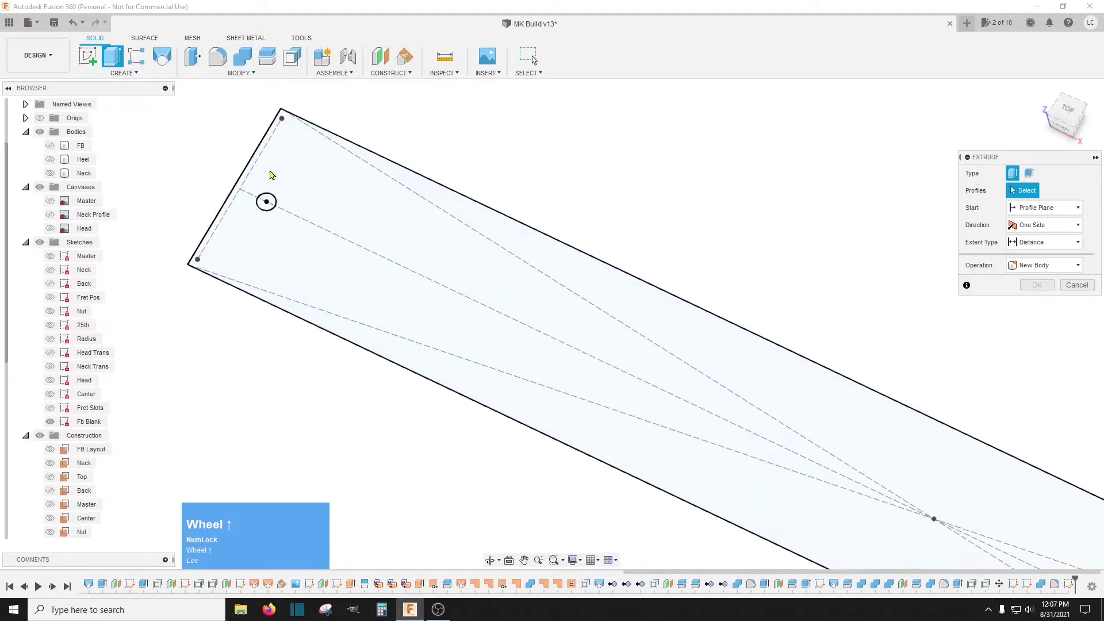
left_click(268, 202)
scroll(254, 173, "down", 4)
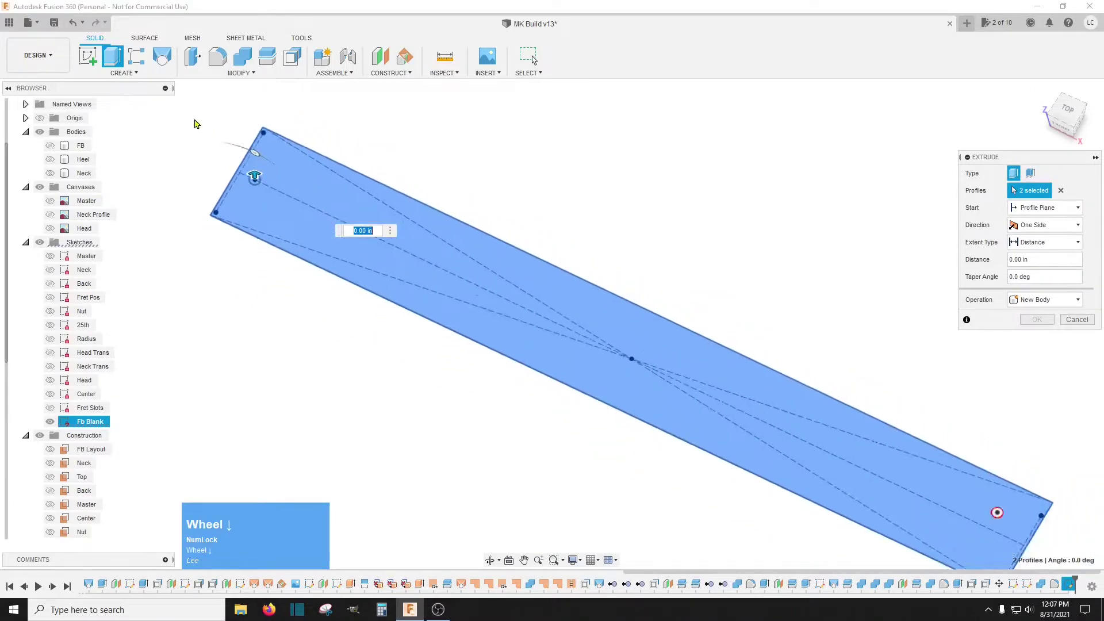
left_click(804, 420)
scroll(817, 460, "up", 4)
left_click(898, 481)
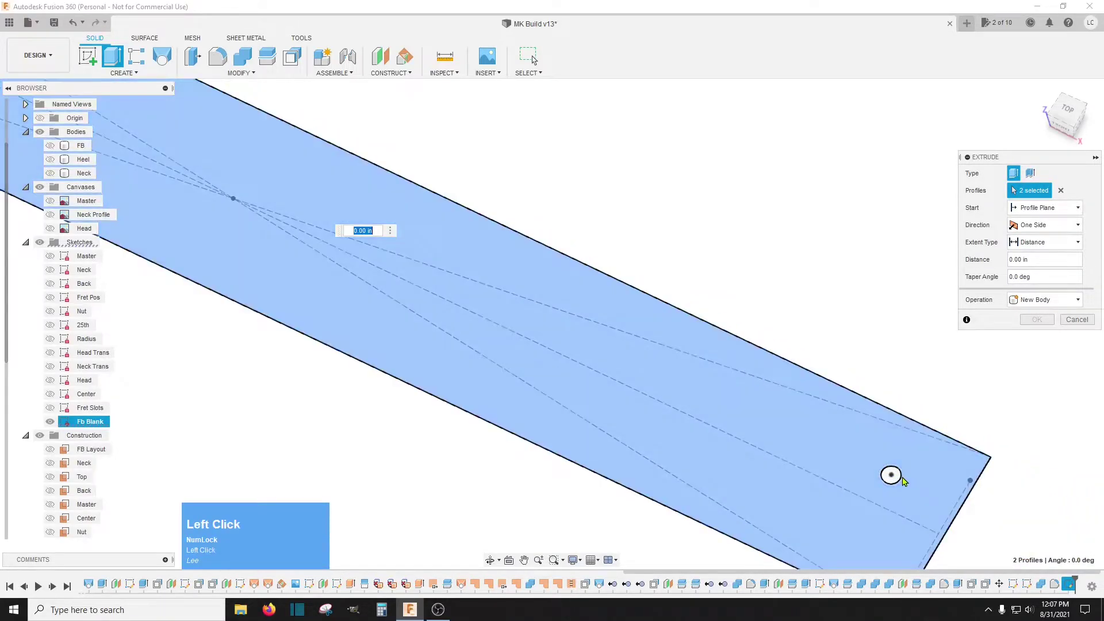
scroll(922, 499, "down", 2)
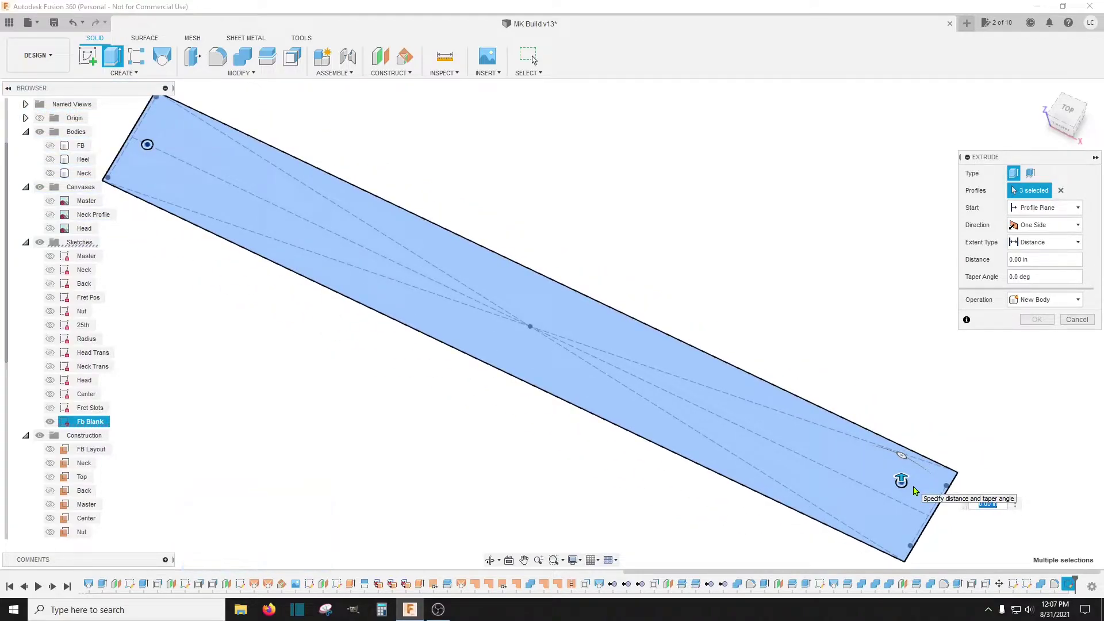
type("6mm")
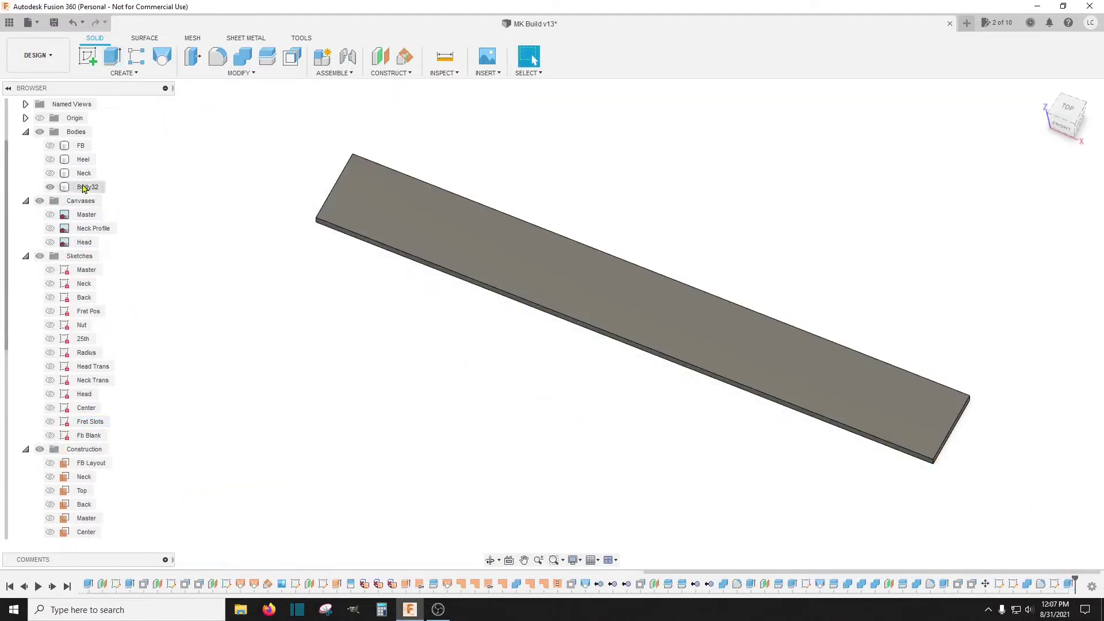
Rename the new extruded body as FB Blank
left_click(81, 189)
left_click(79, 189)
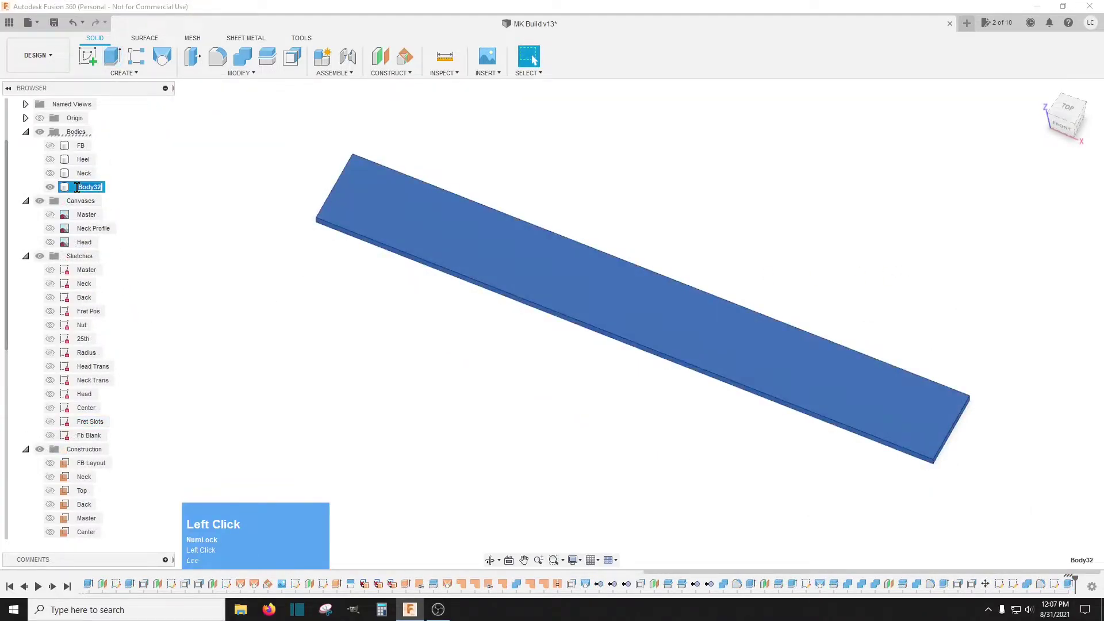
type("B ")
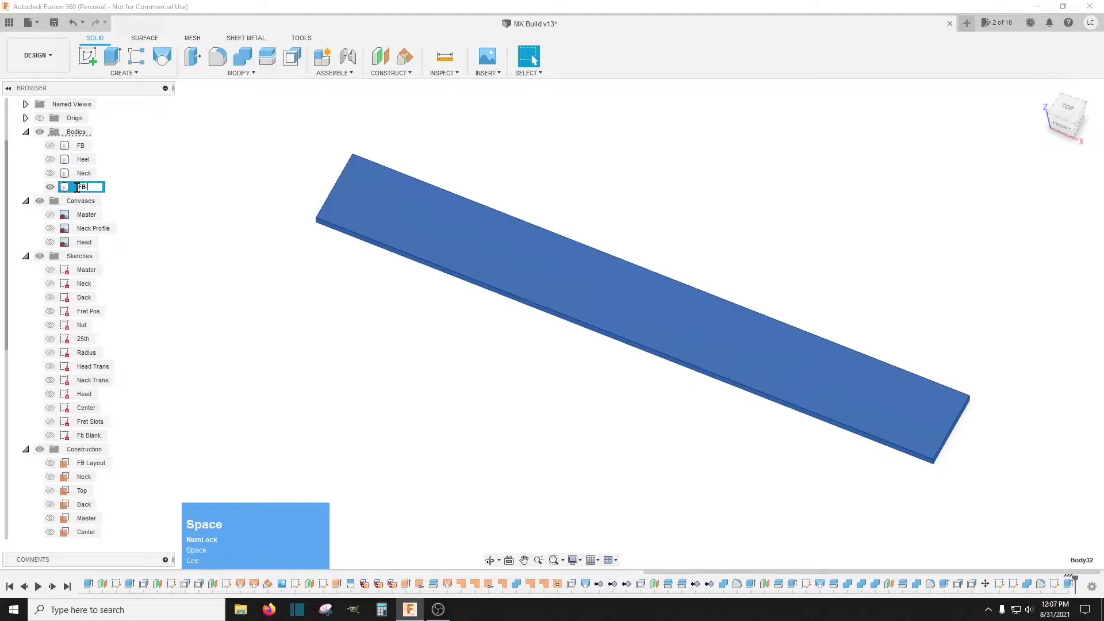
type("Blank")
left_click(217, 345)
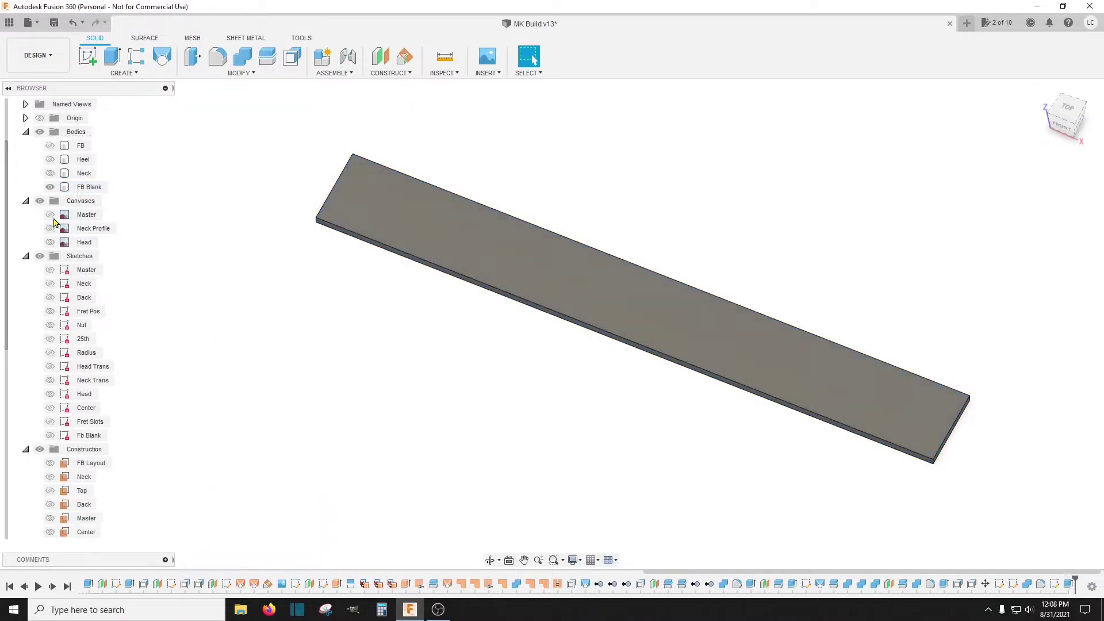
Hide the FB Blank body, show the Fb Blank sketch and extrude only the rectangle without the circles -0.2 in as a new body
left_click(50, 187)
left_click(50, 435)
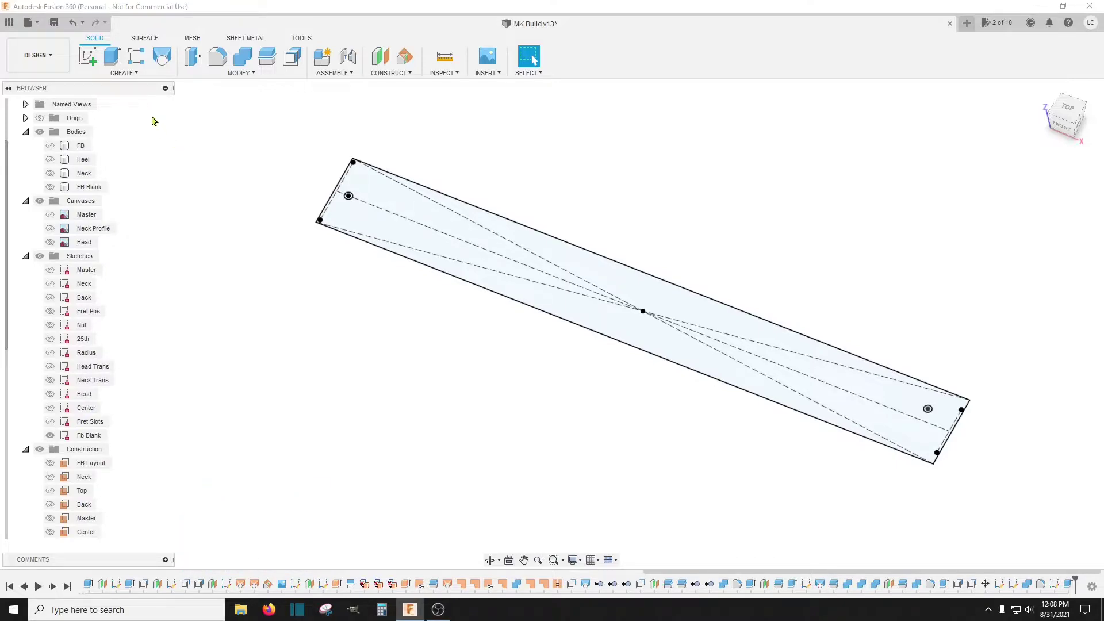
left_click(113, 57)
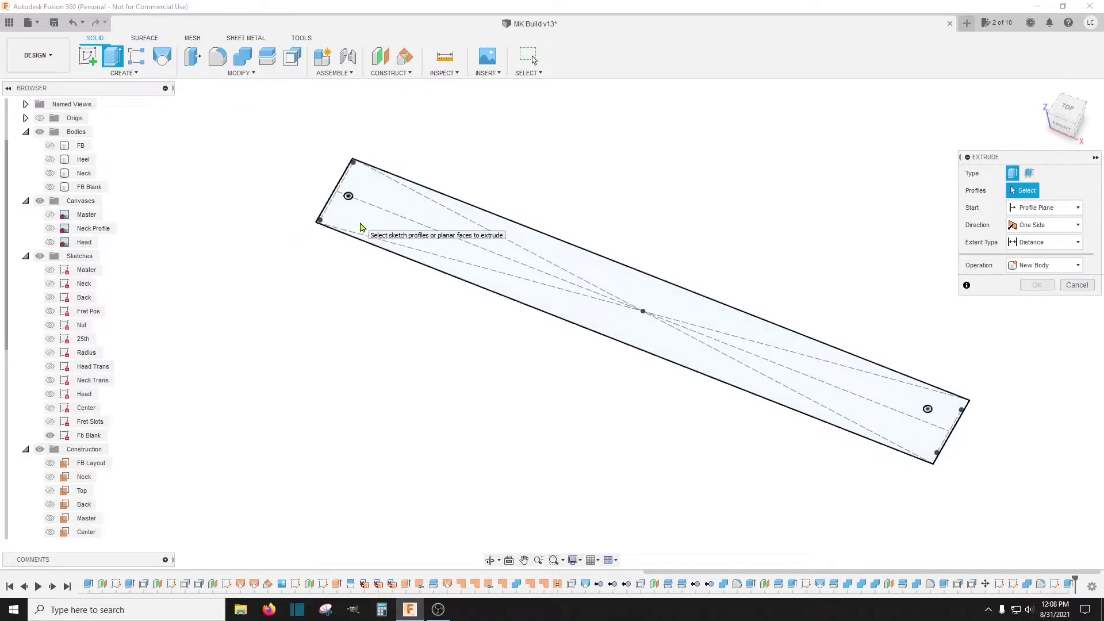
left_click(361, 227)
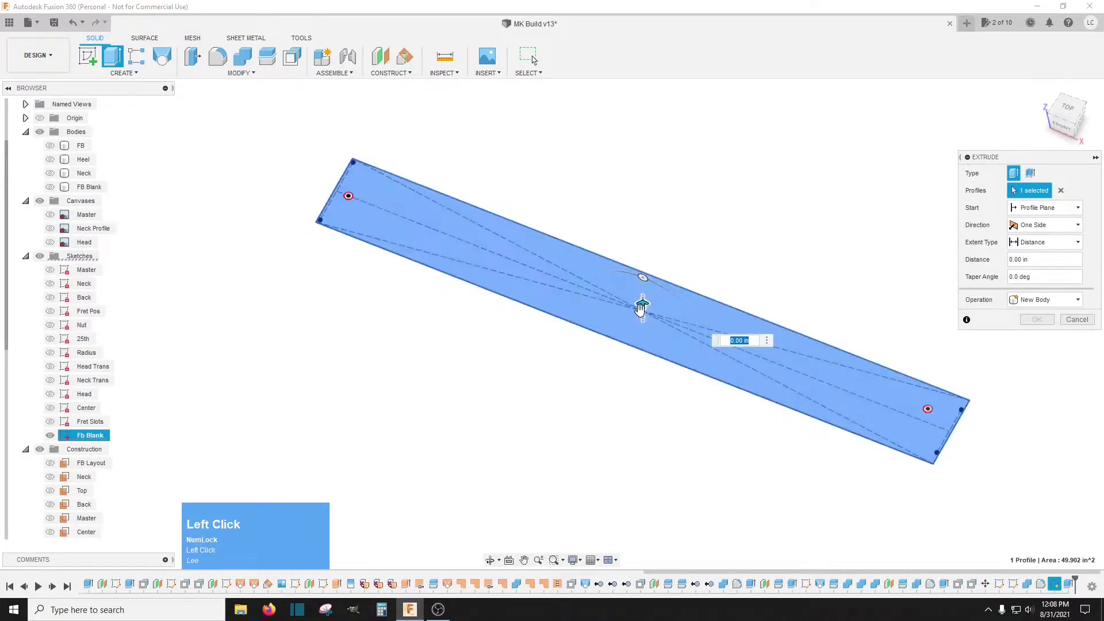
left_click_drag(643, 306, 643, 315)
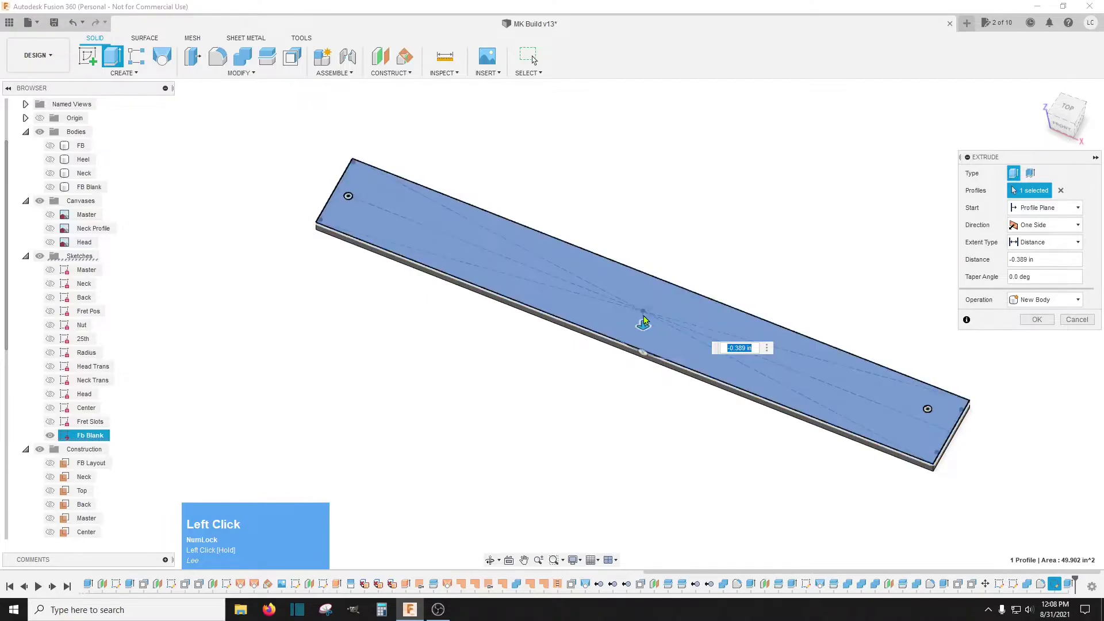
type("-.2")
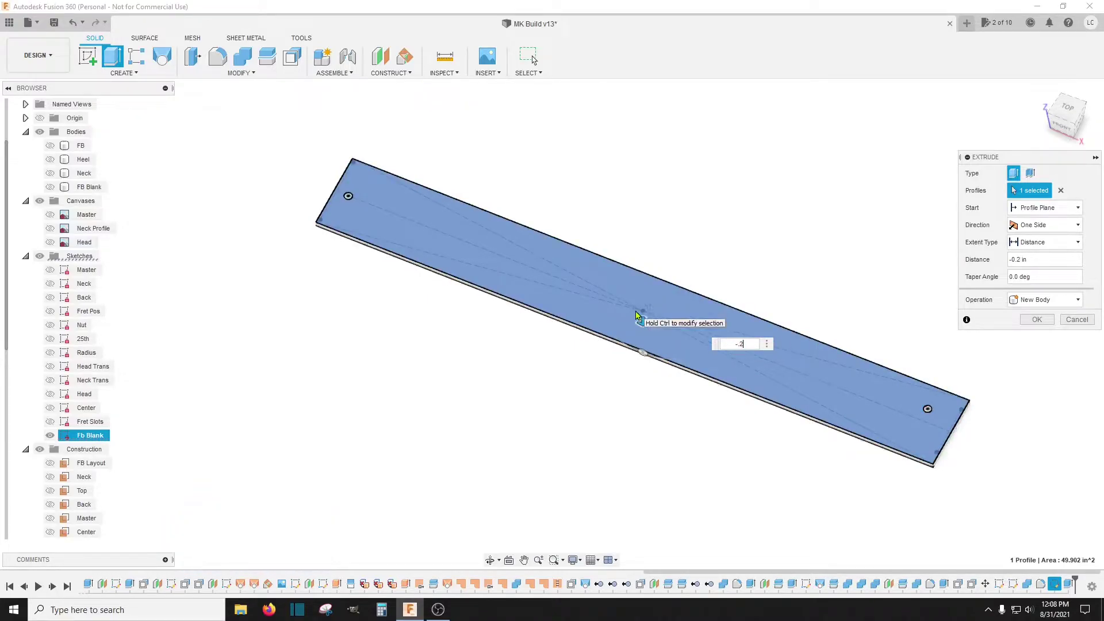
key("Return")
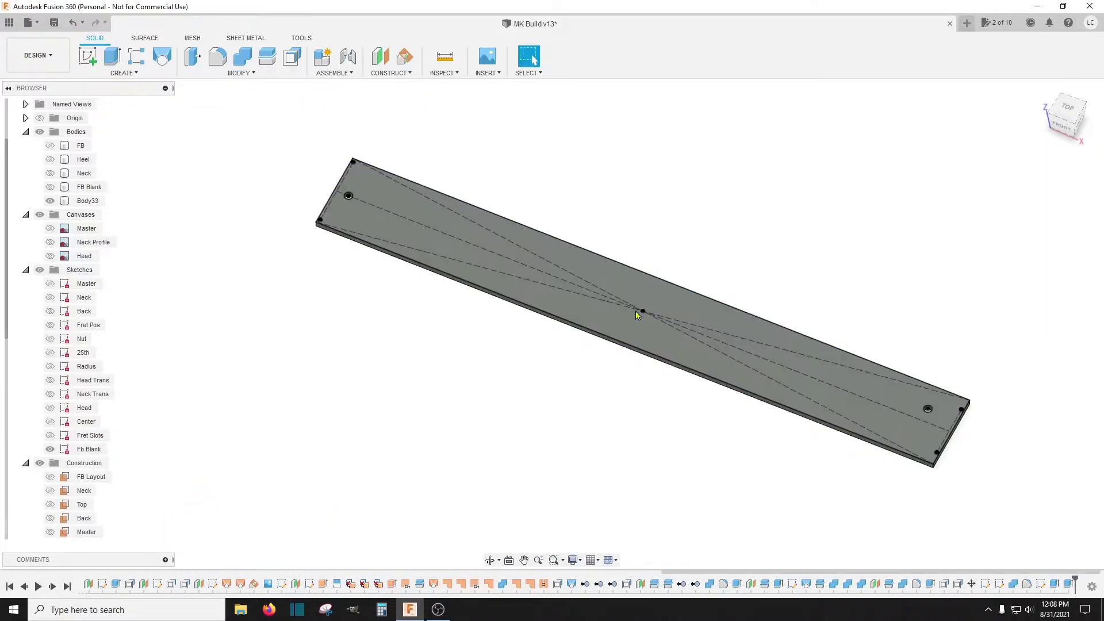
Rename the new body with the two holes as FB Fixture
left_click(87, 202)
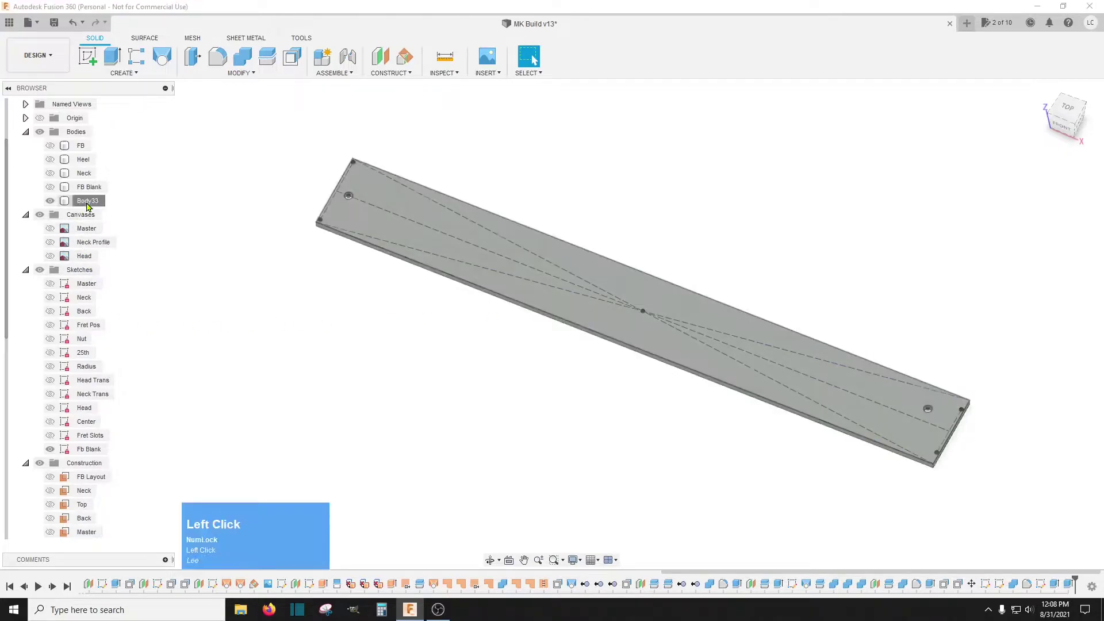
left_click(87, 202)
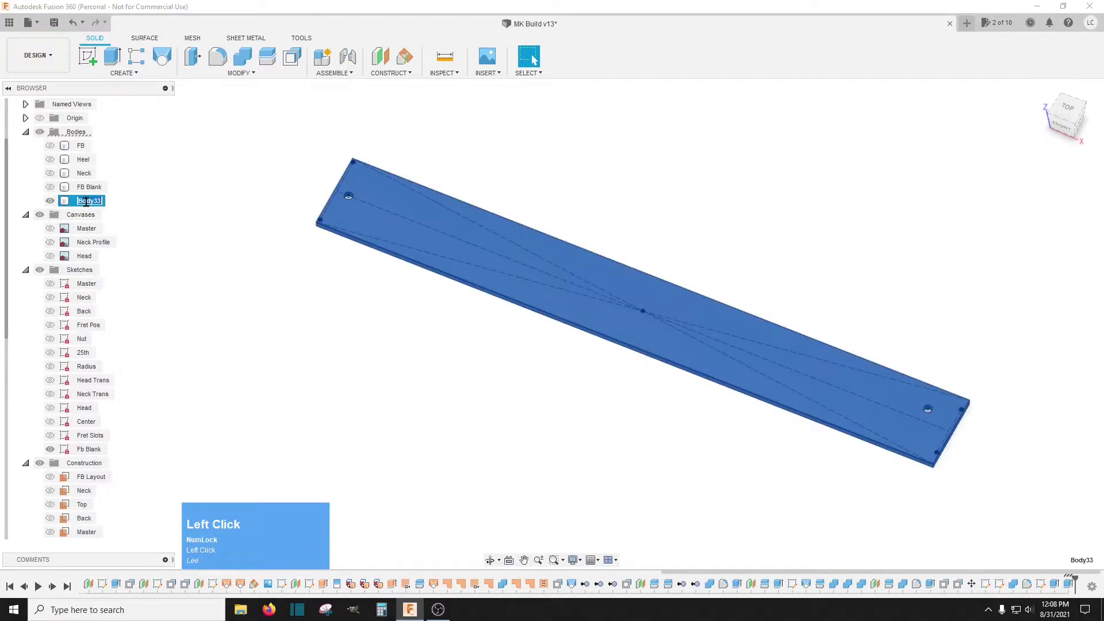
type("FB Fixture")
key("Return")
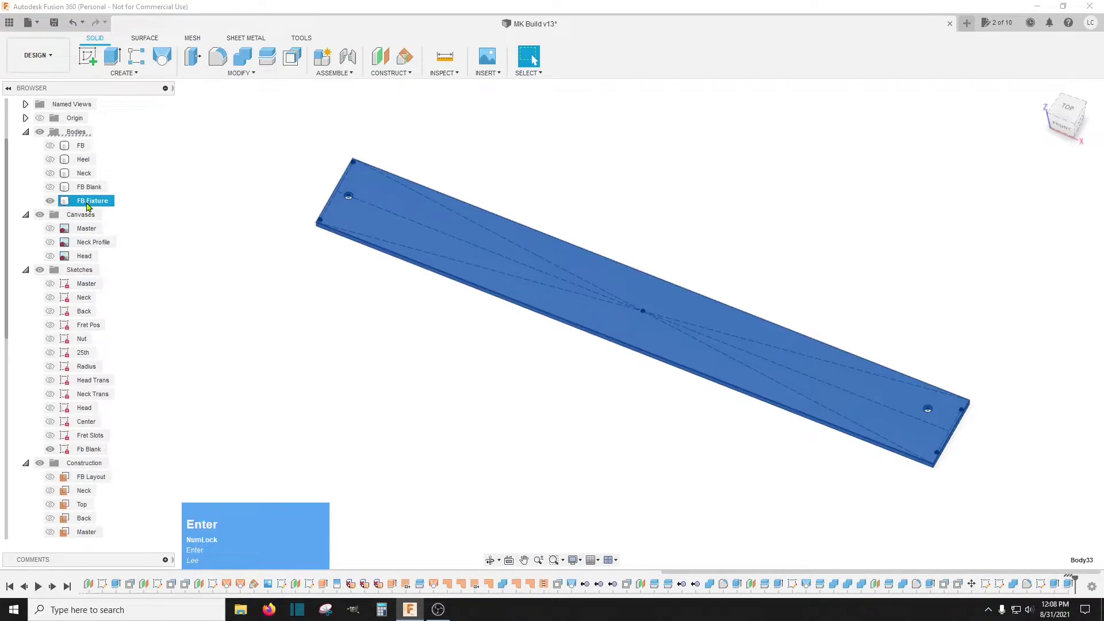
left_click(182, 274)
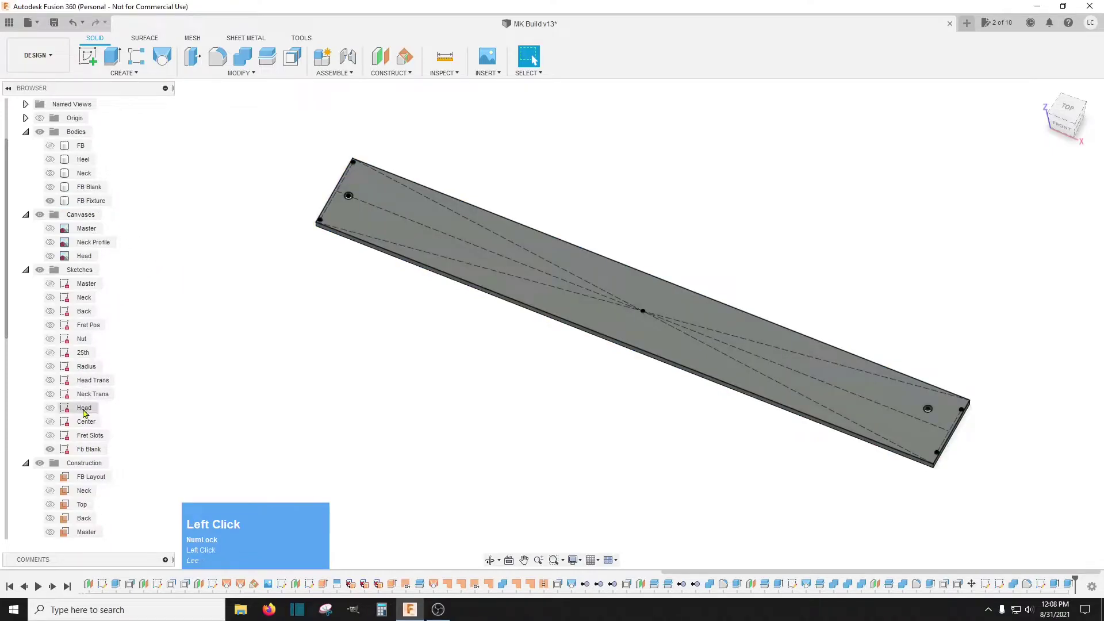
With the FB Fixture body hidden, set up a two-sided extrusion of both circles, 0.125 in on side 1 and 0.2 in on side 2
left_click(50, 449)
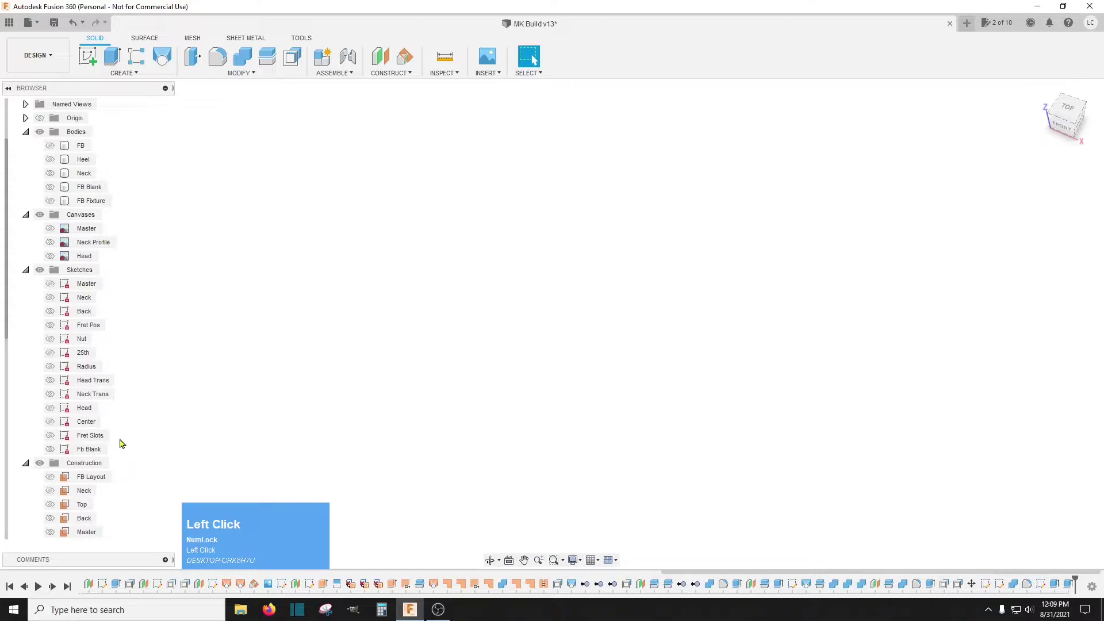
left_click(50, 449)
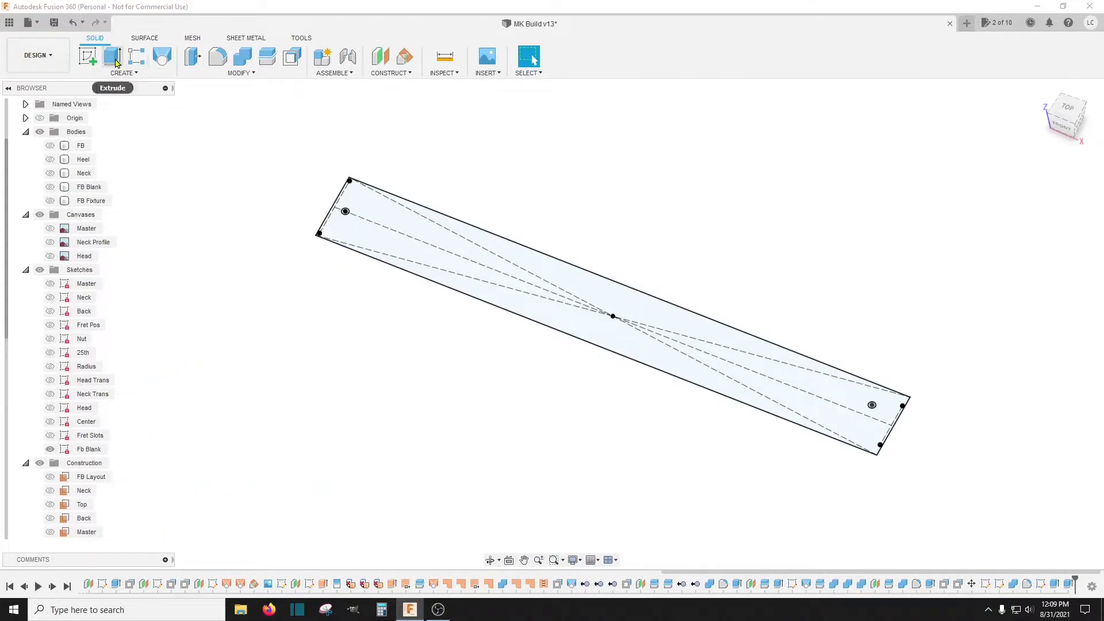
left_click(112, 56)
scroll(398, 225, "up", 4)
left_click(324, 235)
scroll(244, 185, "down", 3)
scroll(730, 370, "up", 3)
left_click(706, 381)
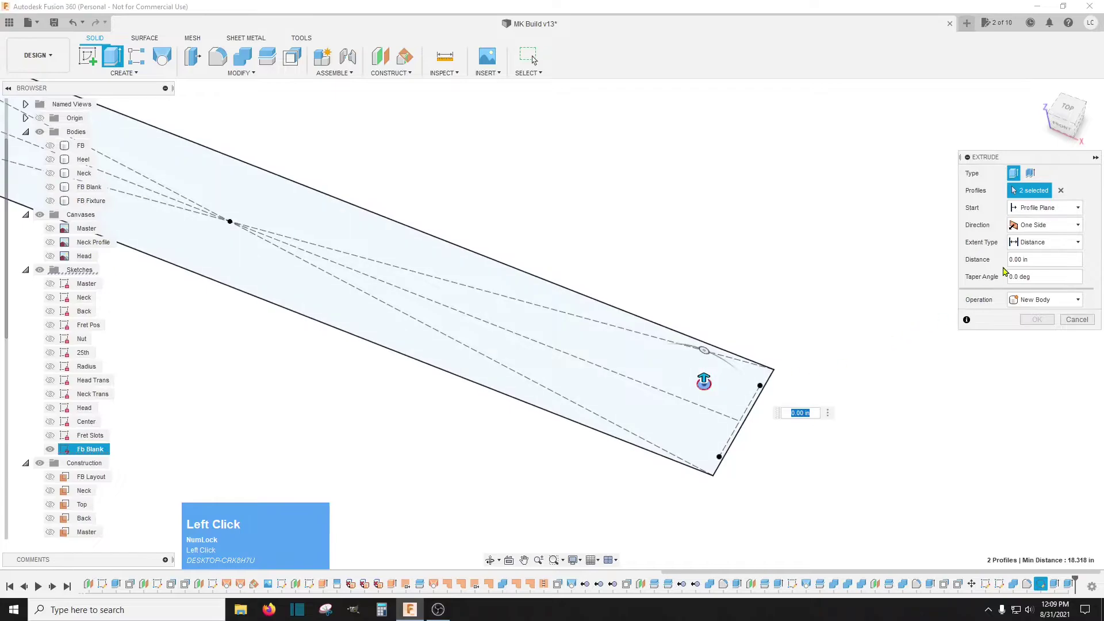
left_click(1040, 226)
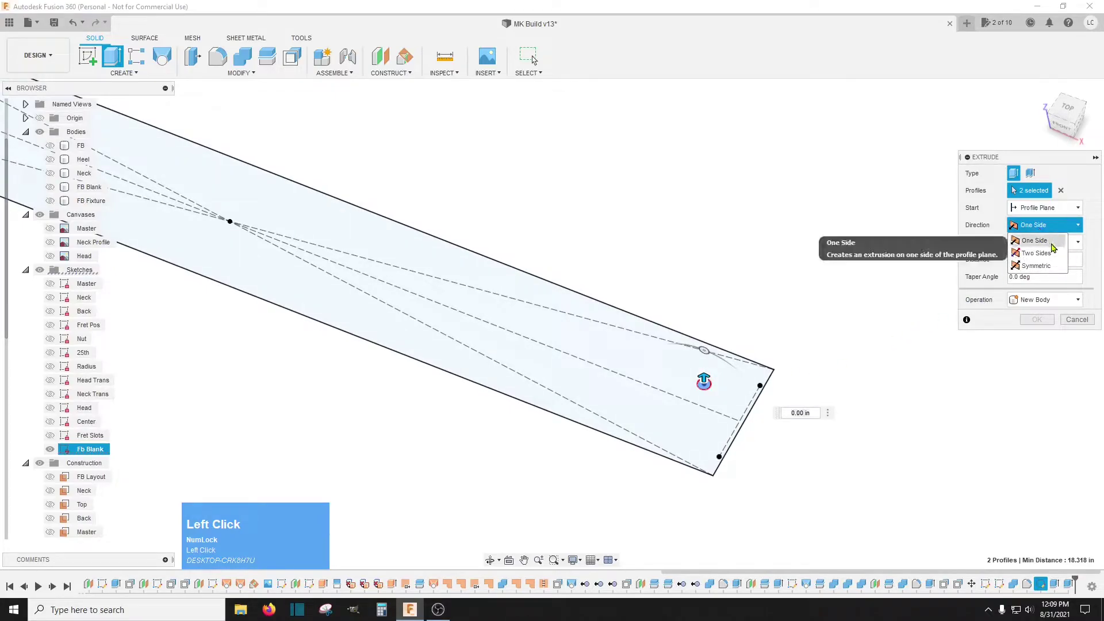
left_click(1036, 253)
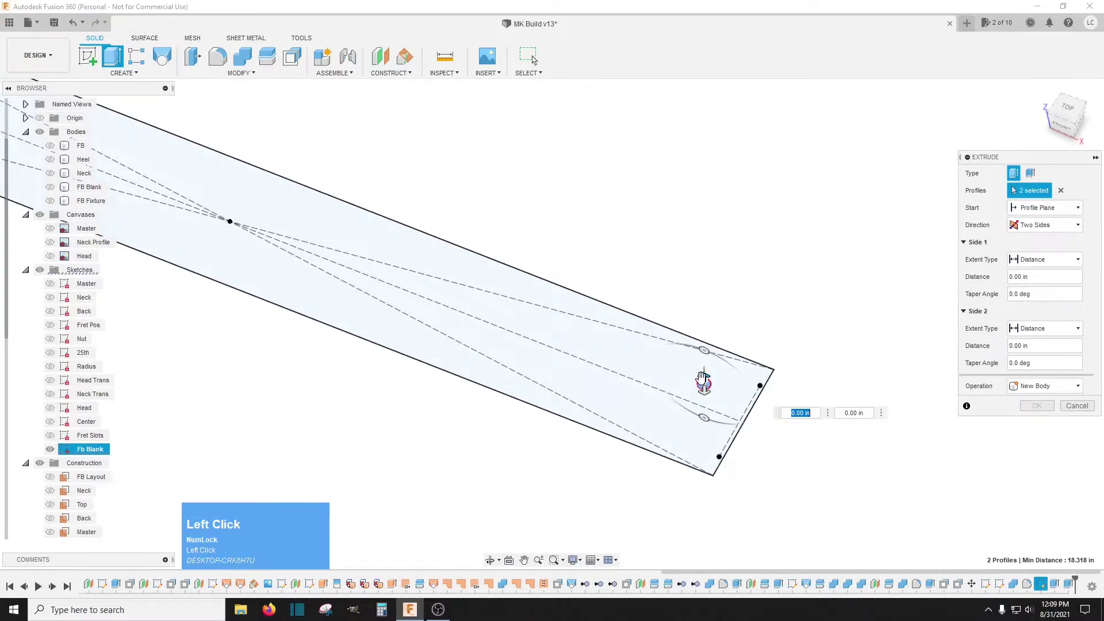
left_click_drag(704, 383, 703, 371)
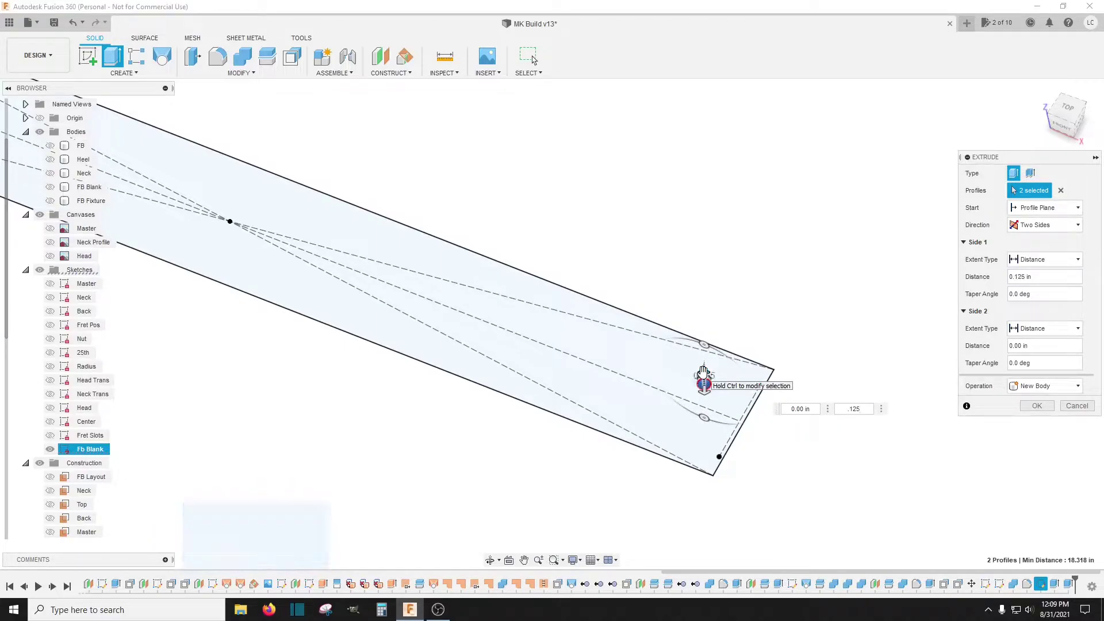
left_click_drag(706, 392, 706, 401)
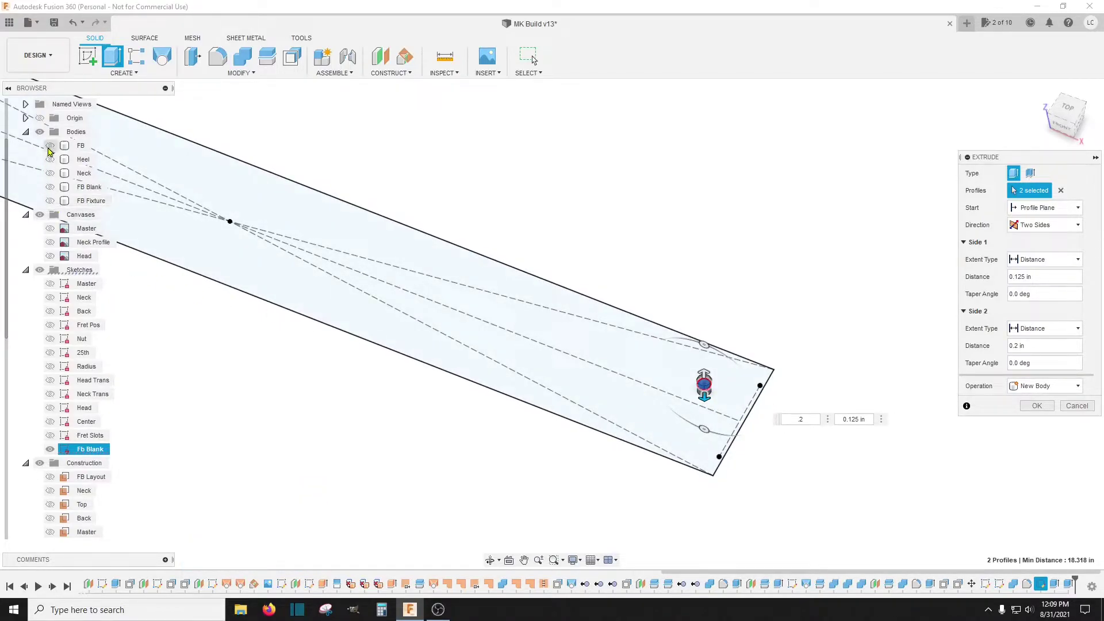
Show the FB and Neck bodies and apply the circle extrusion as a cut through them
left_click(49, 147)
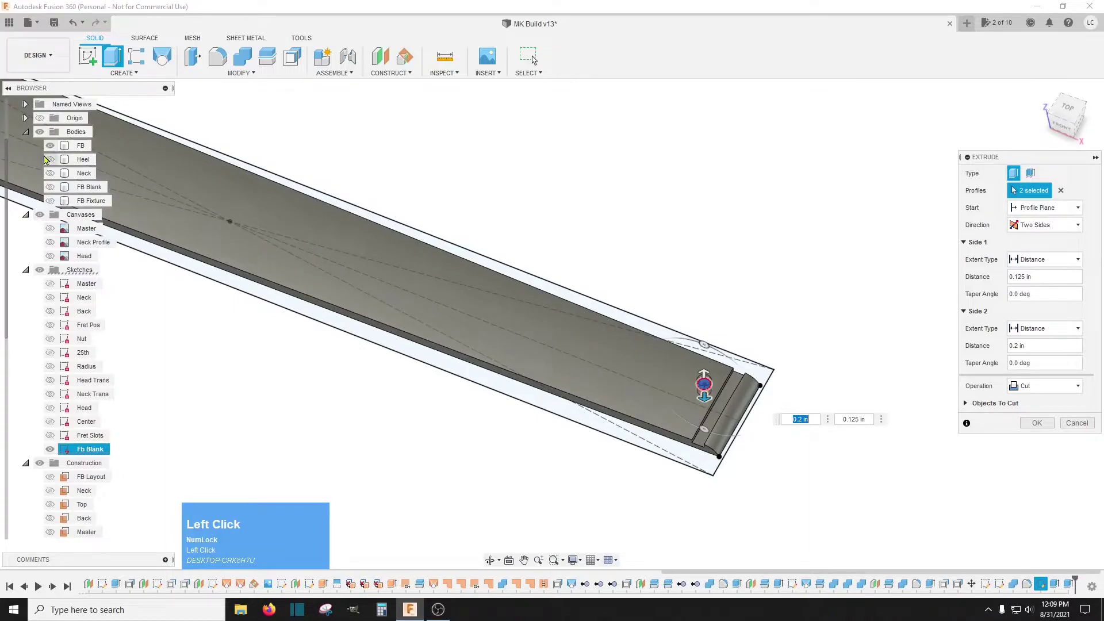
left_click(50, 175)
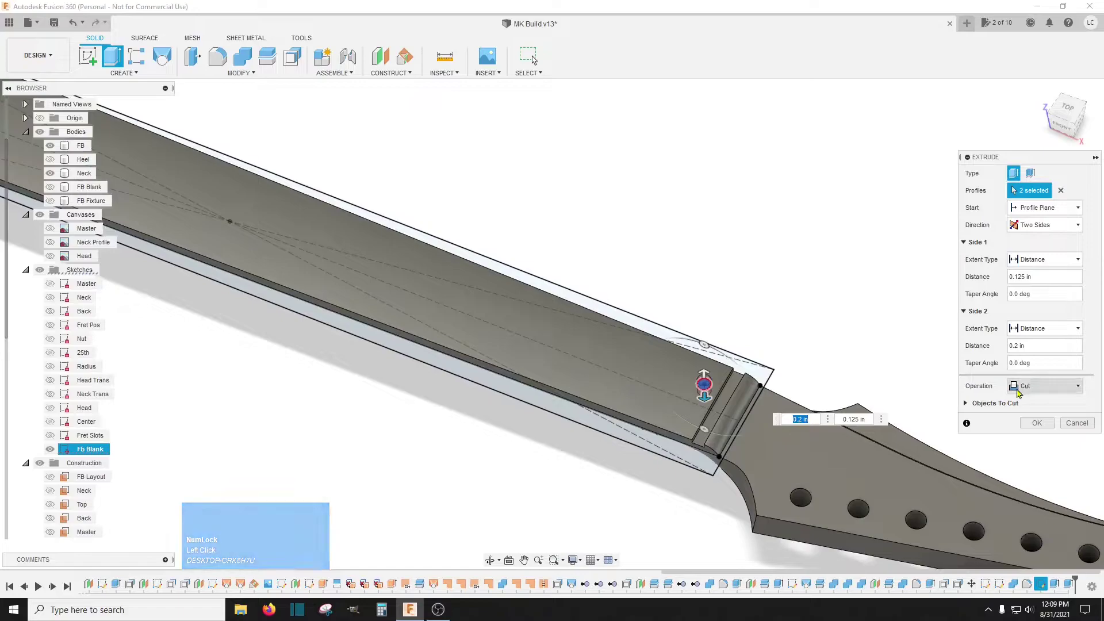
left_click(1037, 424)
Hide the Fb Blank sketch and the FB body to leave only the neck displayed
left_click(51, 451)
scroll(574, 395, "down", 5)
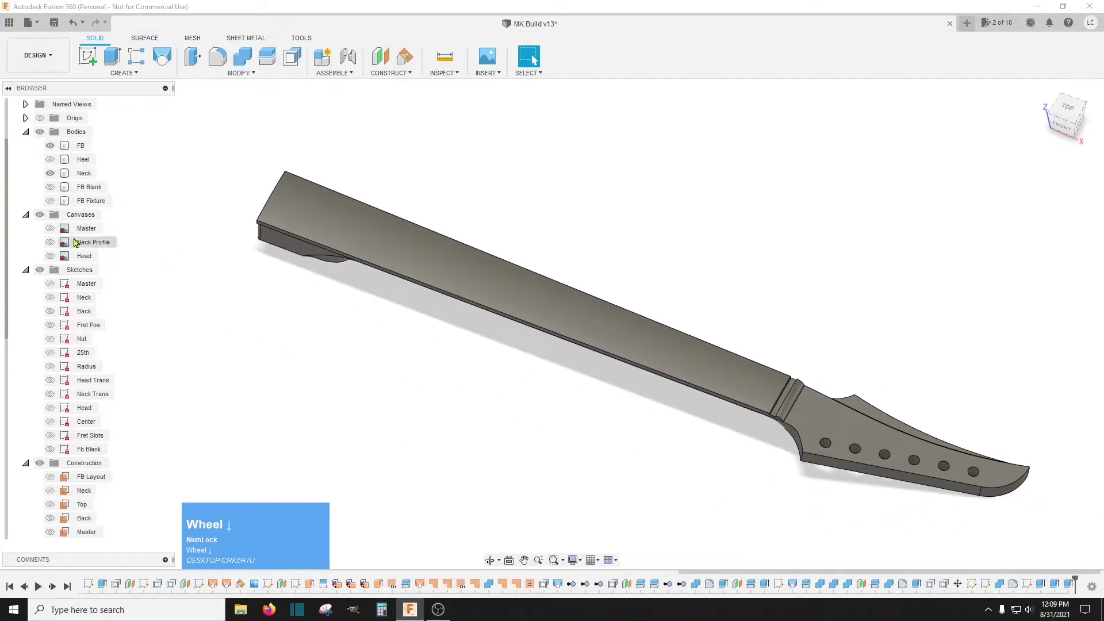
left_click(50, 145)
left_click(309, 226)
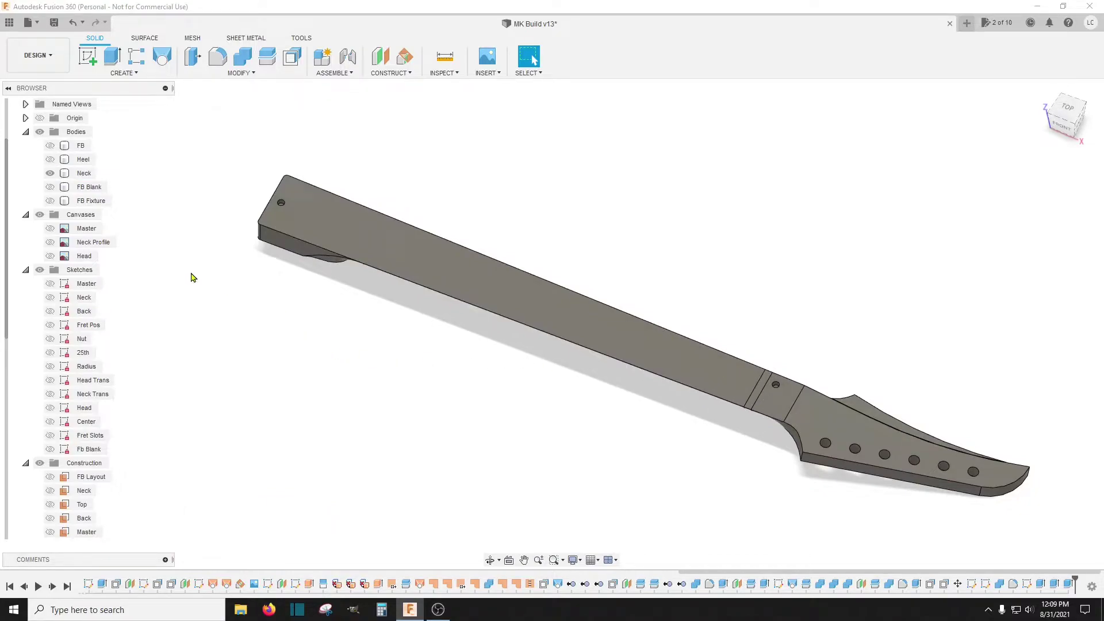
Hide the Neck body, check the FB body on its own, and leave only the FB Fixture body displayed
left_click(53, 174)
left_click(50, 174)
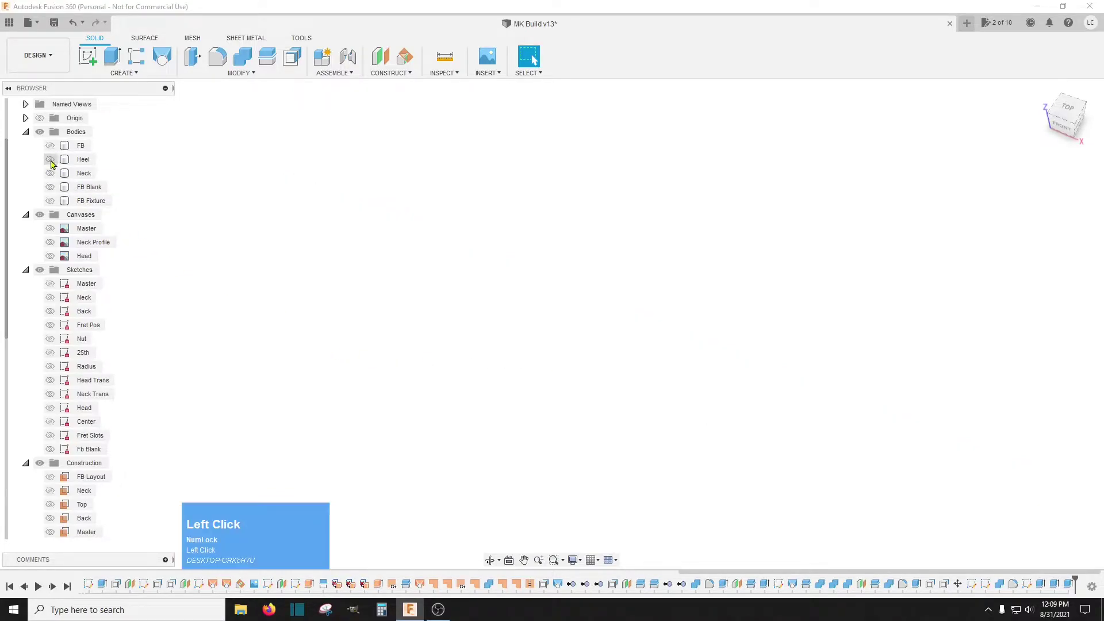
left_click(50, 145)
mouse_move(1065, 120)
left_mouse_down()
mouse_move(1077, 34)
mouse_move(1069, 104)
mouse_move(1053, 120)
left_mouse_up()
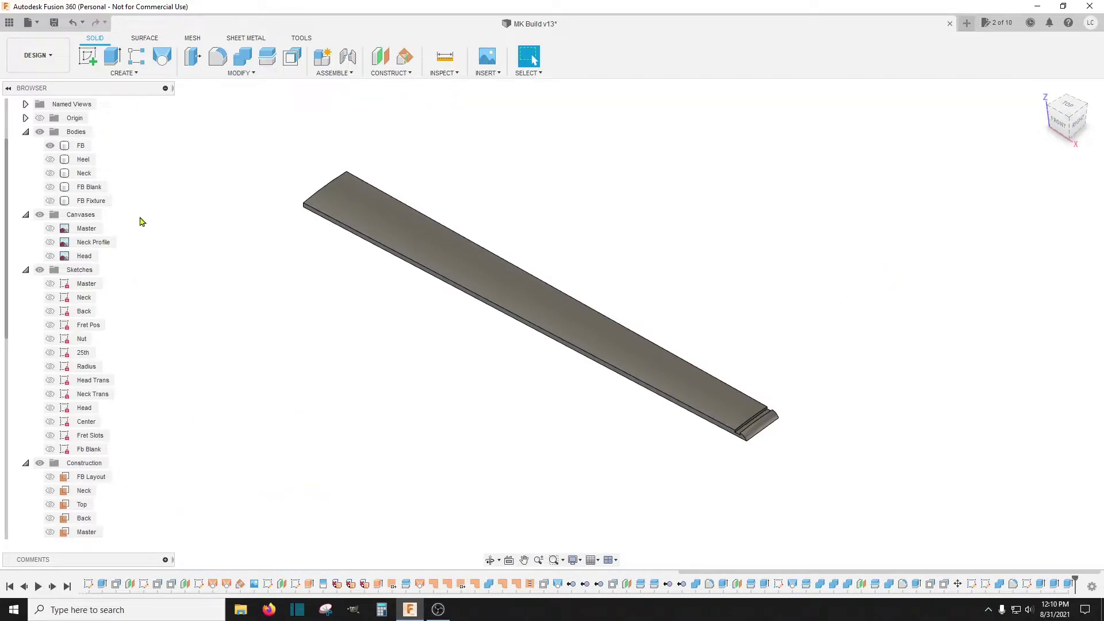
left_click(50, 147)
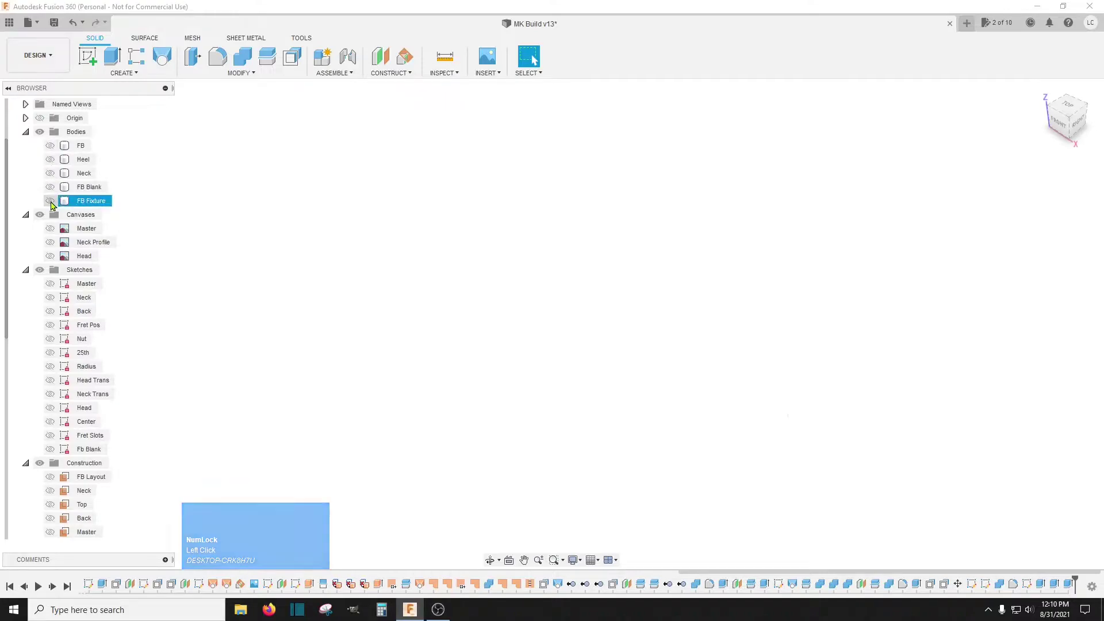
left_click(50, 200)
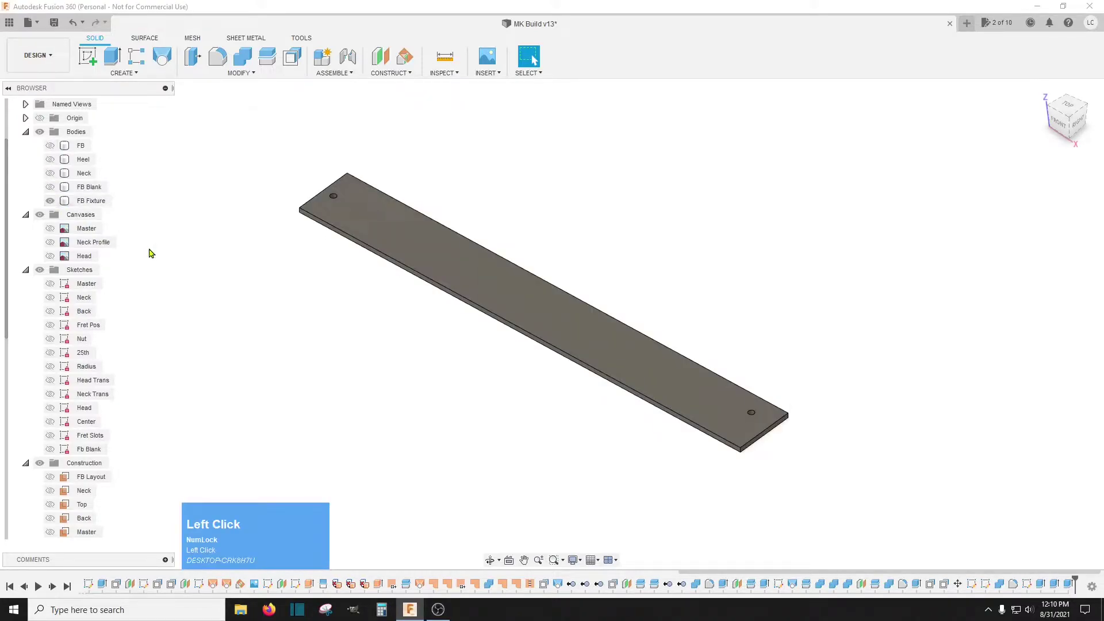
Switch to the Manufacture workspace with the FB Fixture body in view
left_click(36, 57)
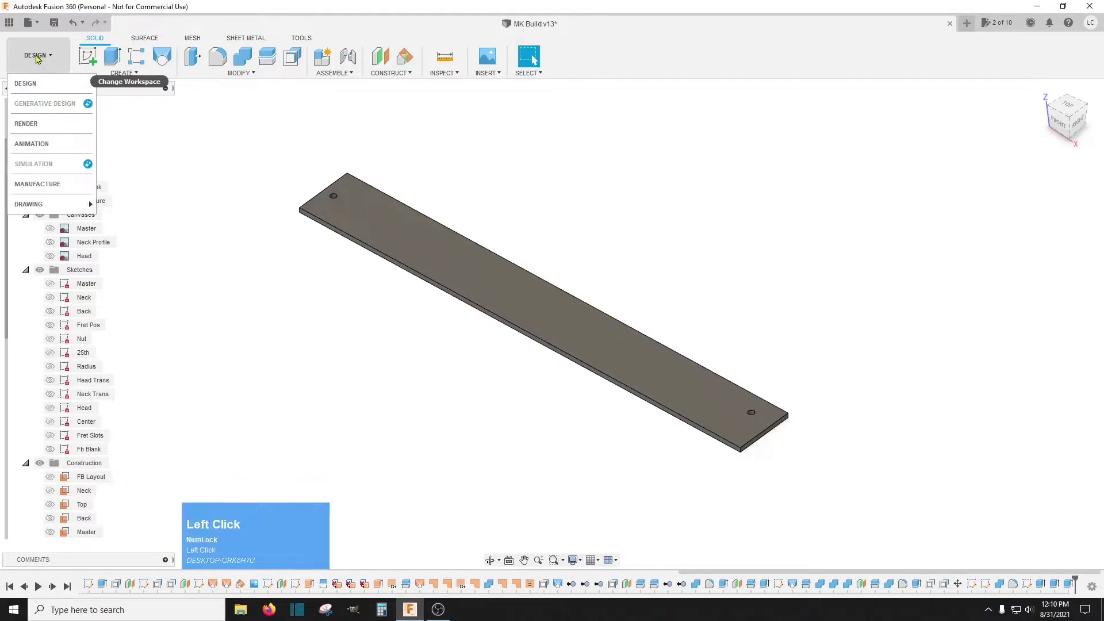
left_click(49, 184)
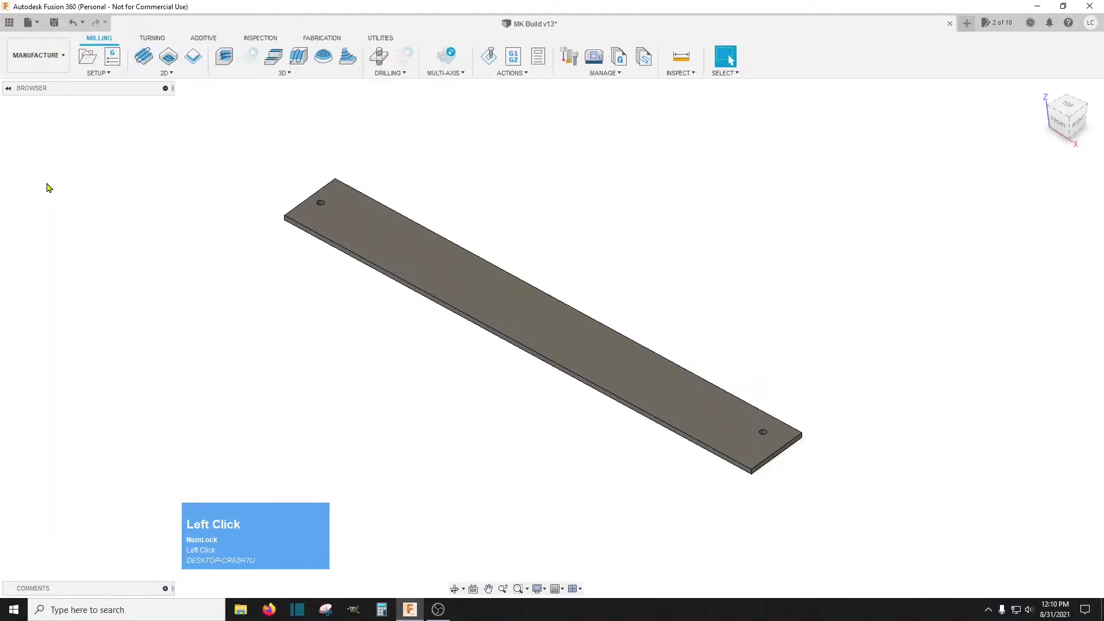
scroll(313, 308, "down", 3)
middle_click_drag(379, 382, 428, 393)
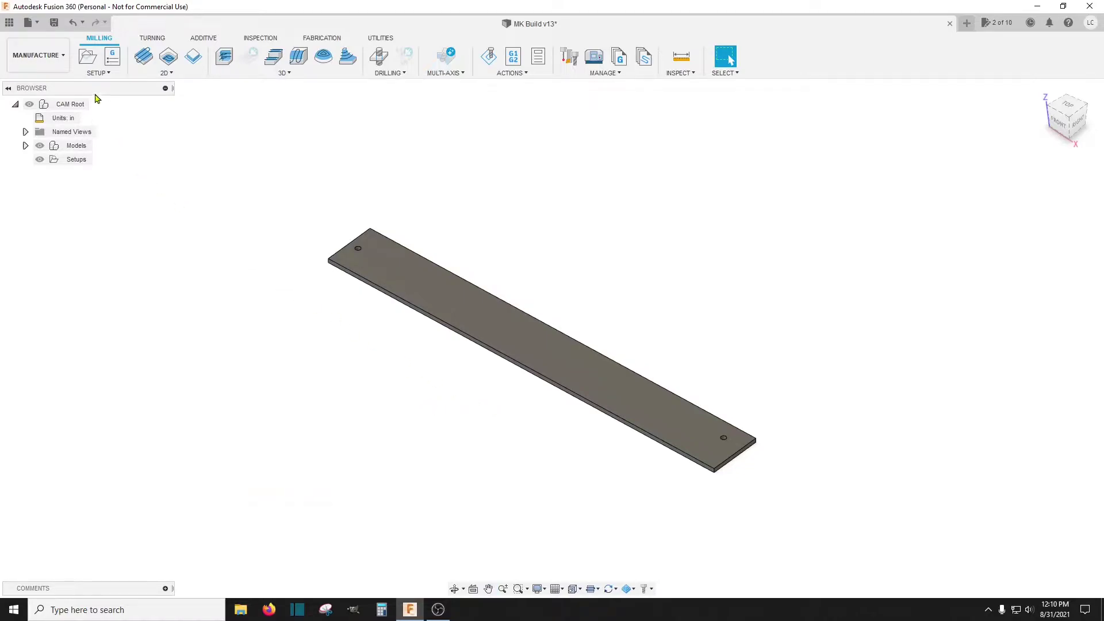
Create a milling setup for the fixture body with the program name FB Fixture
left_click(90, 58)
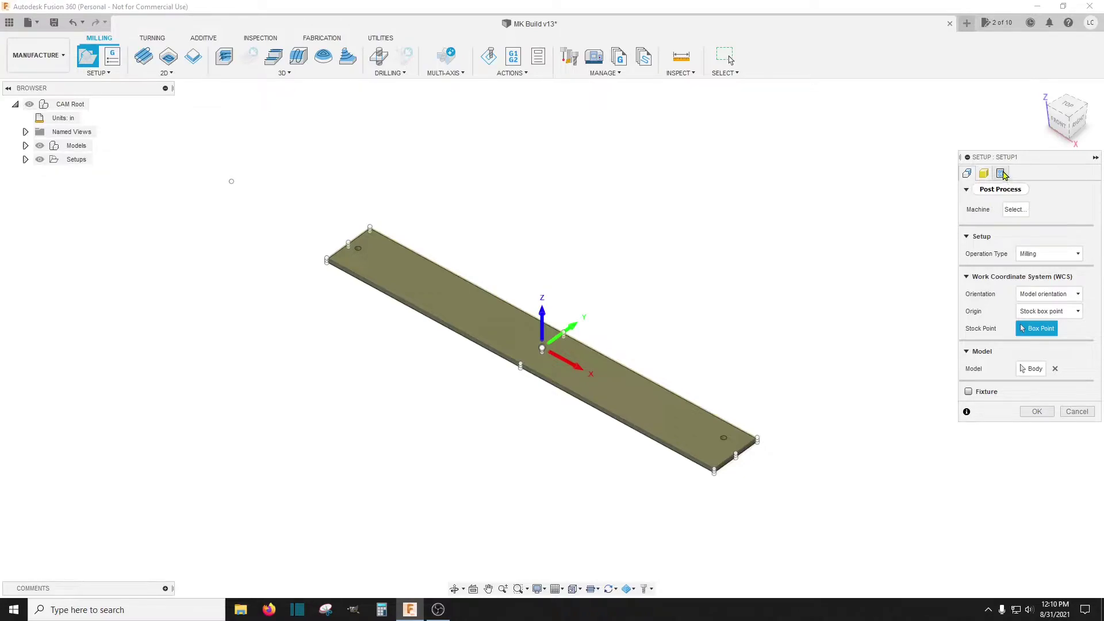
left_click(1004, 174)
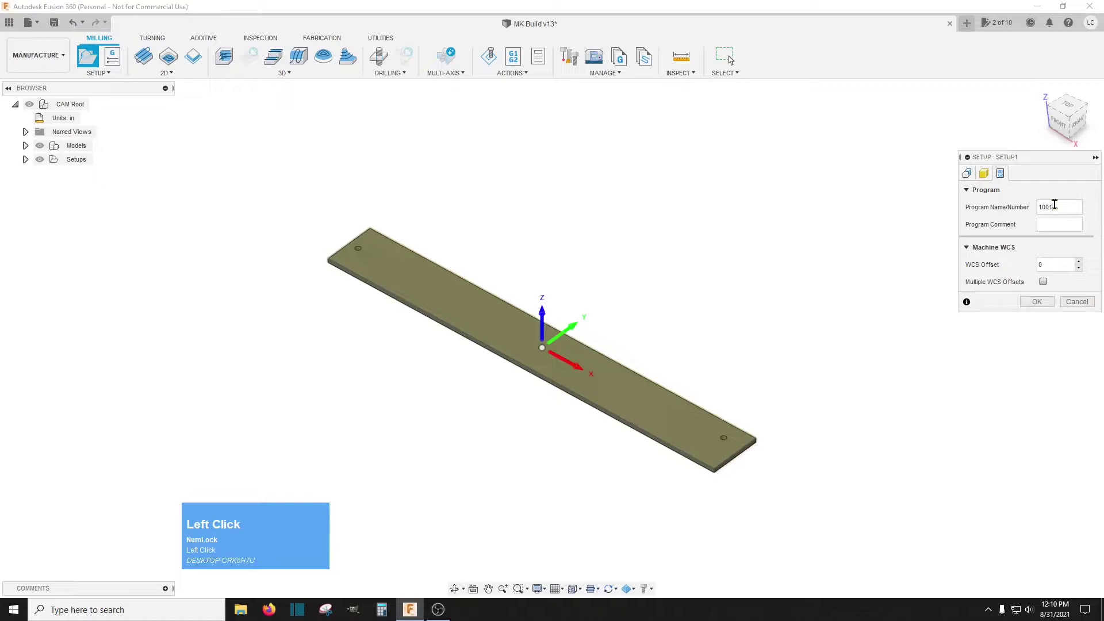
key("BackSpace")
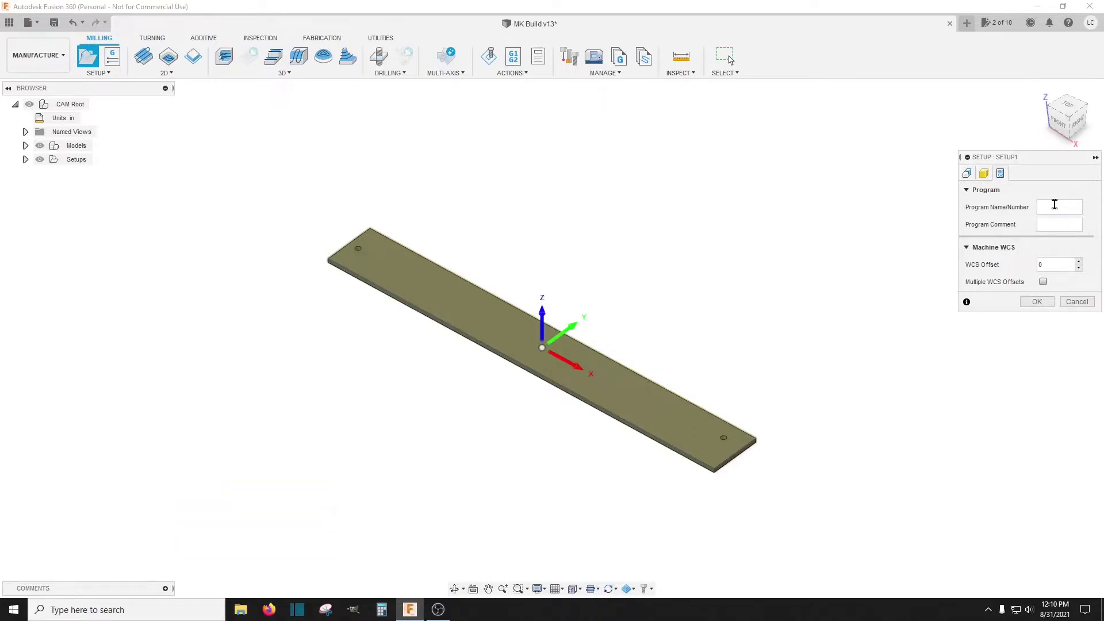
type("FB F")
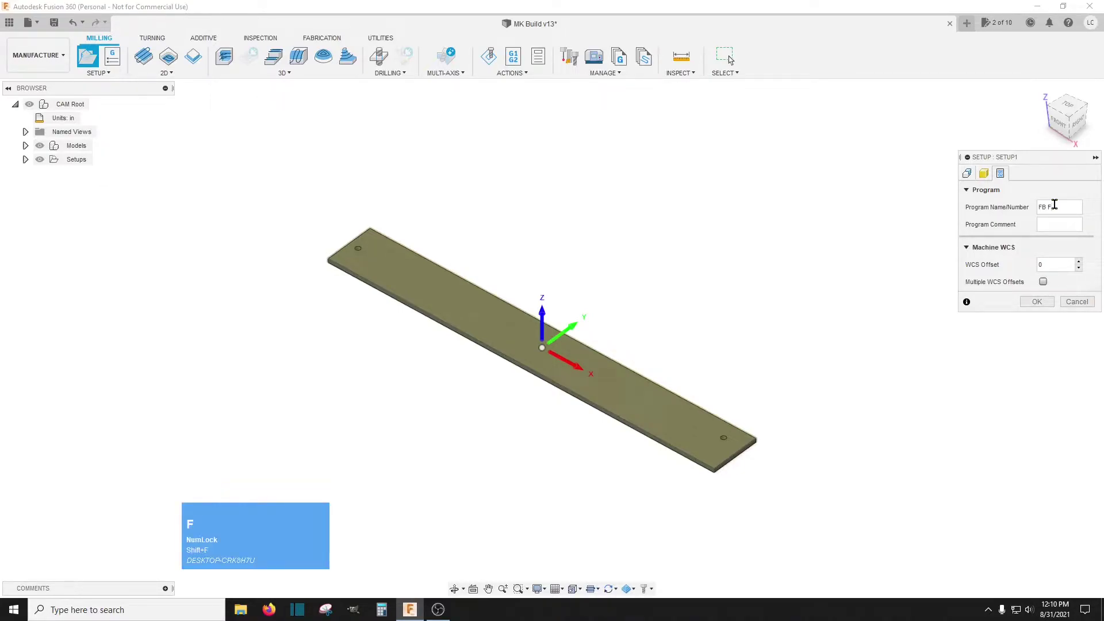
type("ixture")
key("Return")
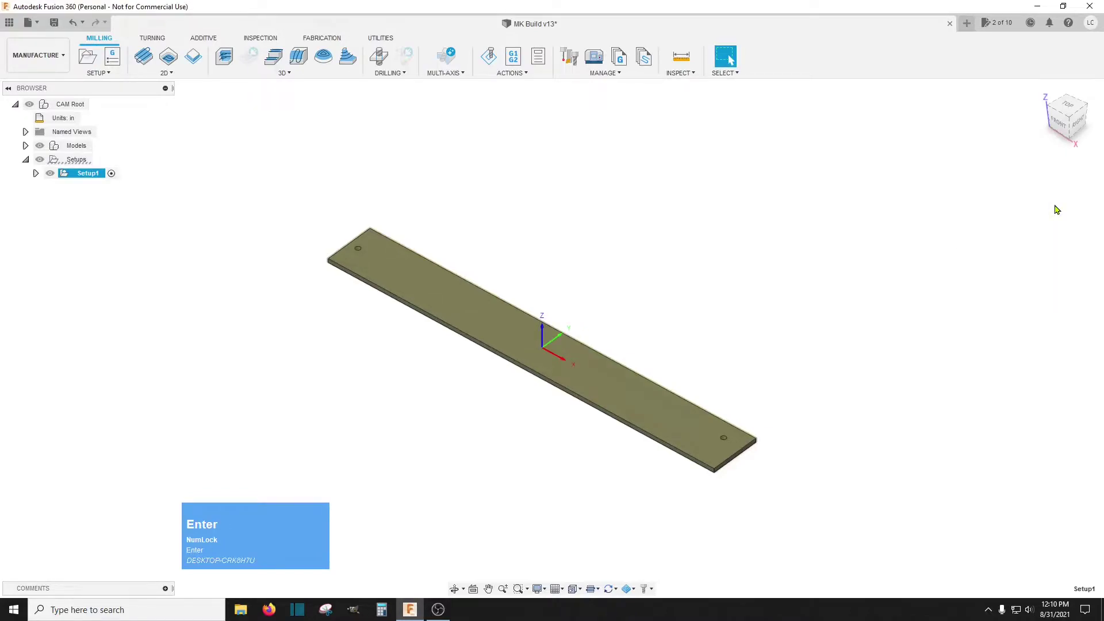
Reopen the fixture's setup for editing and set its WCS offset to 3
right_click(95, 179)
left_click(103, 184)
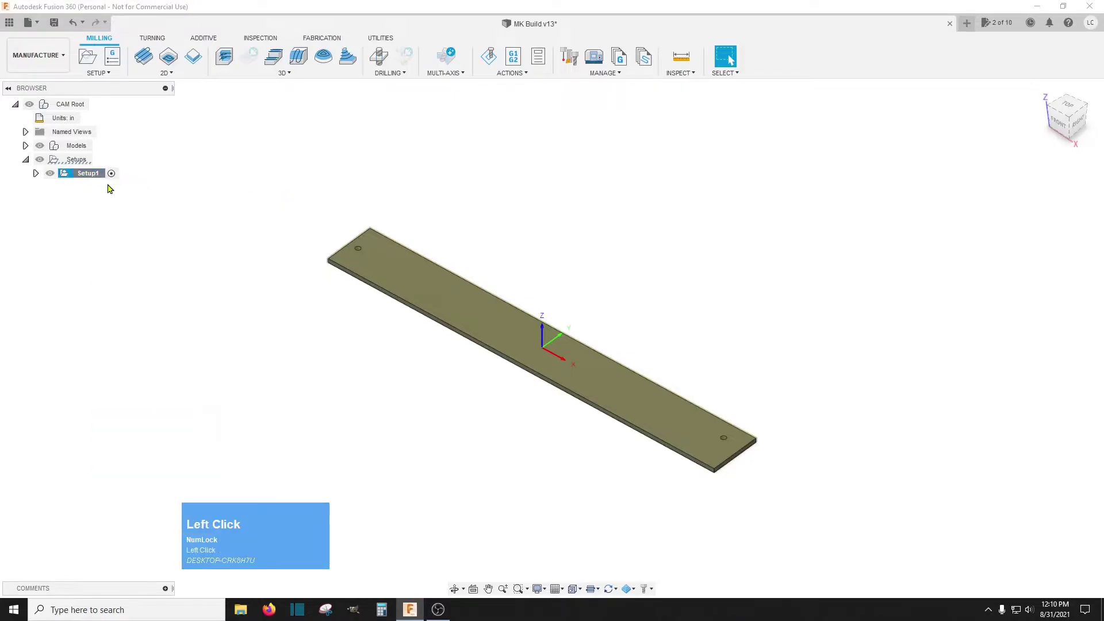
left_click(1000, 173)
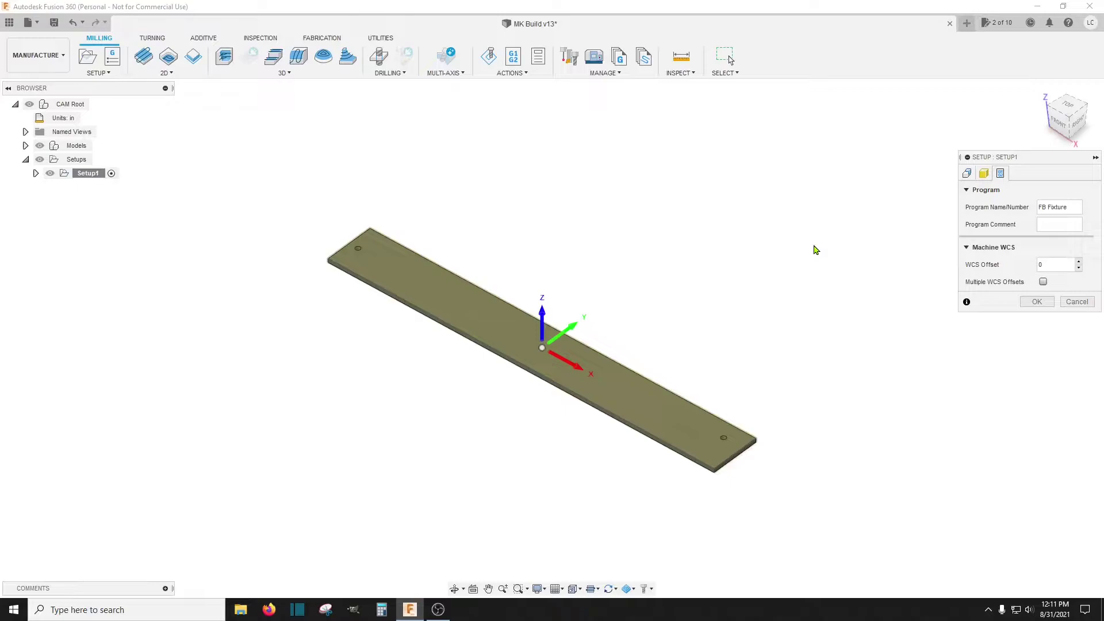
left_click(1065, 114)
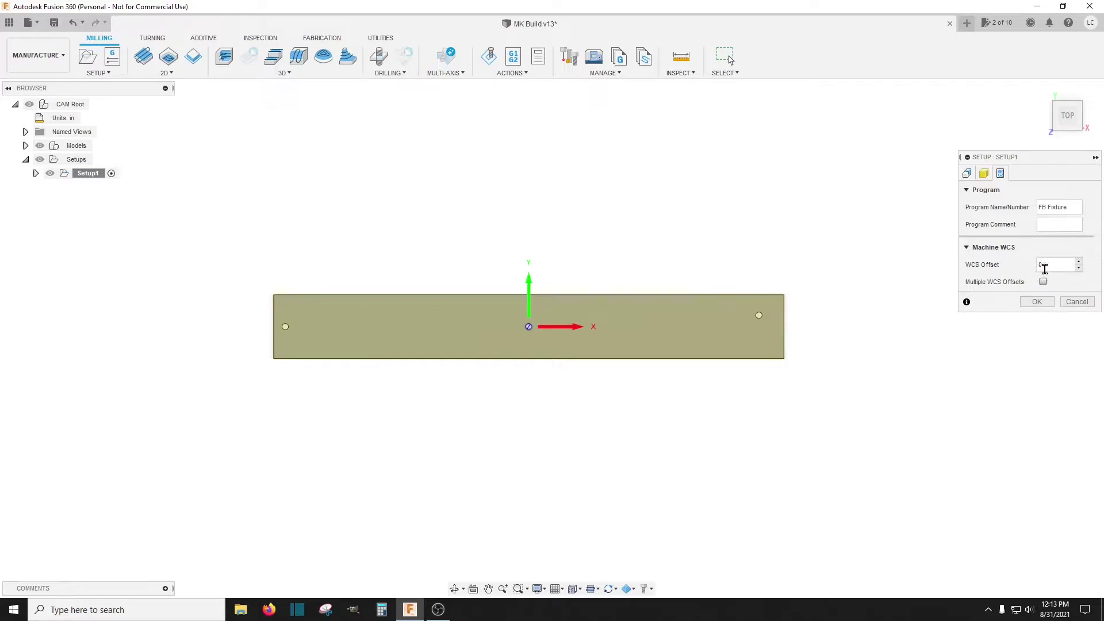
left_click(1079, 262)
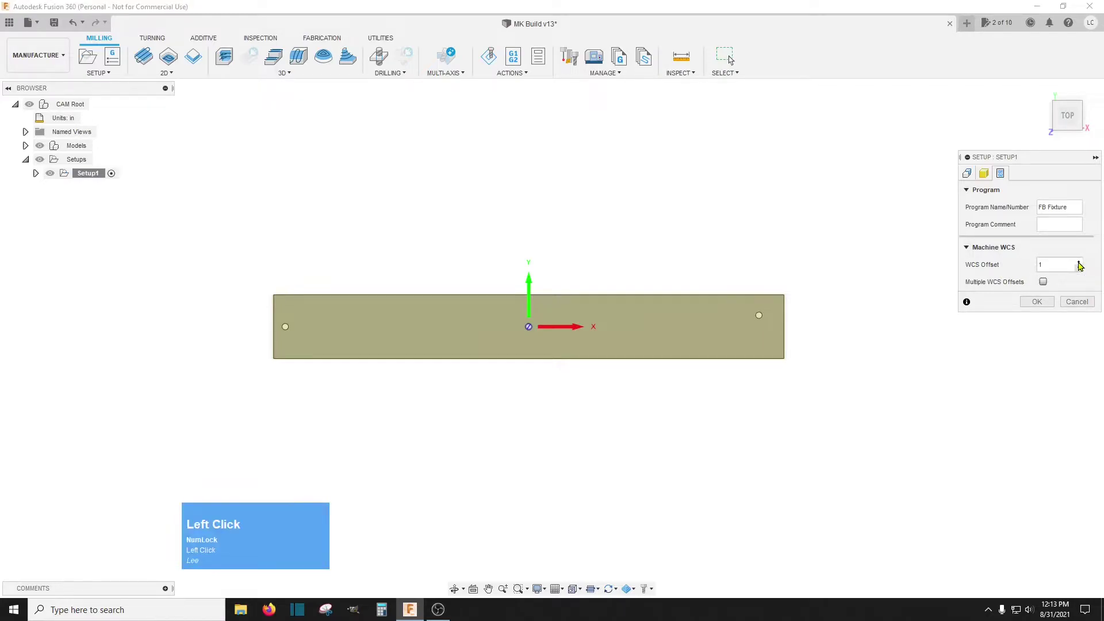
left_click(1079, 261)
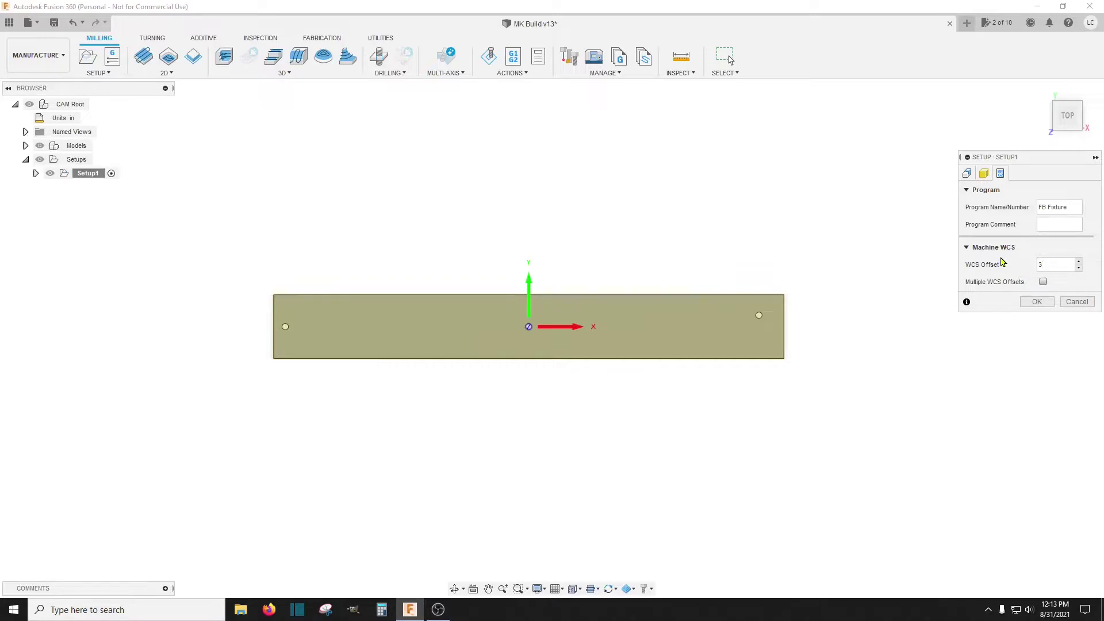
Set the setup's stock mode to Fixed size box and its round-up increment to 0 in
left_click(985, 174)
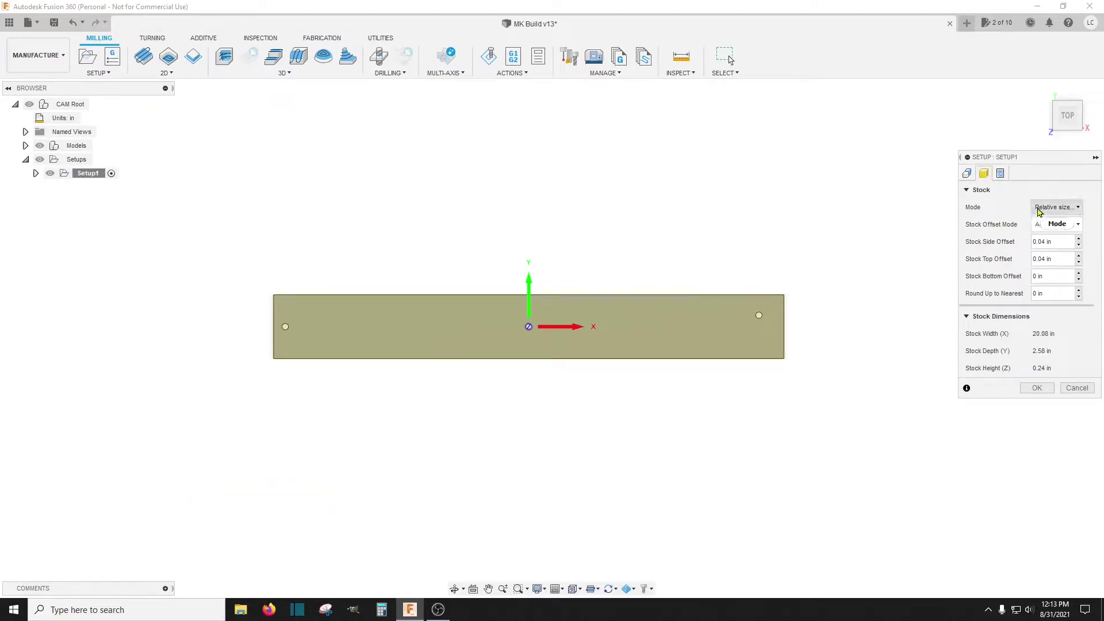
mouse_move(1041, 210)
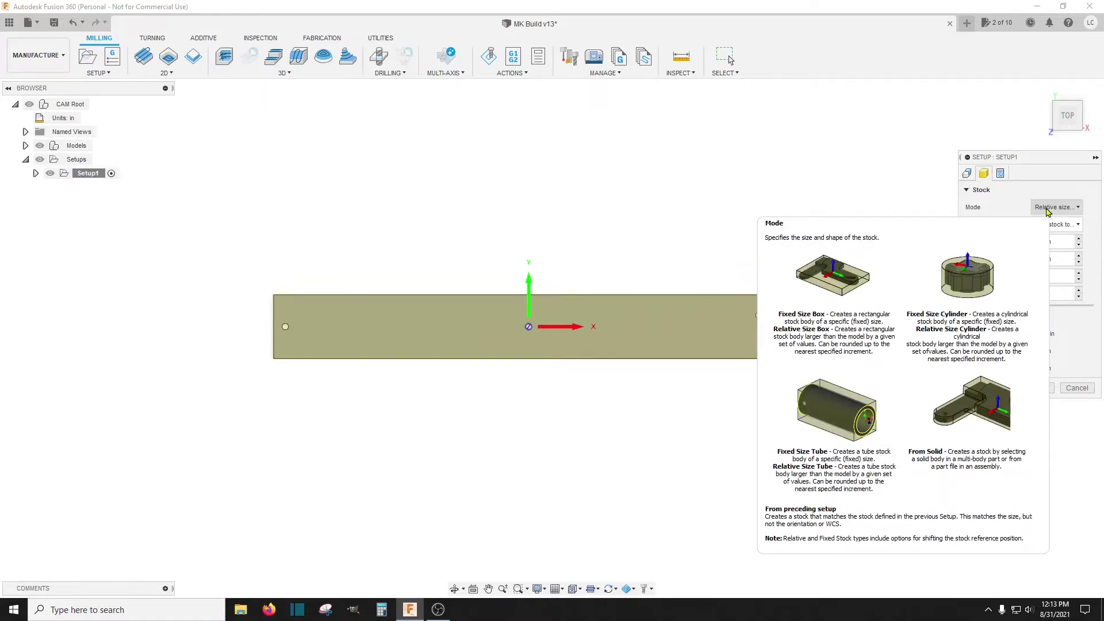
left_click(1053, 208)
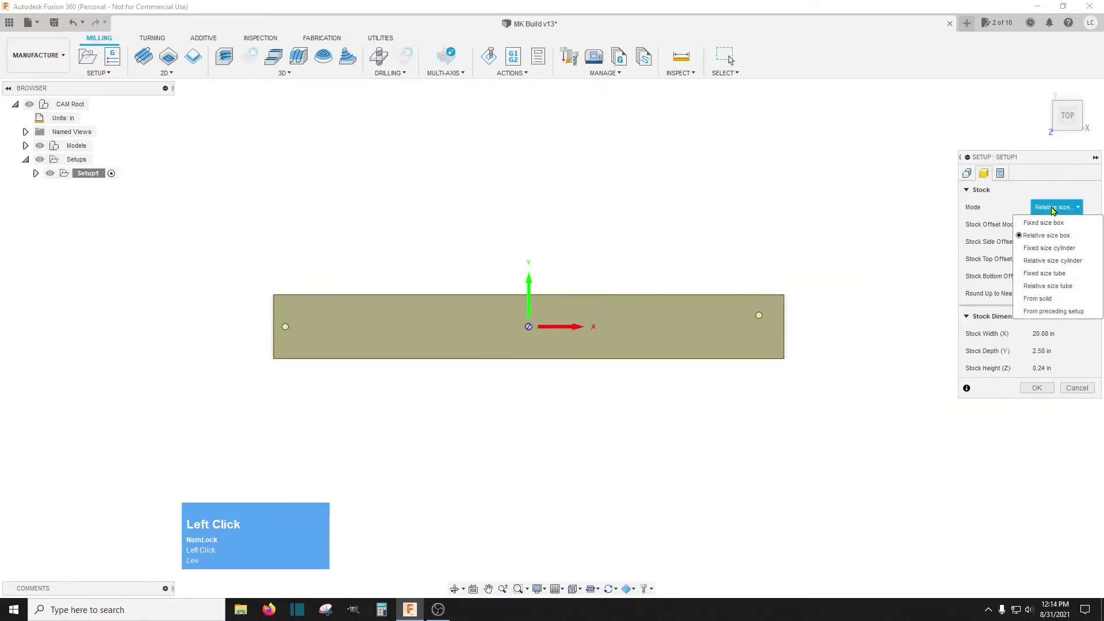
left_click(1047, 223)
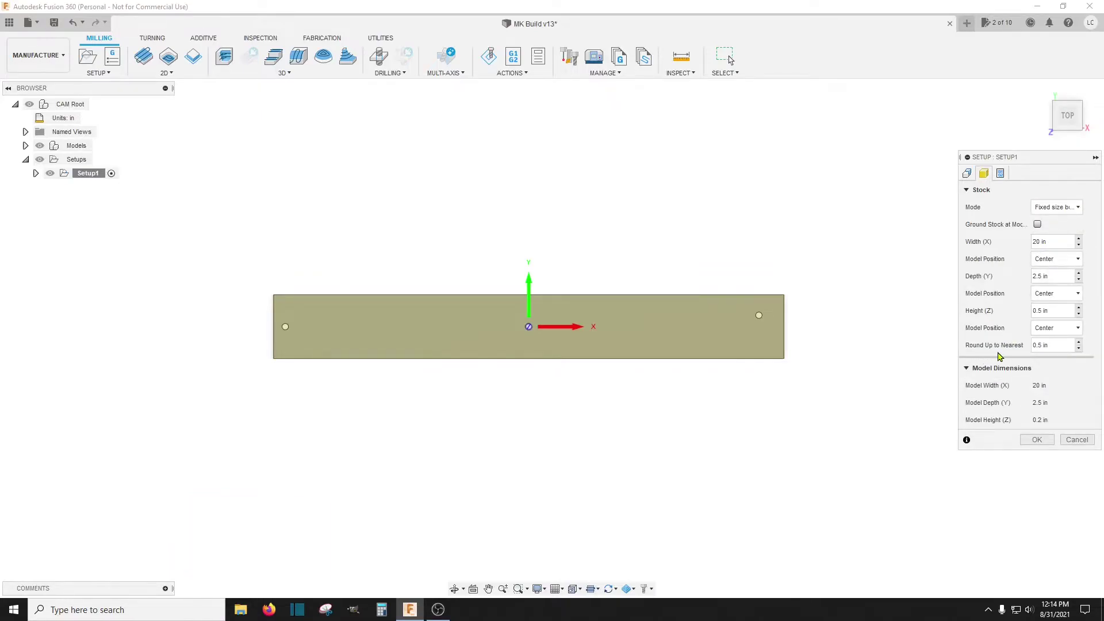
left_click(1041, 345)
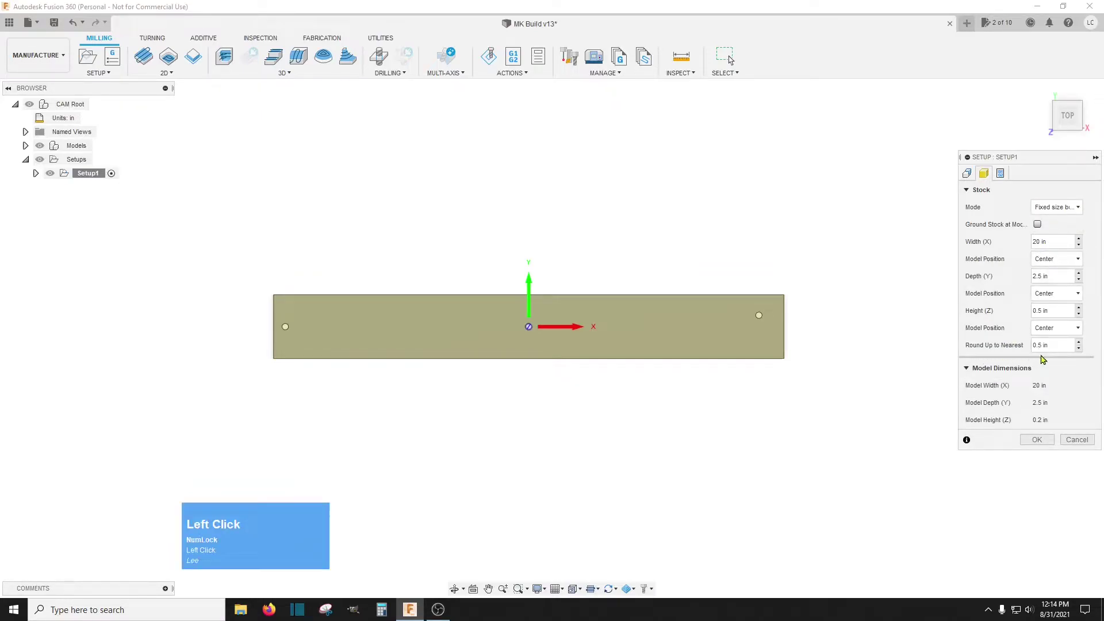
key("BackSpace")
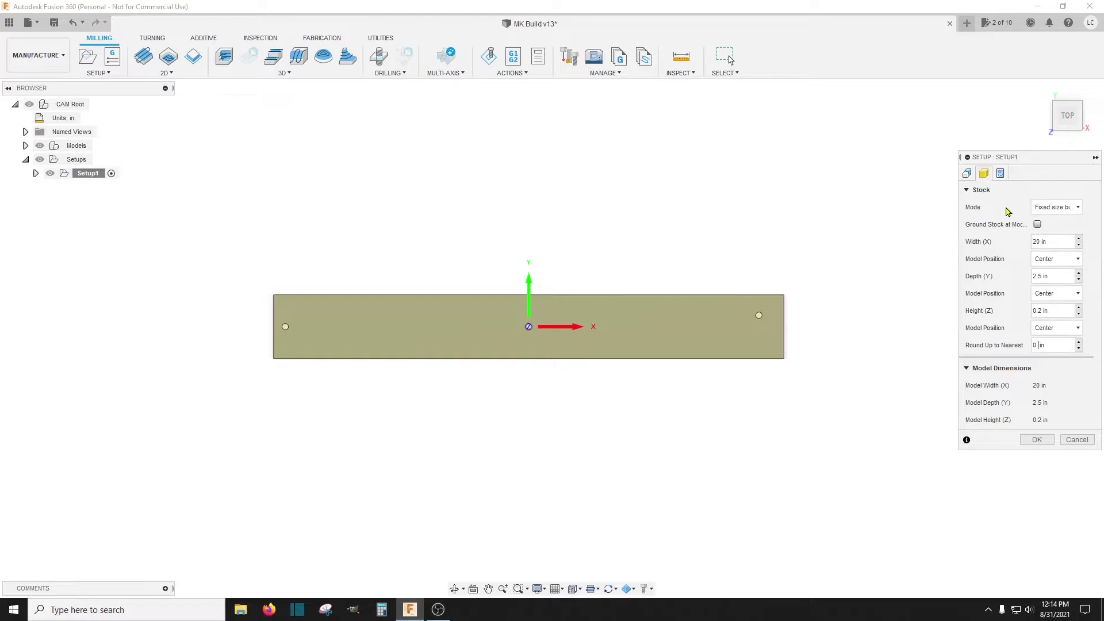
Change the work coordinate system orientation to Select Z axis/plane & X axis
left_click(969, 175)
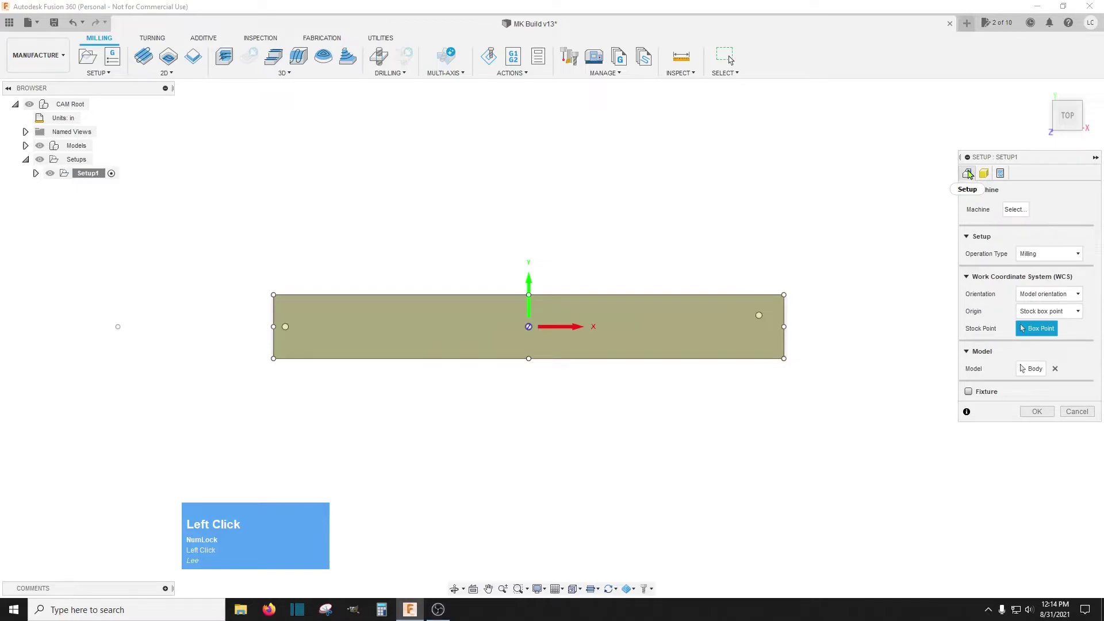
left_click_drag(1063, 119, 680, 353)
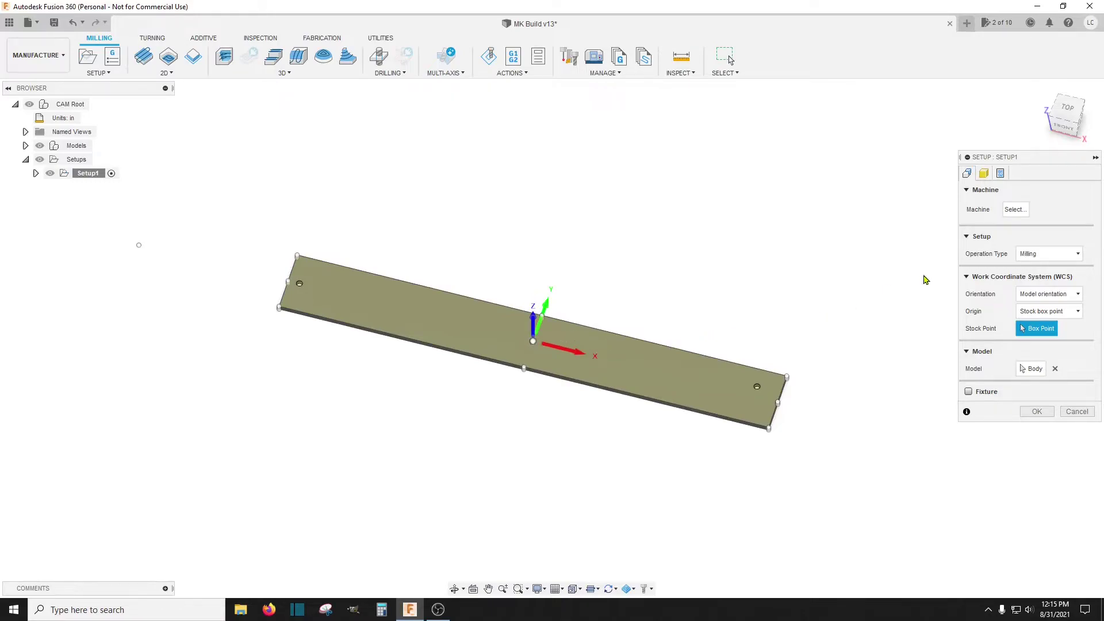
left_click_drag(1069, 119, 1071, 111)
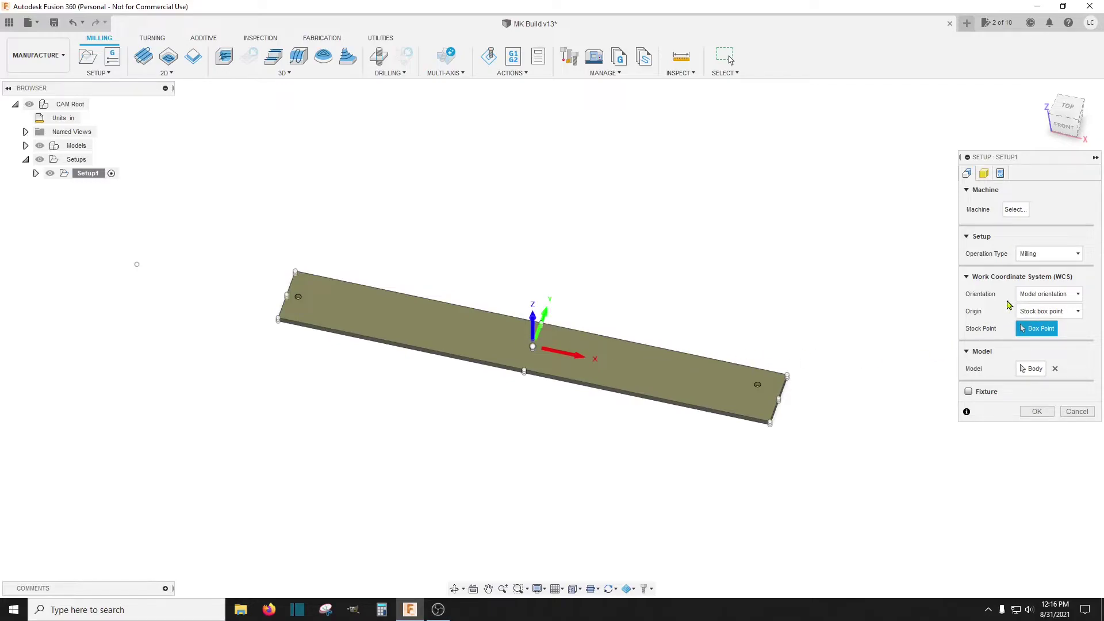
left_click(1032, 296)
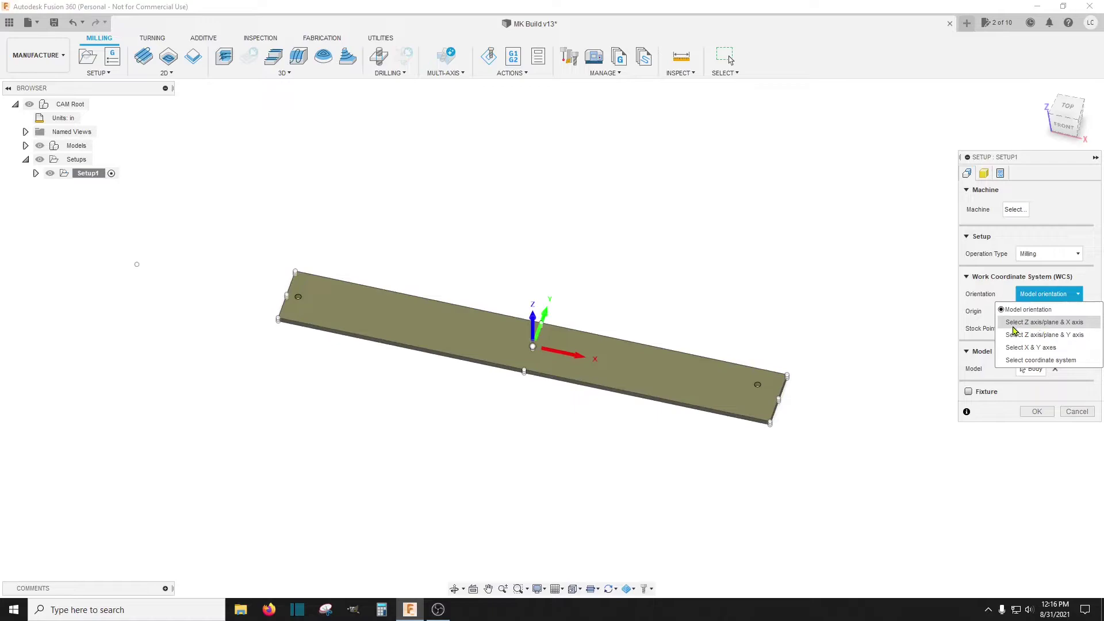
left_click(1054, 323)
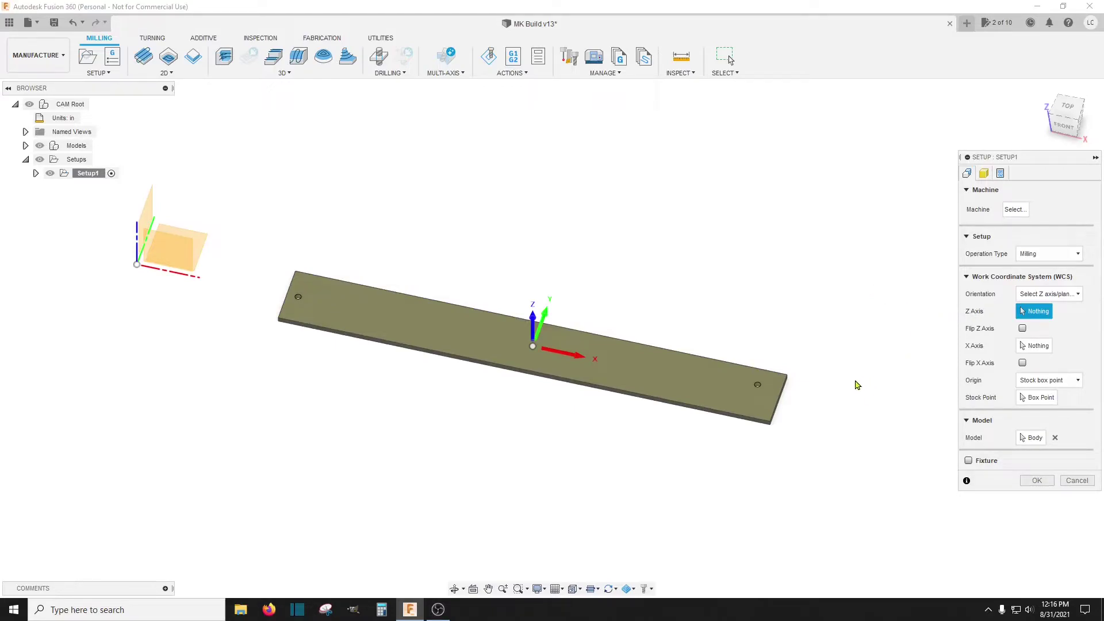
Try the fixture's long front edge as the Z axis, and clear that selection
scroll(771, 456, "up", 2)
scroll(782, 420, "up", 4)
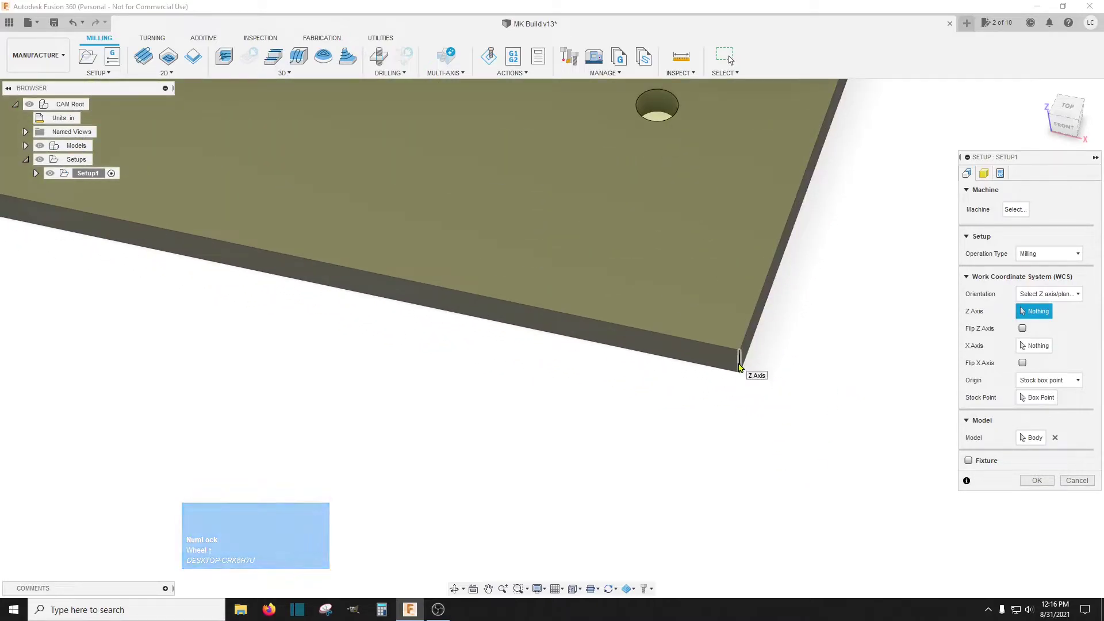
scroll(742, 368, "down", 2)
scroll(742, 368, "down", 3)
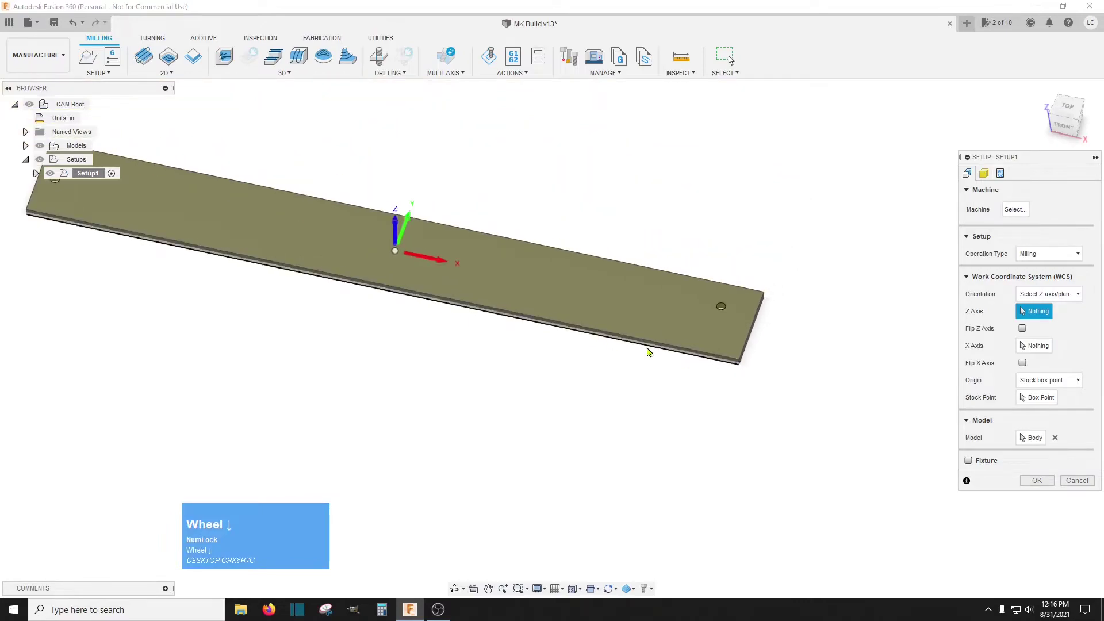
scroll(454, 328, "up", 2)
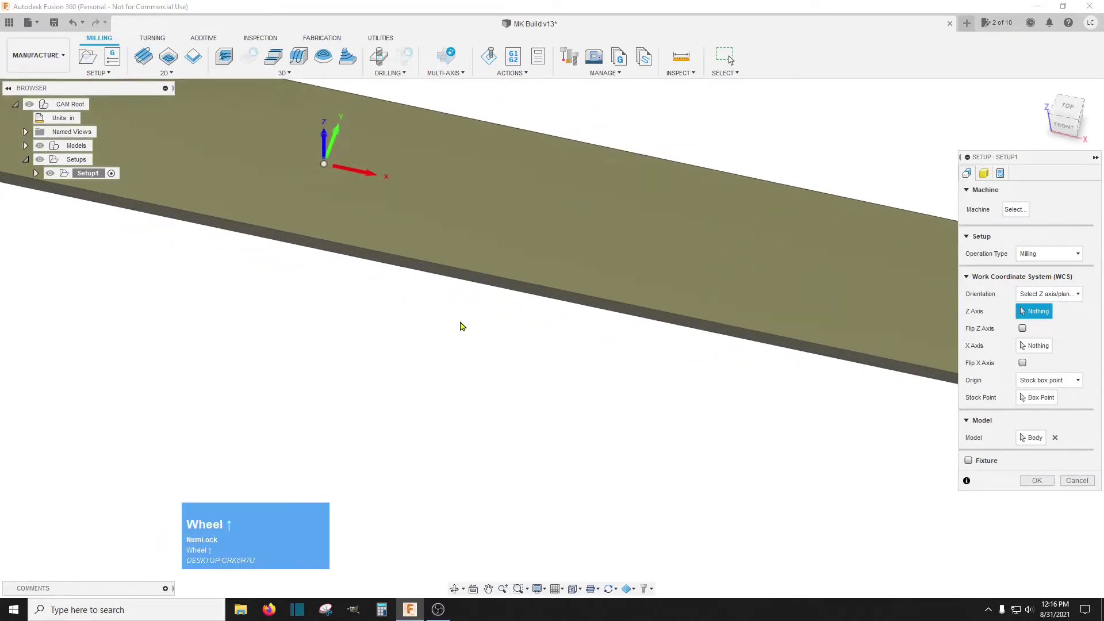
left_click(468, 275)
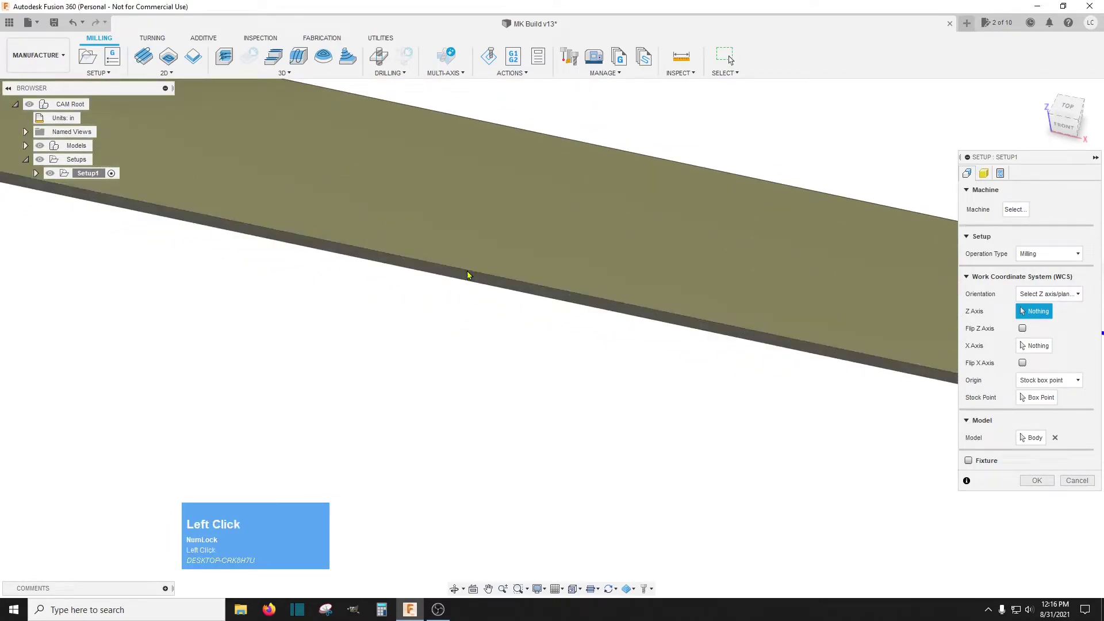
scroll(517, 341, "down", 3)
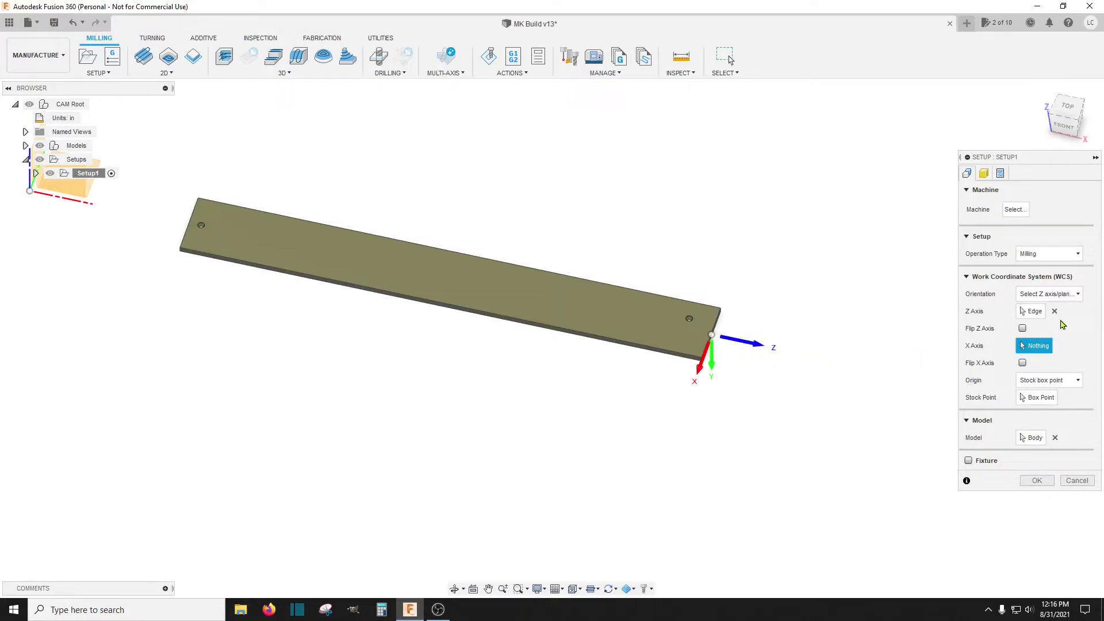
left_click(1055, 311)
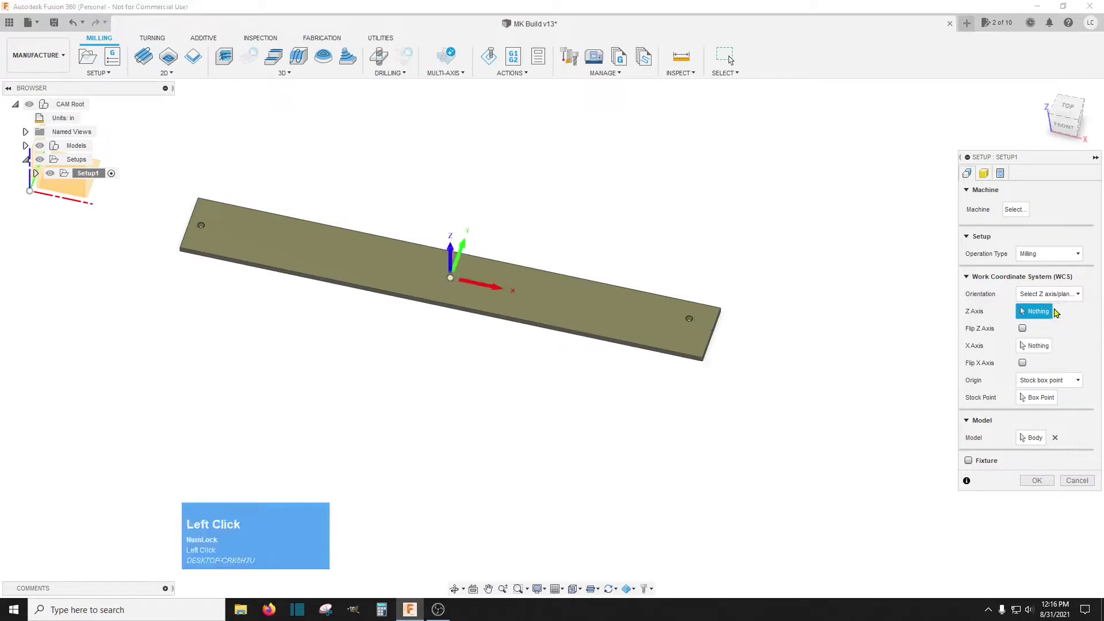
Try the fixture's long front side face as the Z axis with its direction flipped, and clear that face selection
scroll(414, 353, "up", 6)
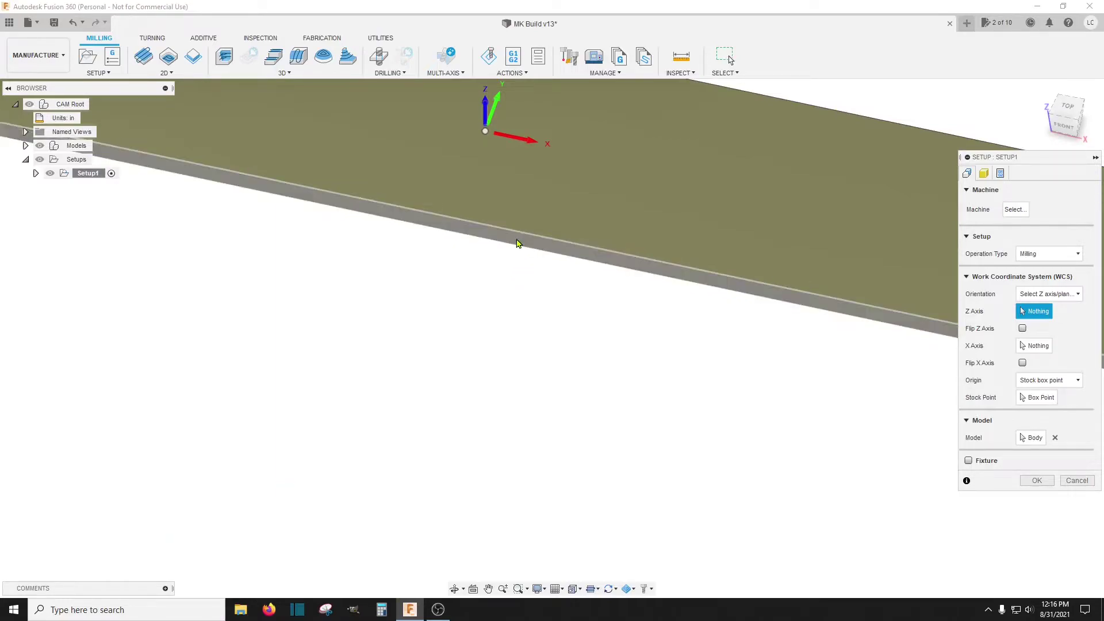
left_click(517, 243)
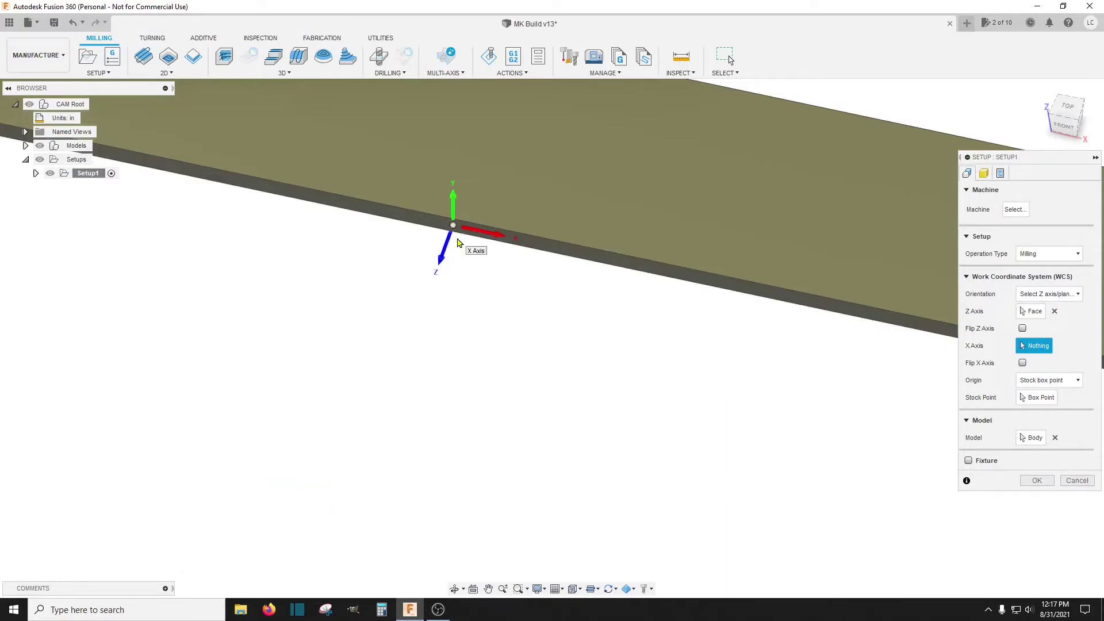
scroll(507, 355, "down", 1)
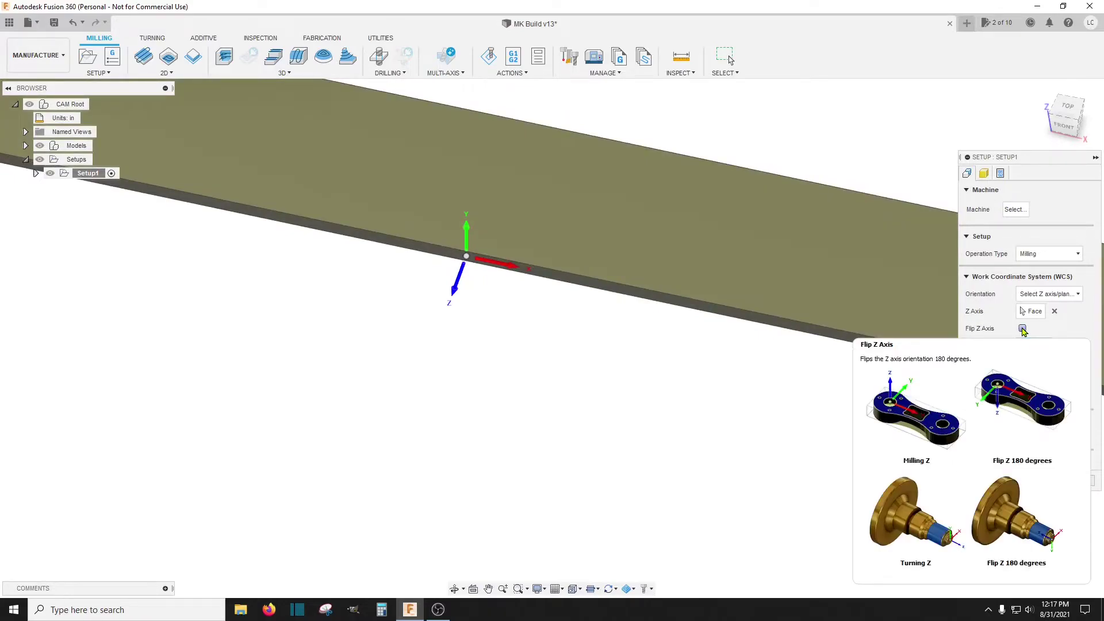
left_click(1023, 329)
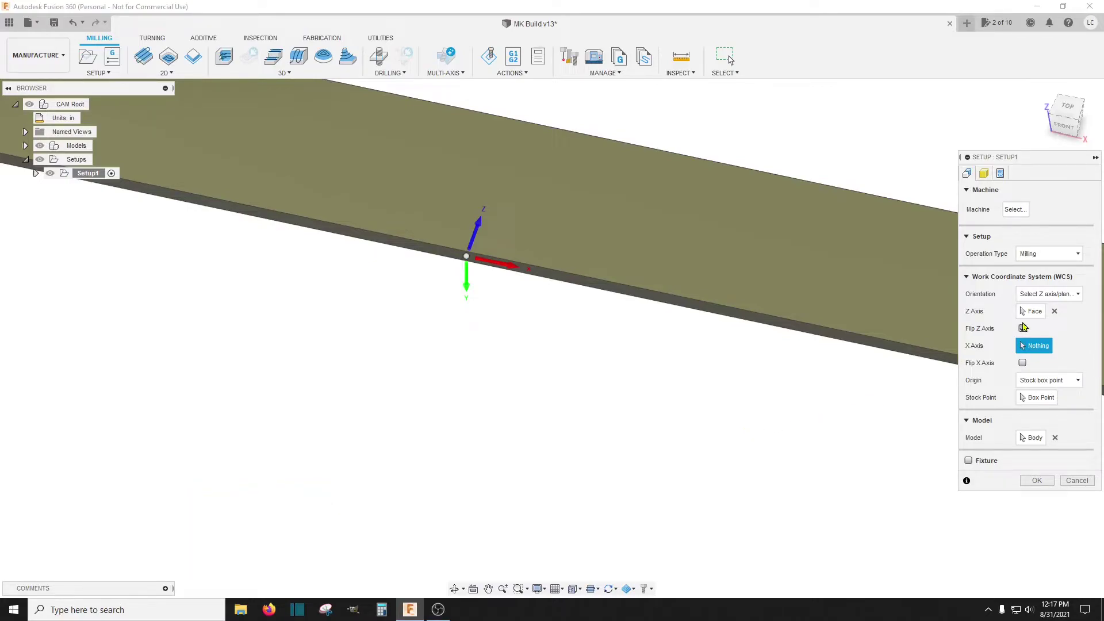
left_click(1055, 311)
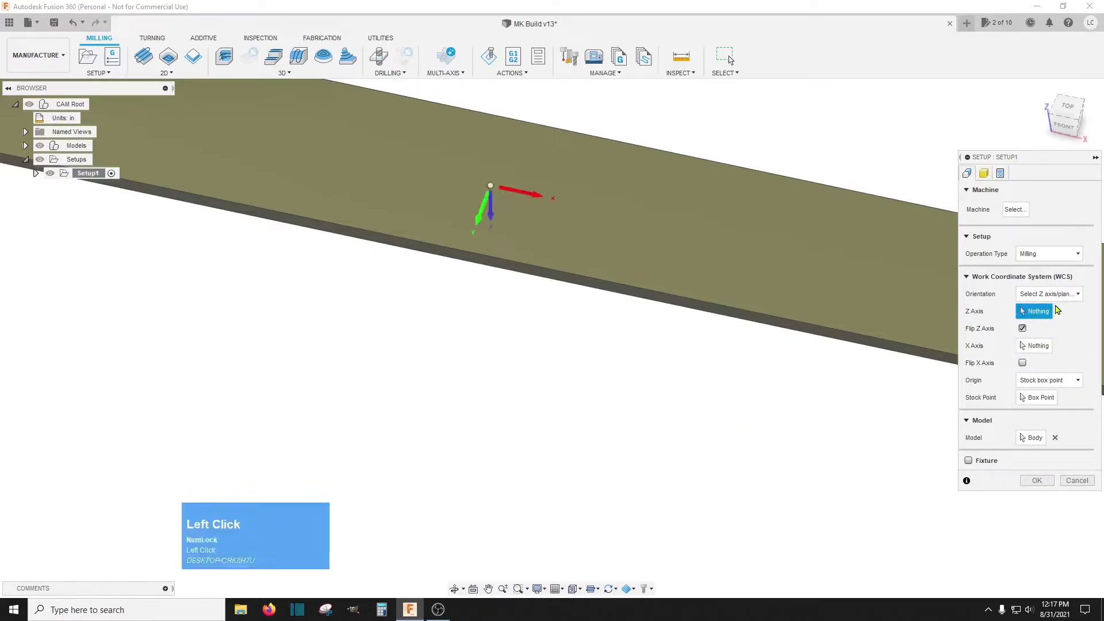
Try the Model orientation option with a stock box point at the fixture's centre, and return to Select Z axis/plane & X axis
left_click(1050, 296)
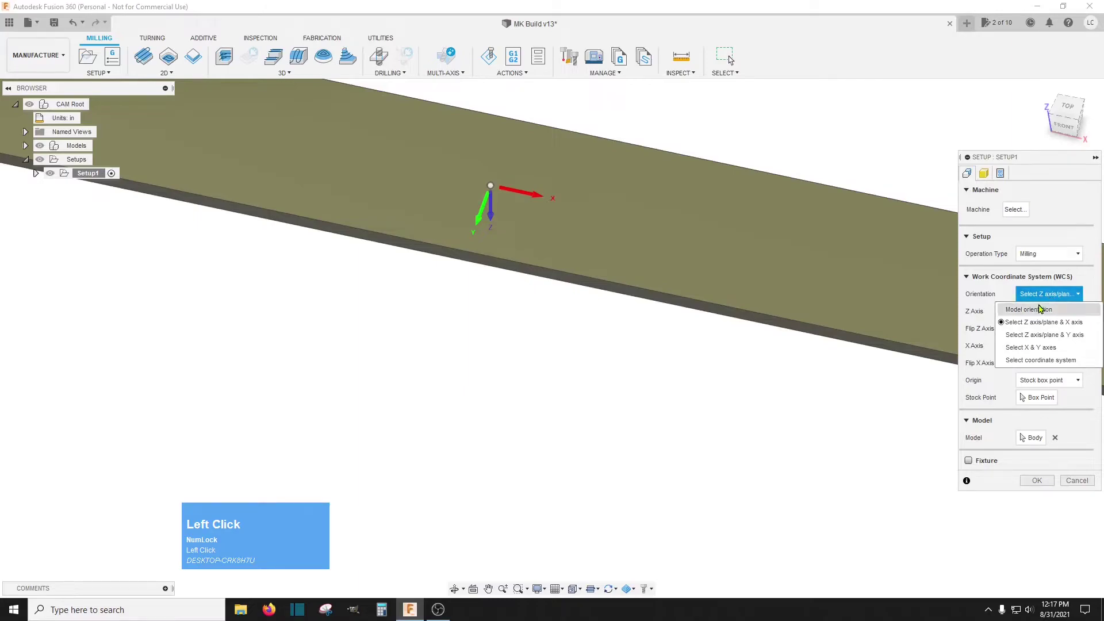
left_click(1039, 310)
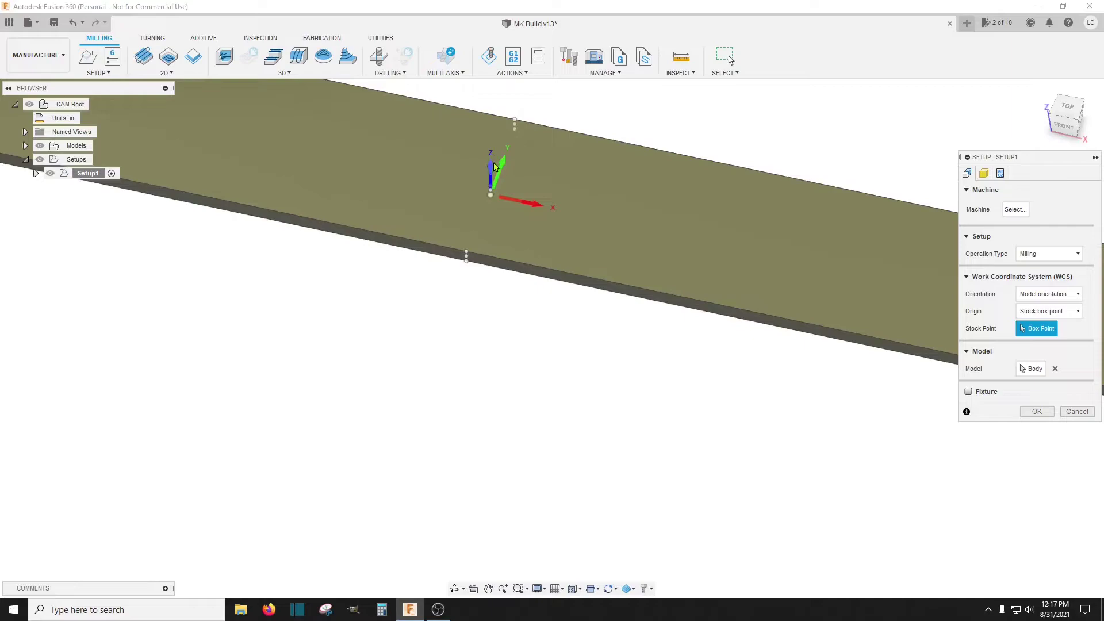
scroll(522, 402, "down", 1)
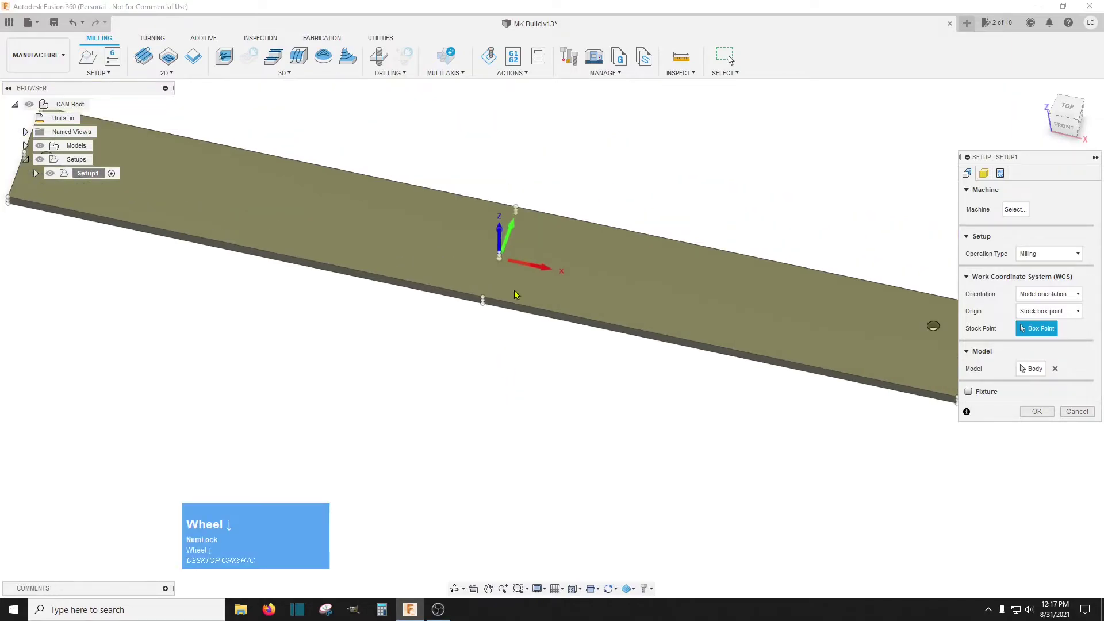
scroll(493, 357, "up", 3)
scroll(493, 357, "up", 1)
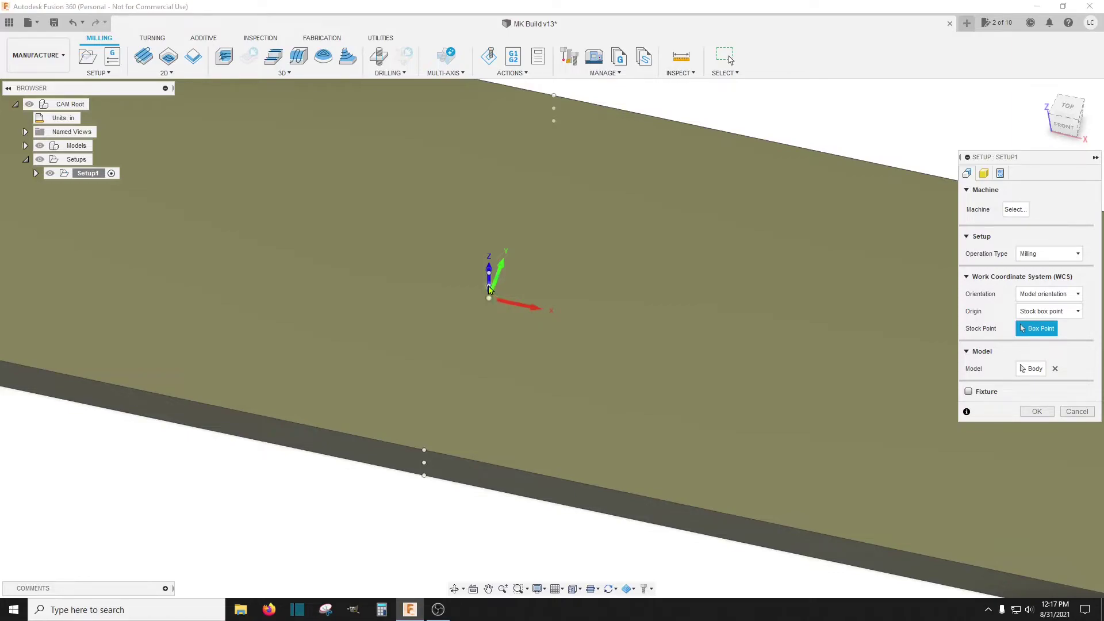
scroll(490, 289, "up", 1)
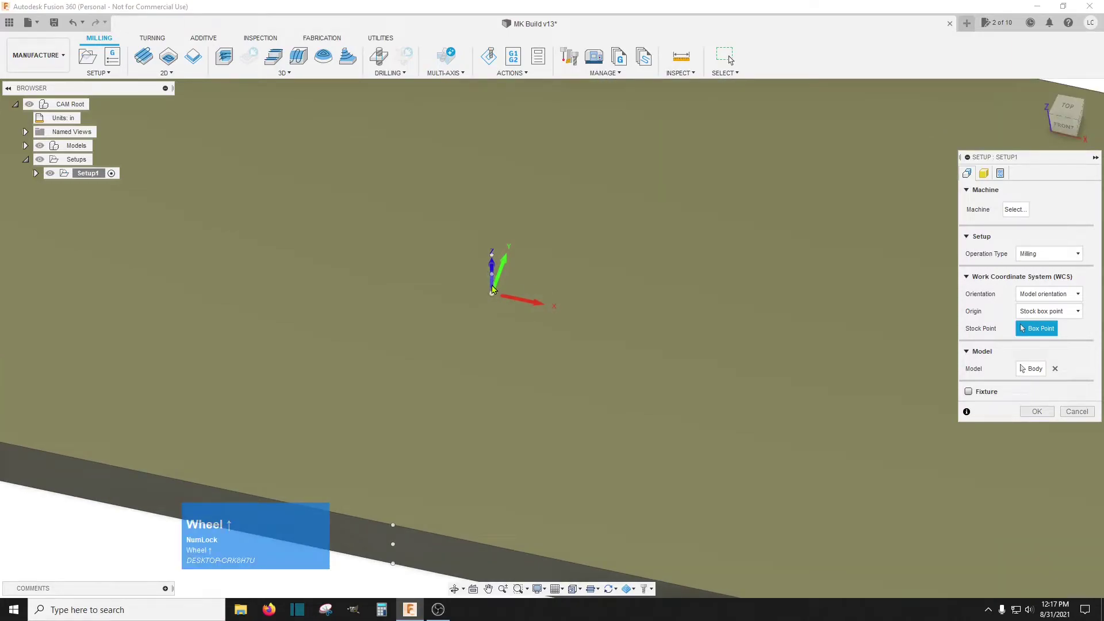
left_click(491, 287)
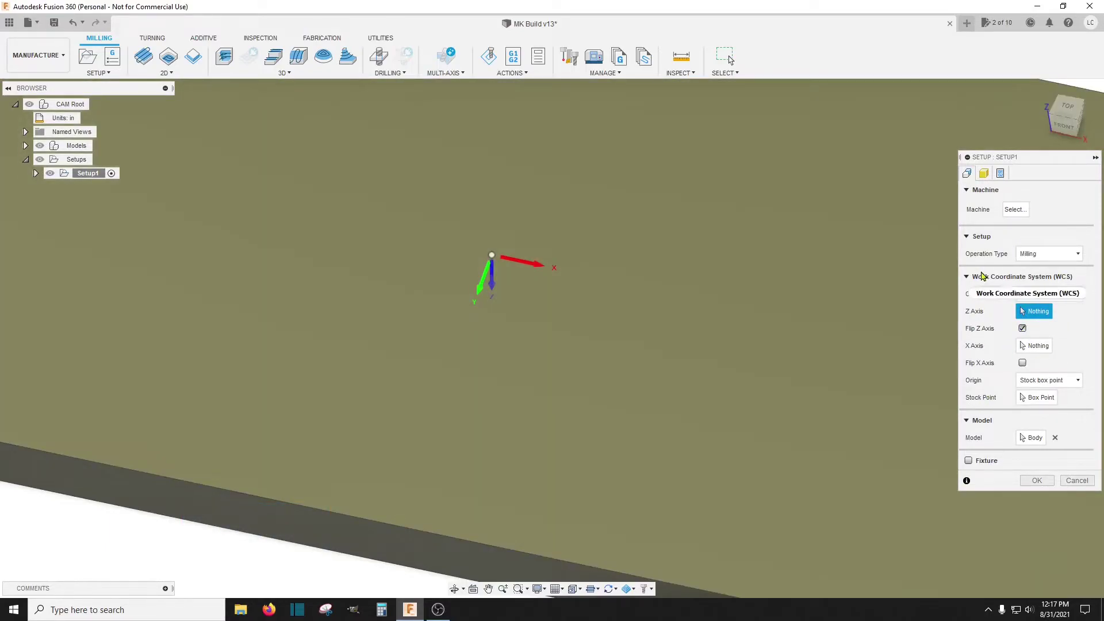
Turn off the Z axis flip and assign the fixture's top face as the Z axis
scroll(972, 275, "down", 1)
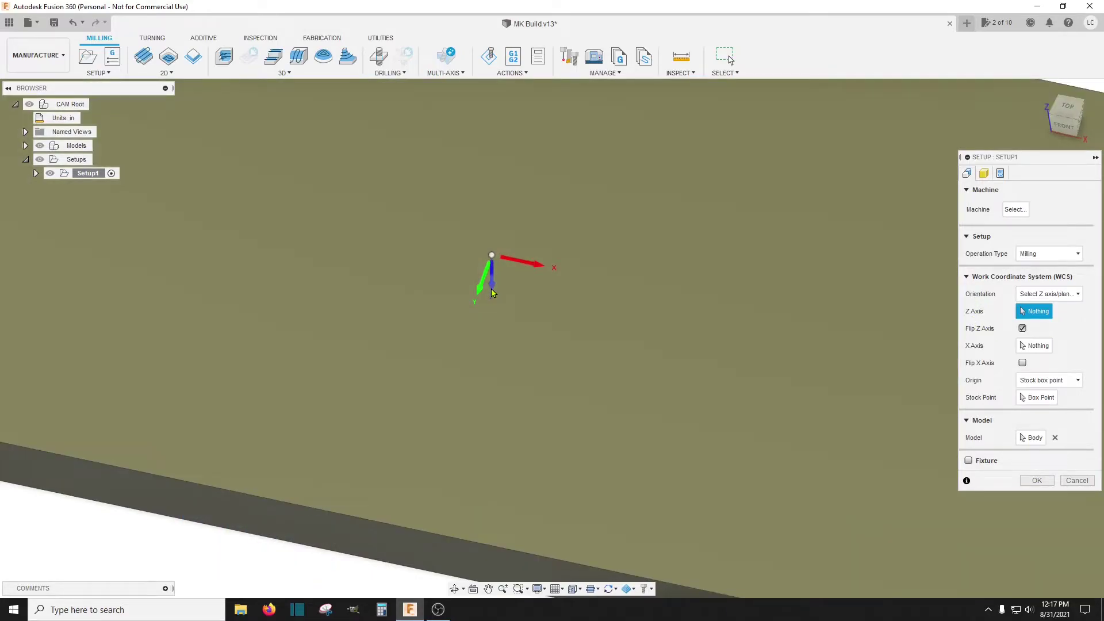
left_click(492, 294)
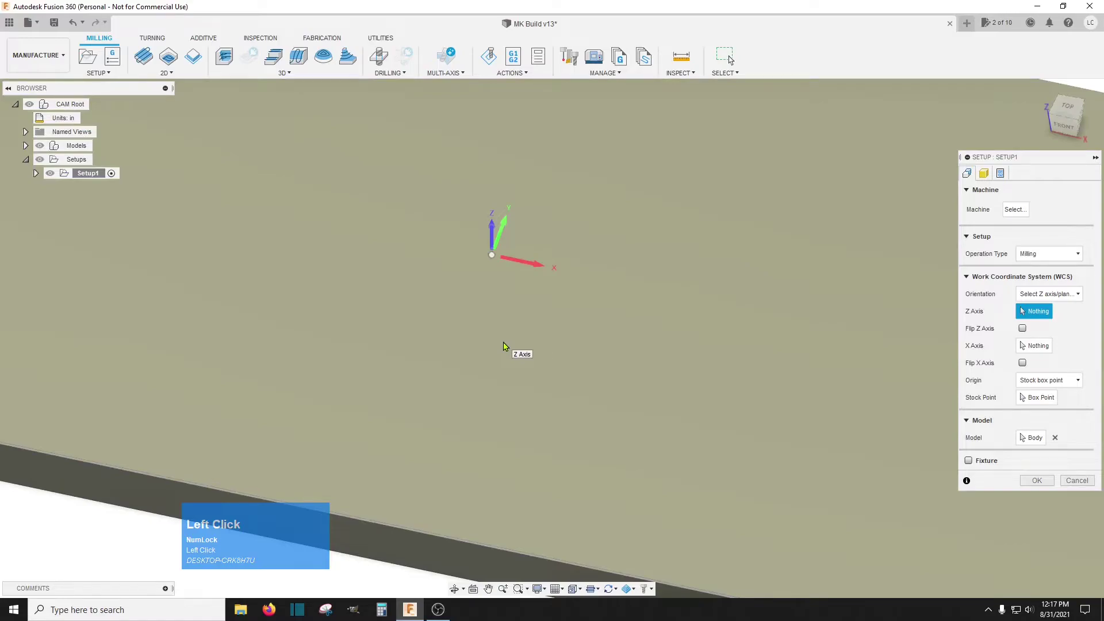
left_click(490, 249)
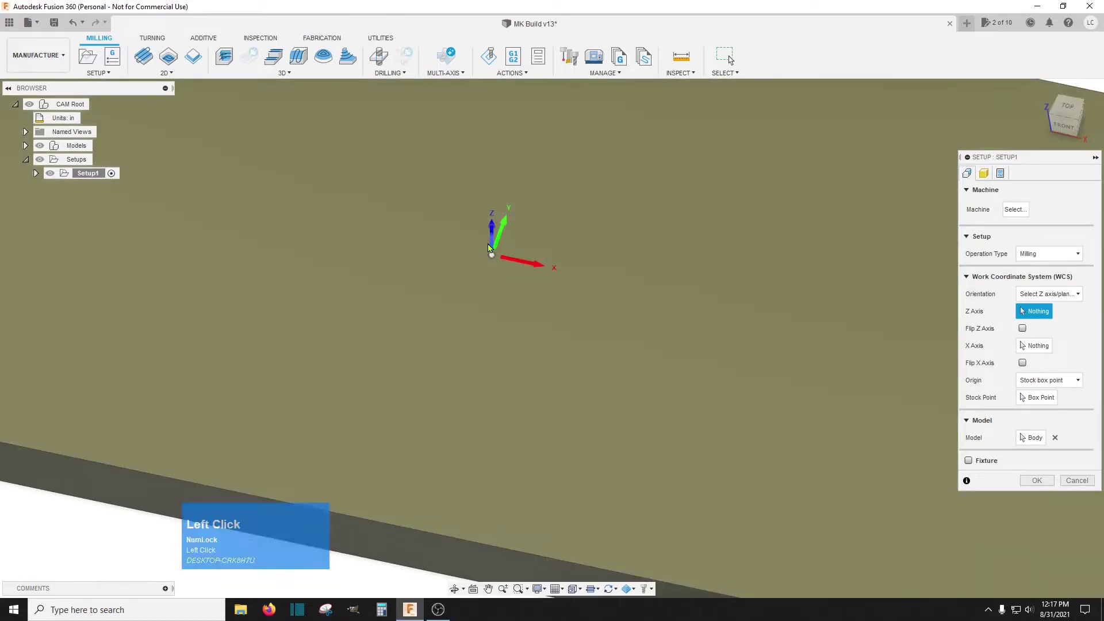
scroll(454, 249, "down", 5)
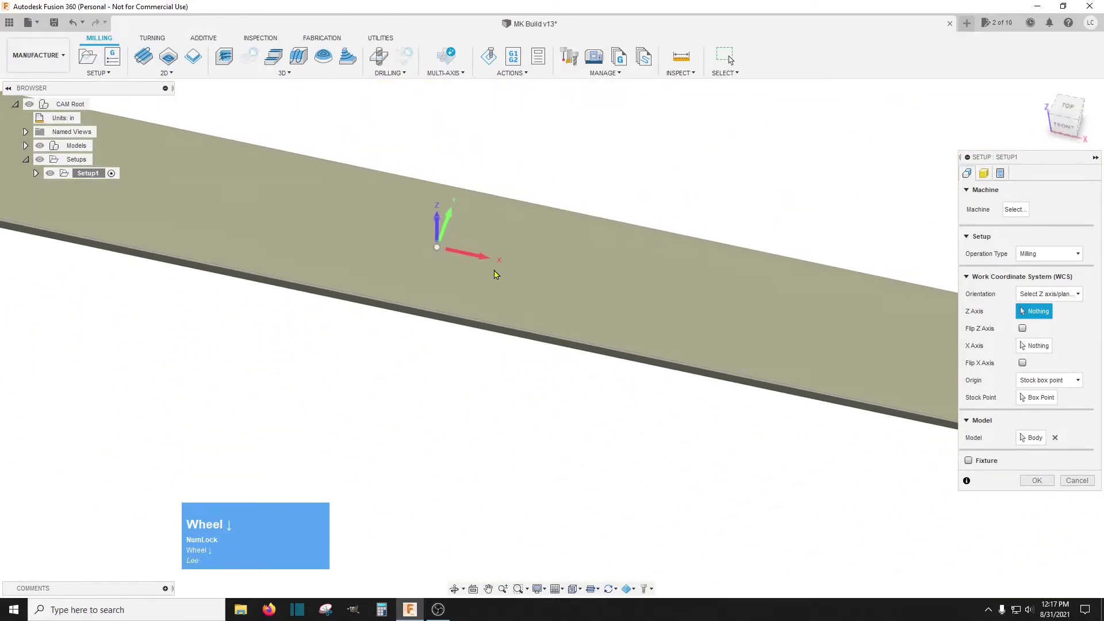
left_click(545, 280)
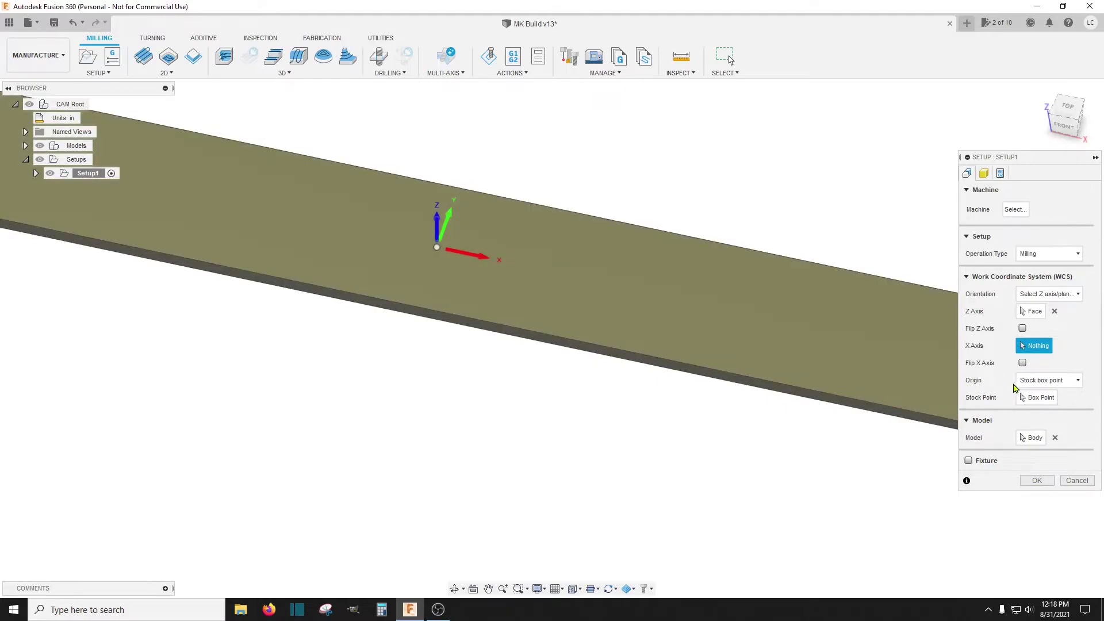
Keep Stock box point as the origin and place it at the top edge midpoint of the fixture's left end
left_click(1032, 384)
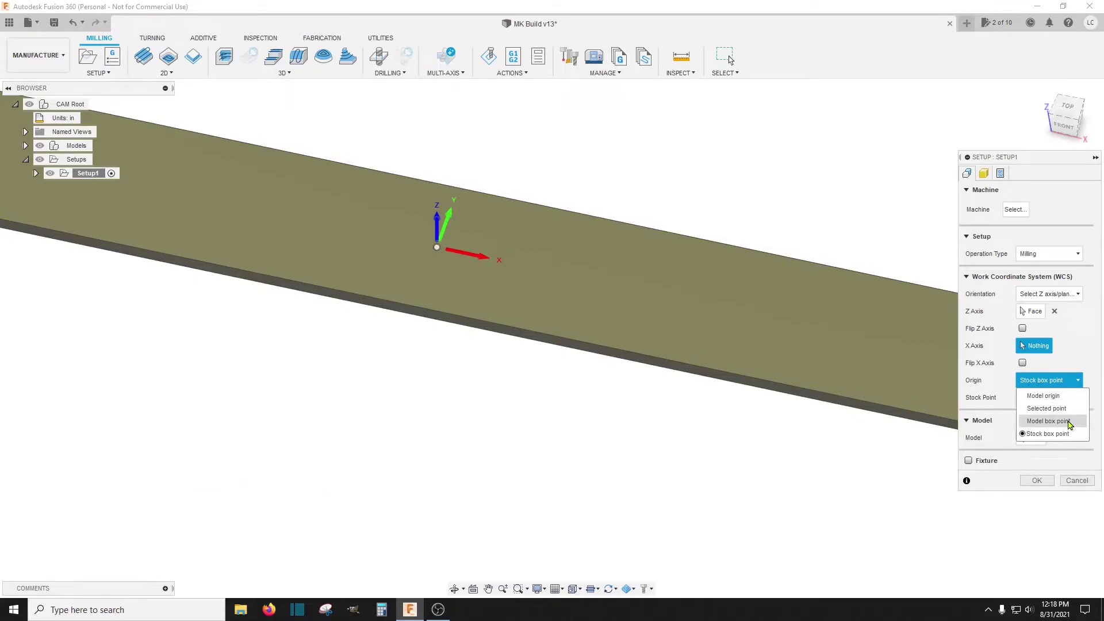
left_click(1033, 435)
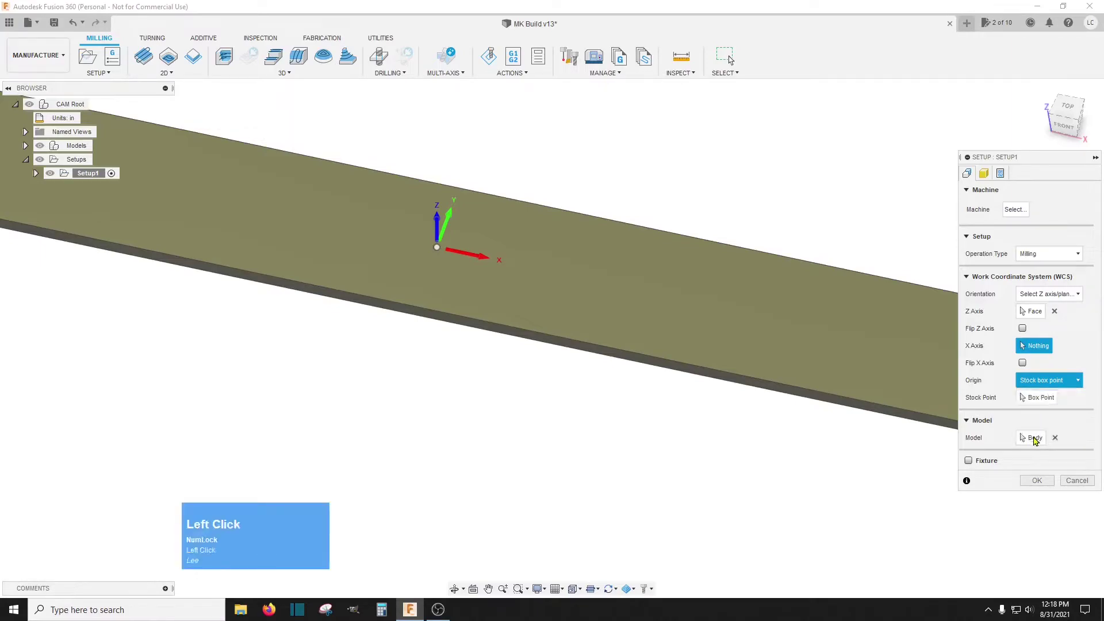
scroll(1070, 388, "down", 1)
scroll(707, 291, "down", 3)
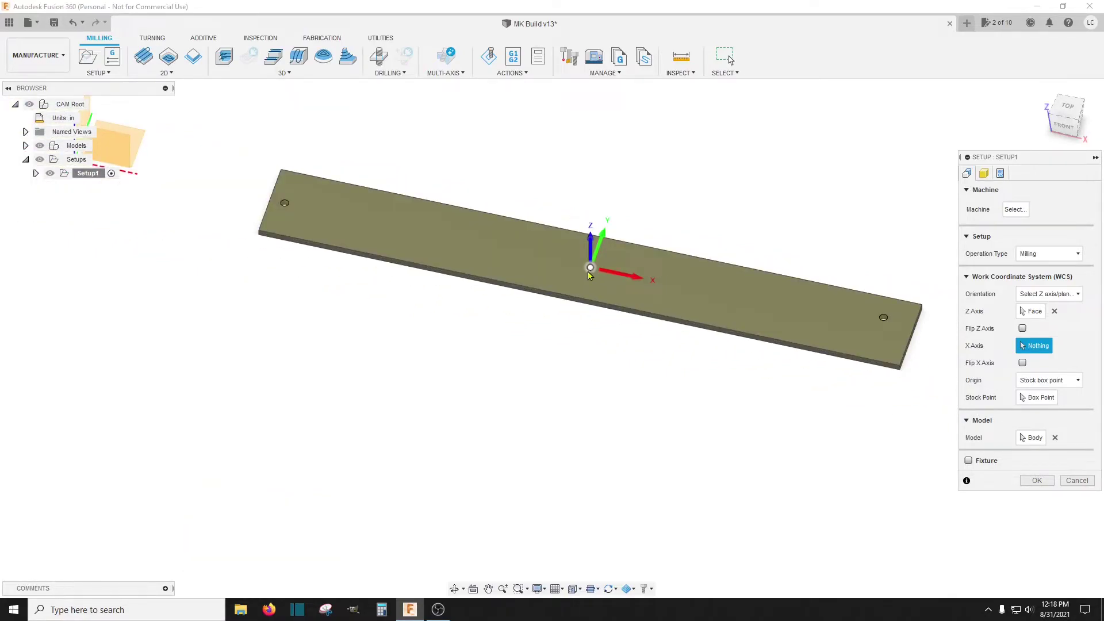
mouse_move(1064, 128)
left_mouse_down()
mouse_move(1086, 114)
mouse_move(1070, 118)
left_mouse_up()
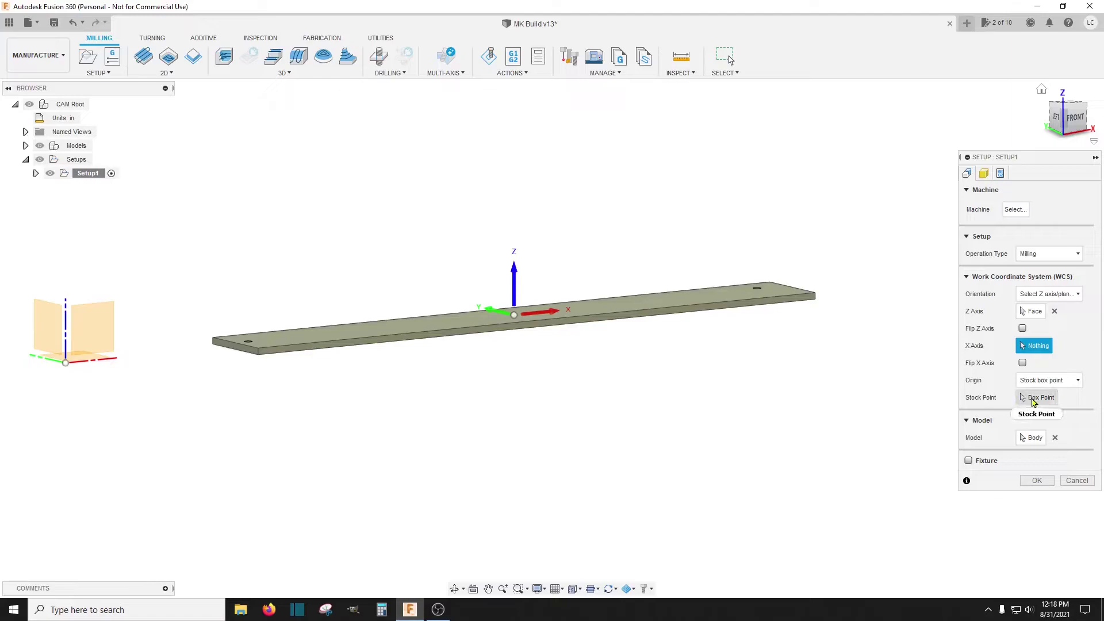
left_click(1033, 399)
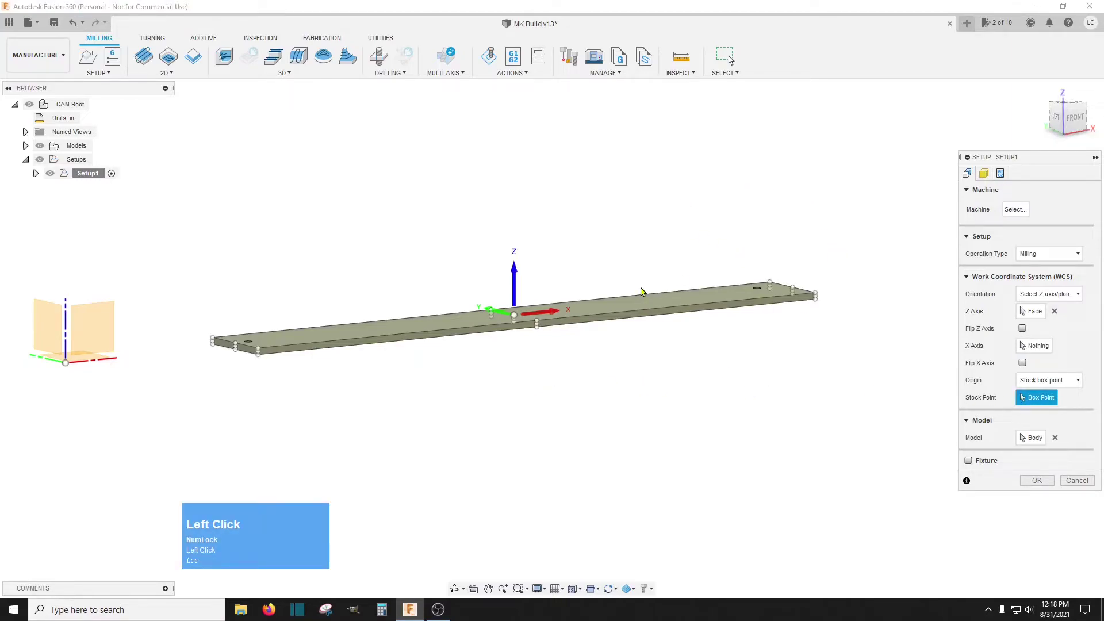
scroll(249, 323, "up", 4)
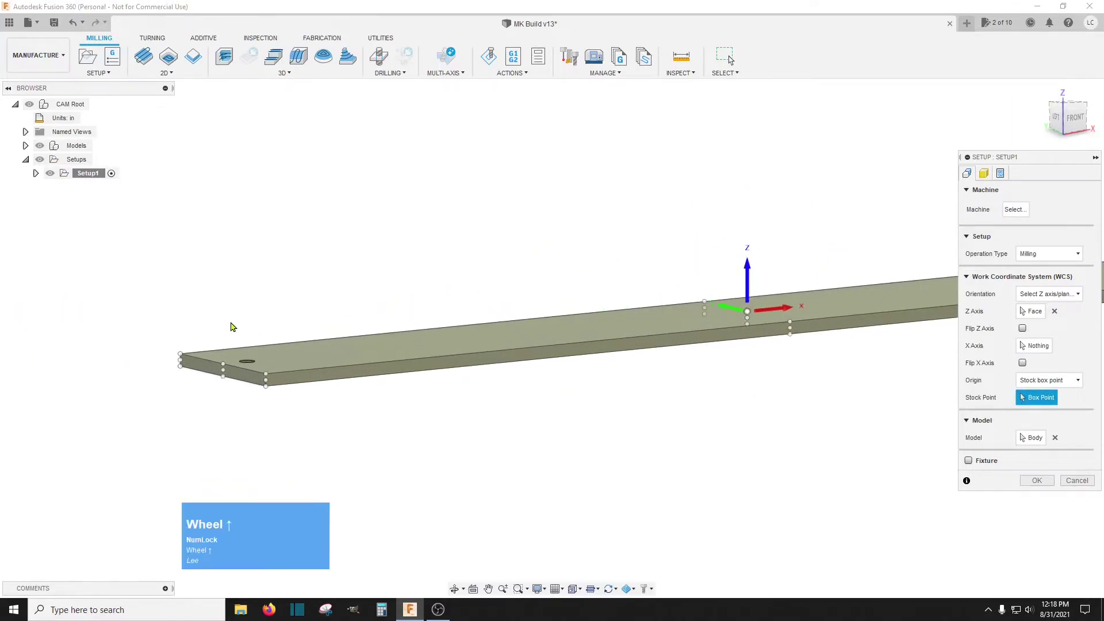
scroll(203, 343, "up", 4)
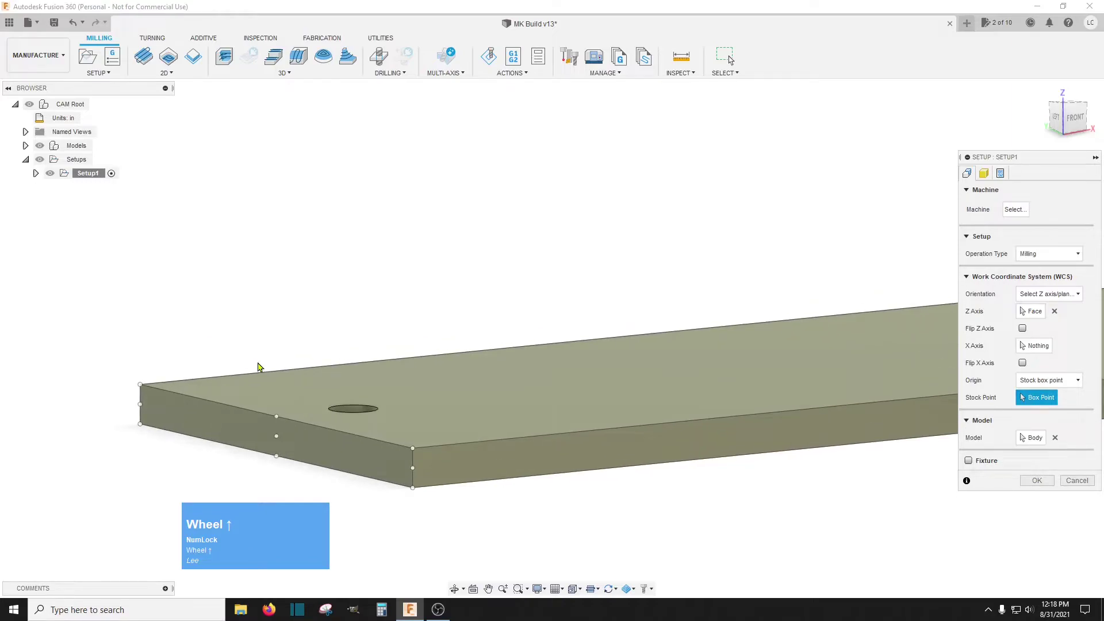
left_click(277, 418)
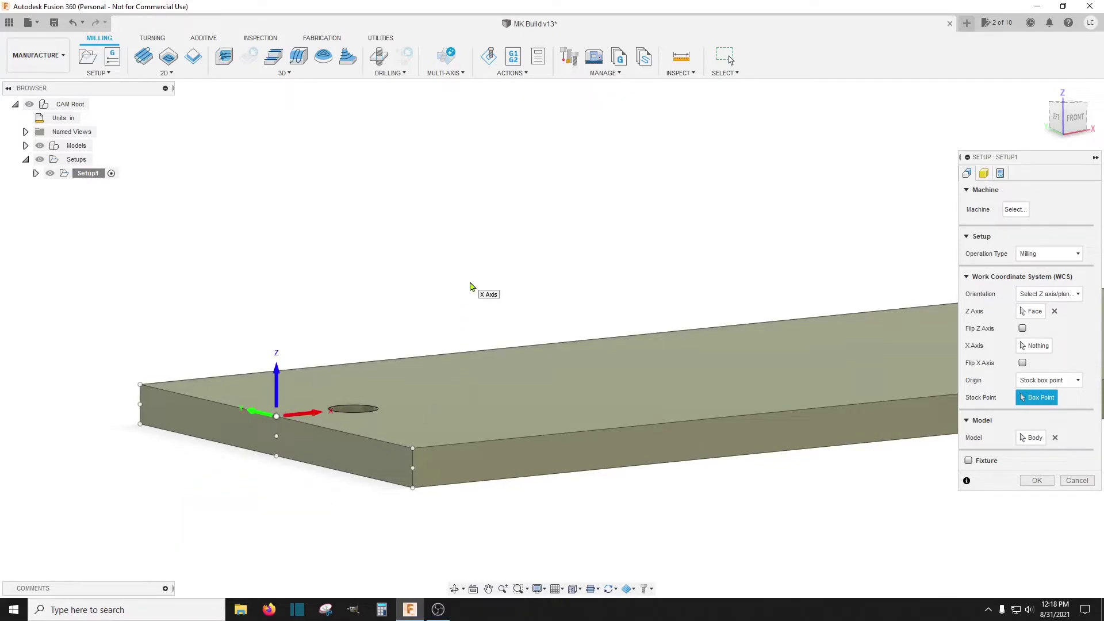
Try the bottom edge midpoint of the fixture's left end as the stock point
scroll(471, 286, "down", 1)
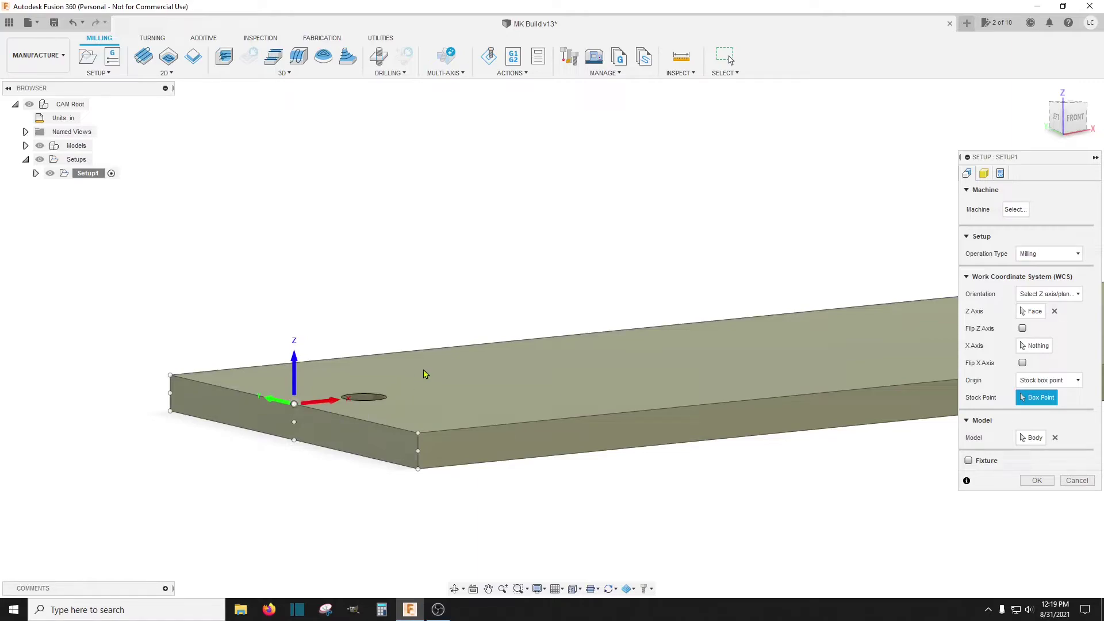
scroll(418, 318, "down", 1)
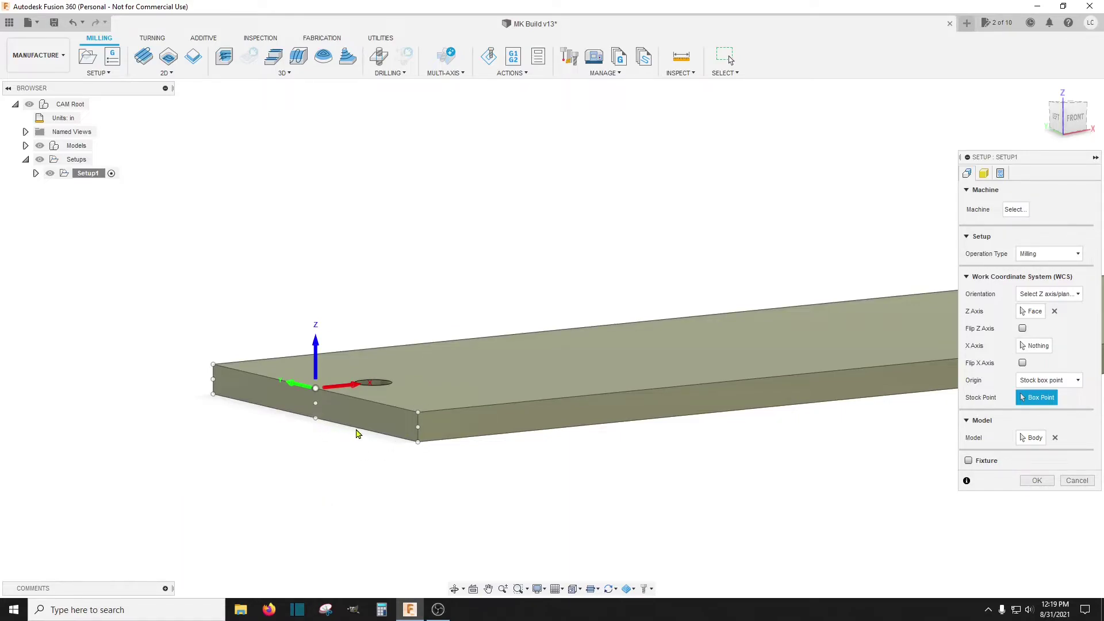
left_click(315, 419)
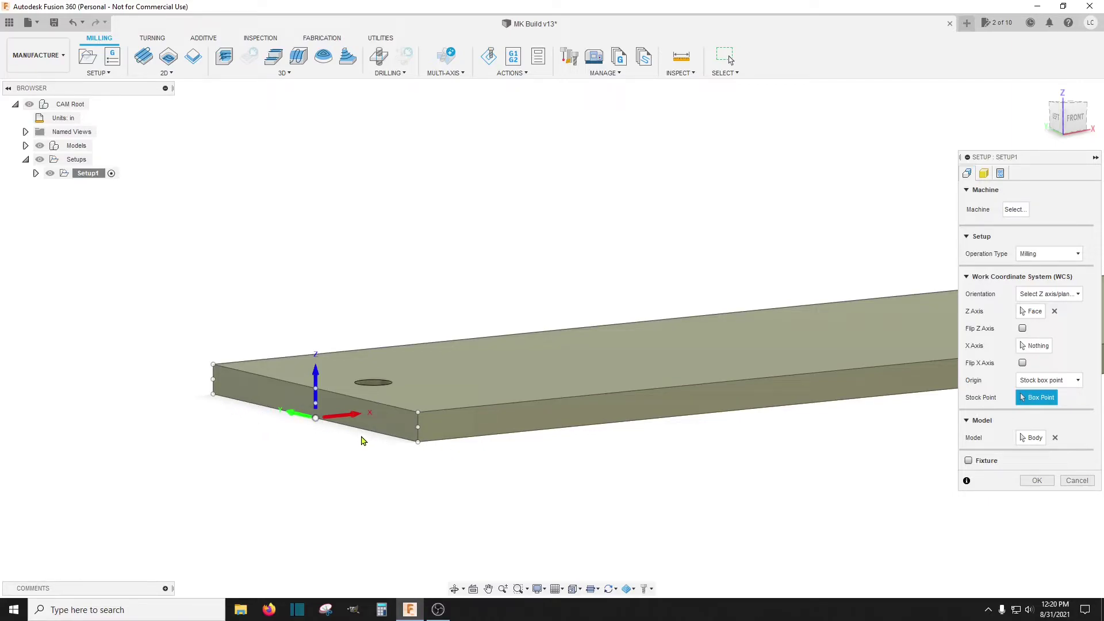
Return the stock point to the top edge midpoint of the fixture's left end and confirm the setup
scroll(362, 441, "down", 2)
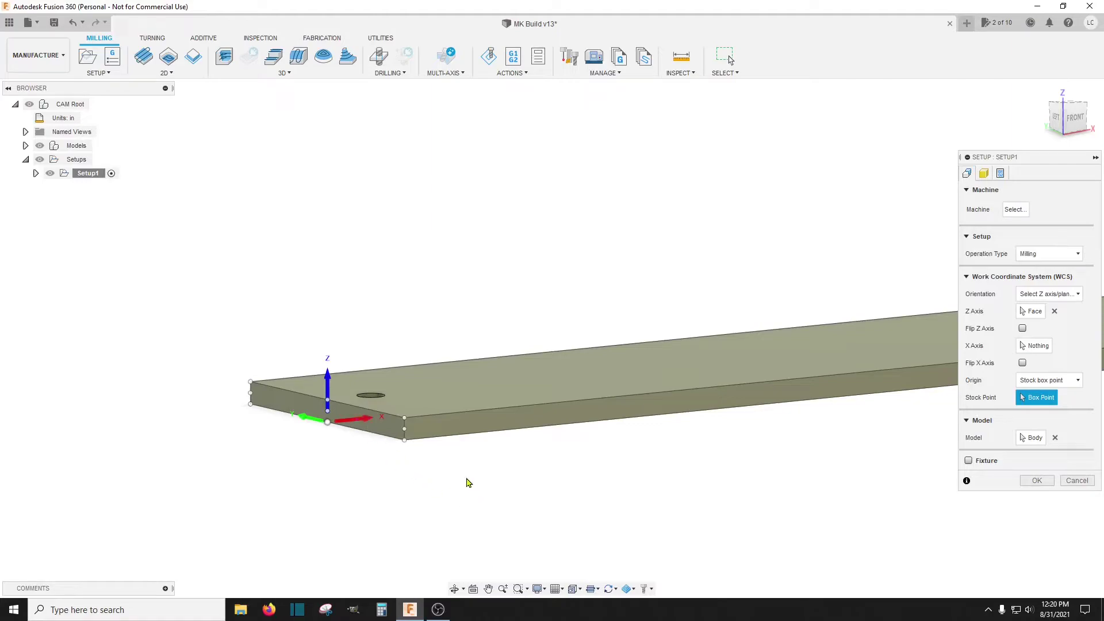
left_click(331, 404)
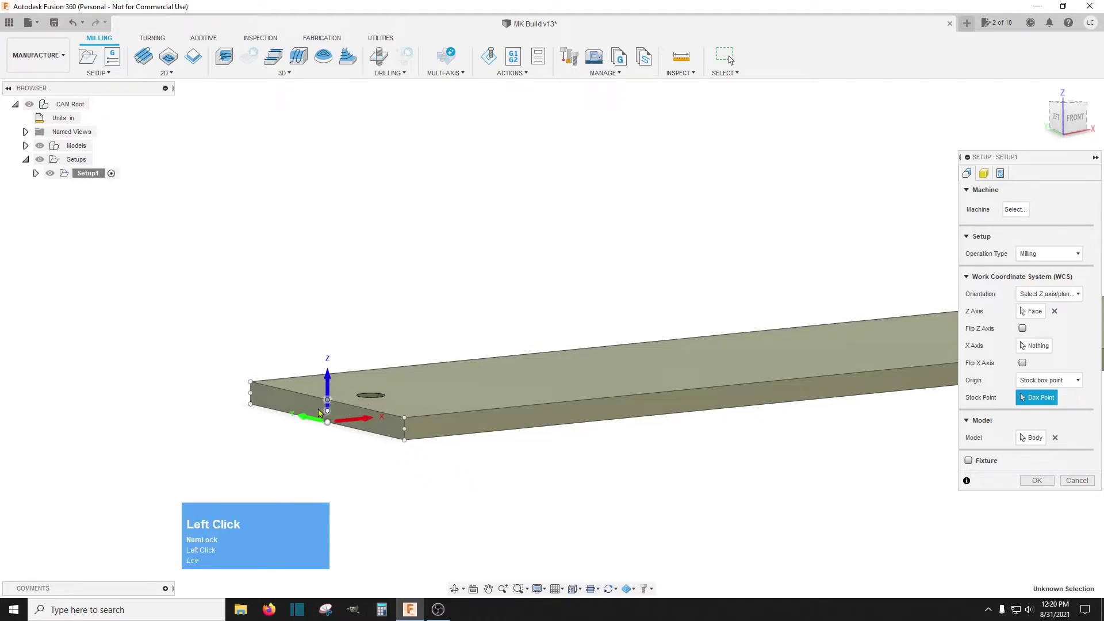
scroll(328, 404, "up", 1)
left_click(324, 399)
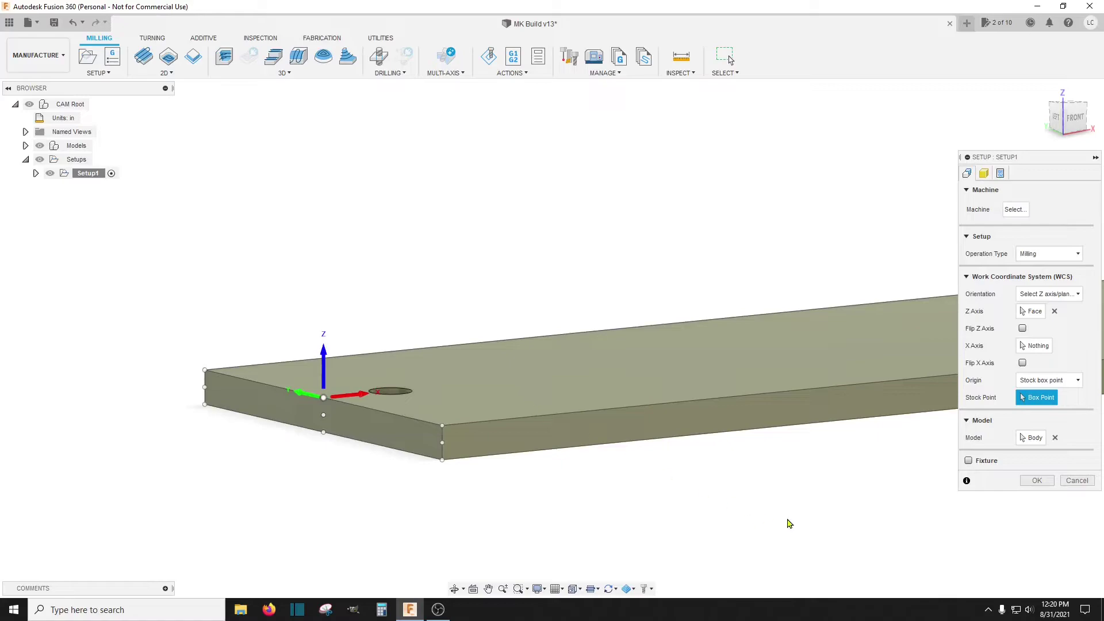
scroll(595, 342, "down", 2)
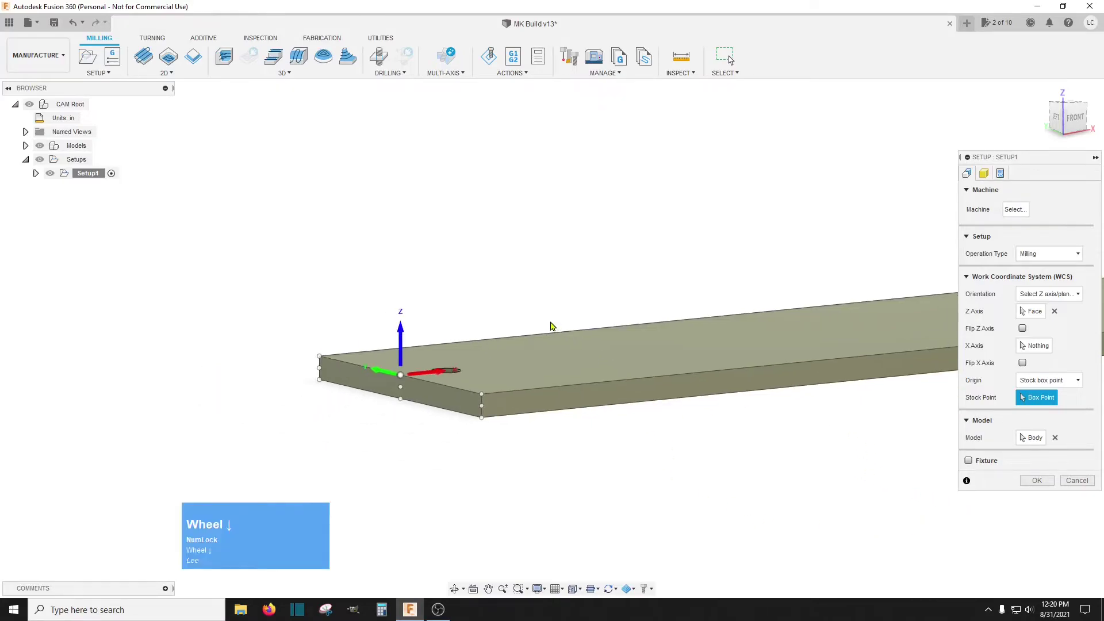
left_click(1037, 481)
scroll(481, 387, "down", 1)
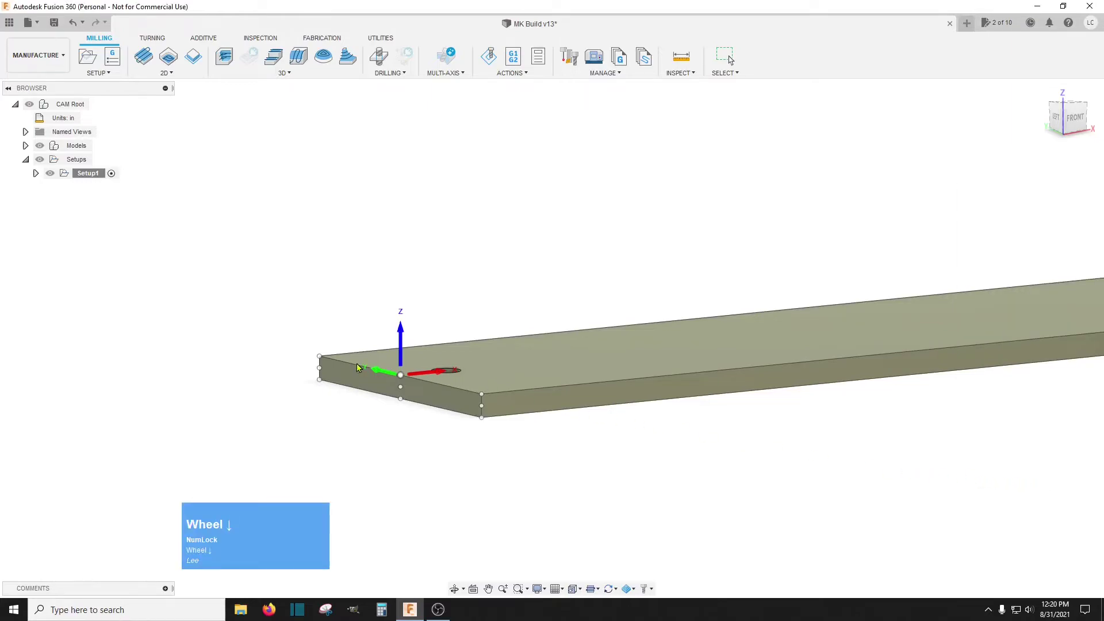
scroll(357, 368, "down", 3)
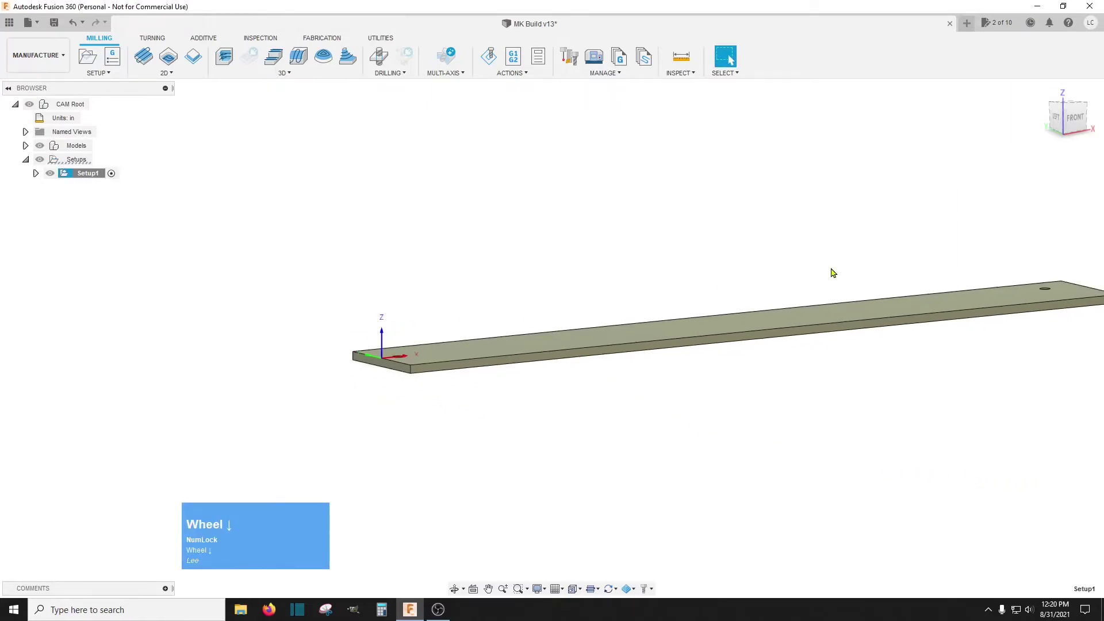
left_click(1068, 110)
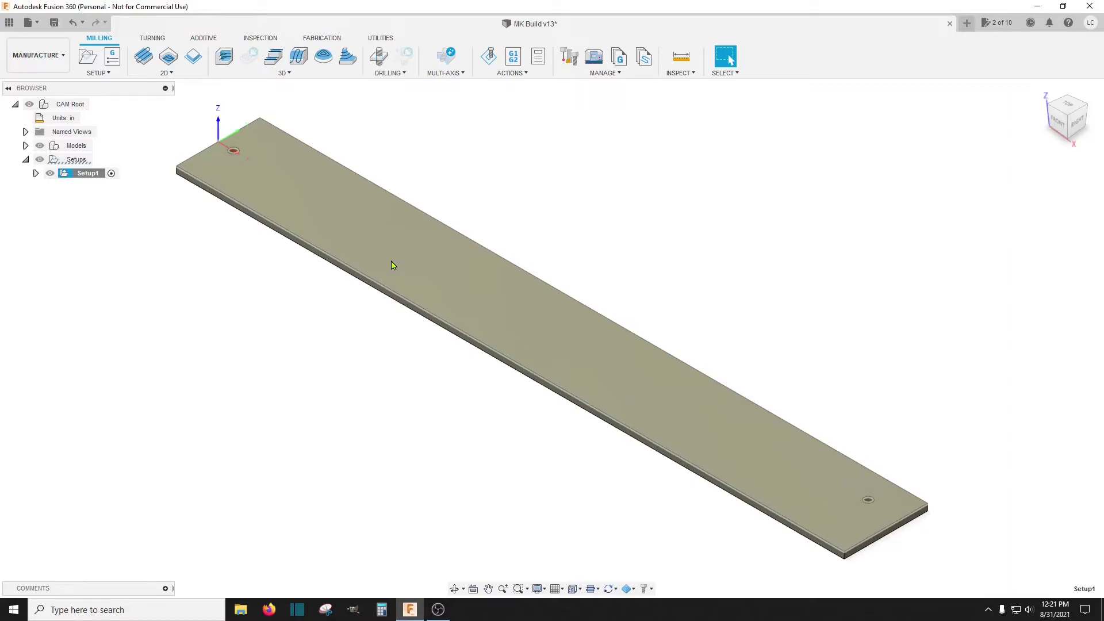
middle_click_drag(365, 360, 398, 384)
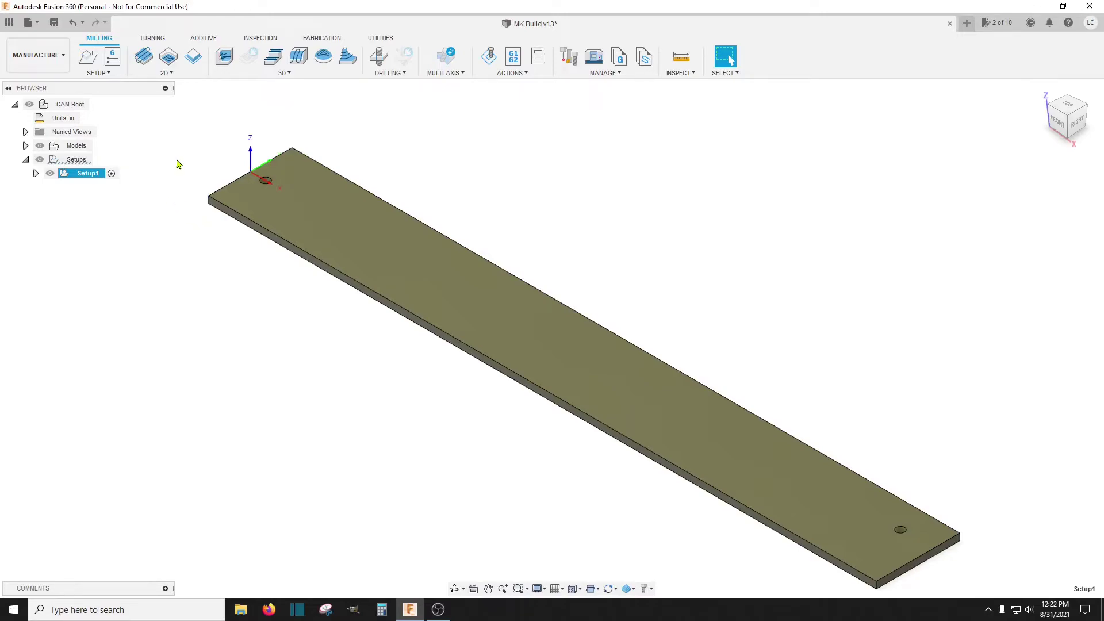
scroll(210, 142, "up", 2)
scroll(209, 142, "up", 2)
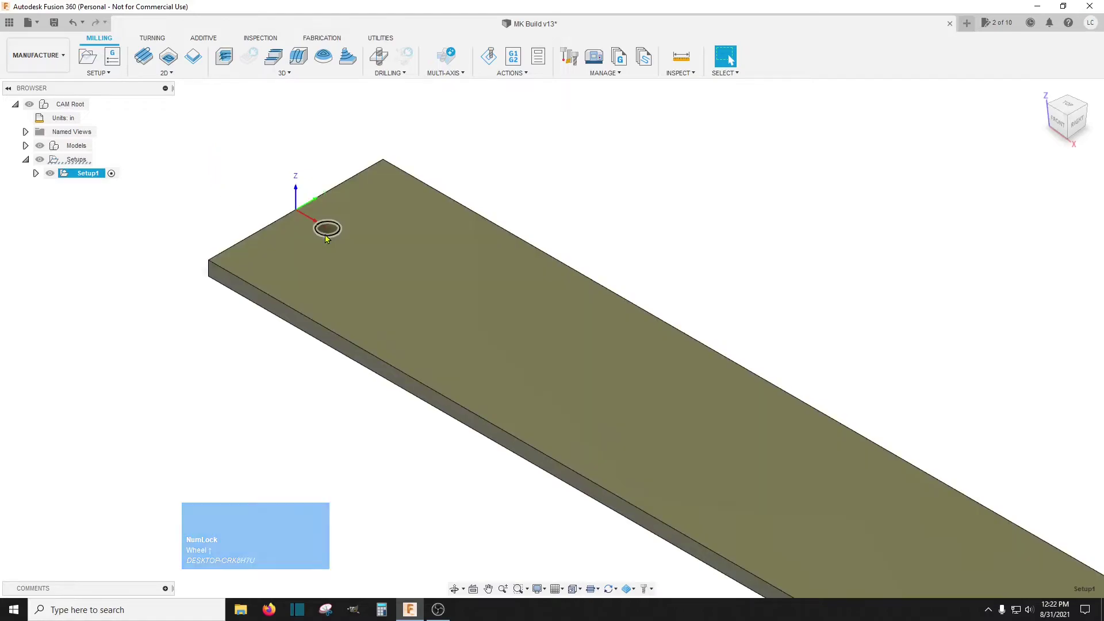
scroll(330, 230, "up", 2)
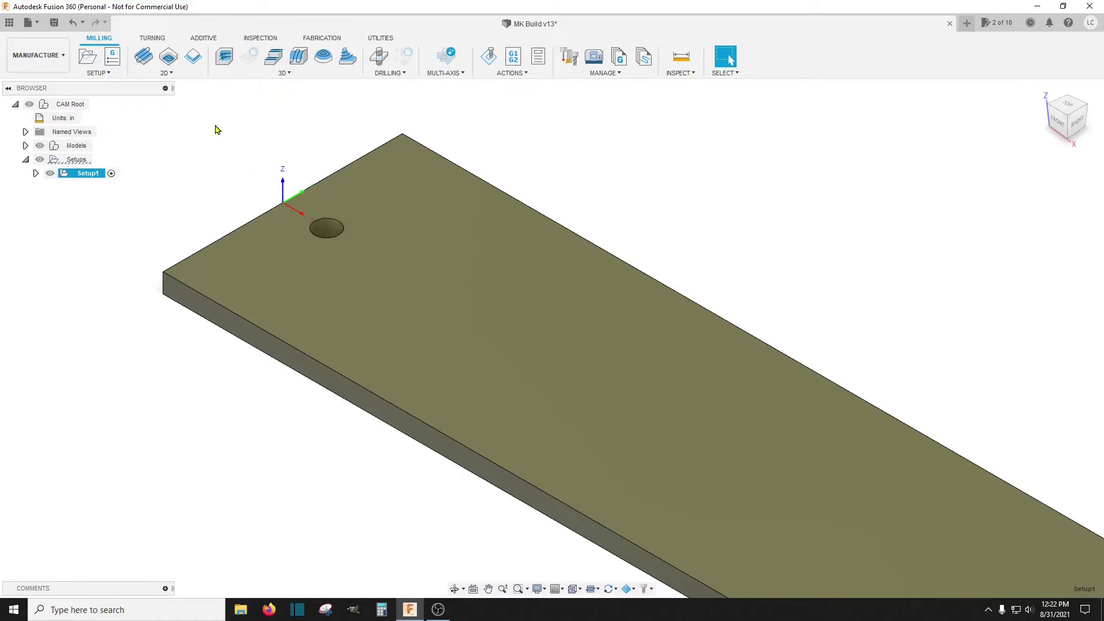
left_click(171, 76)
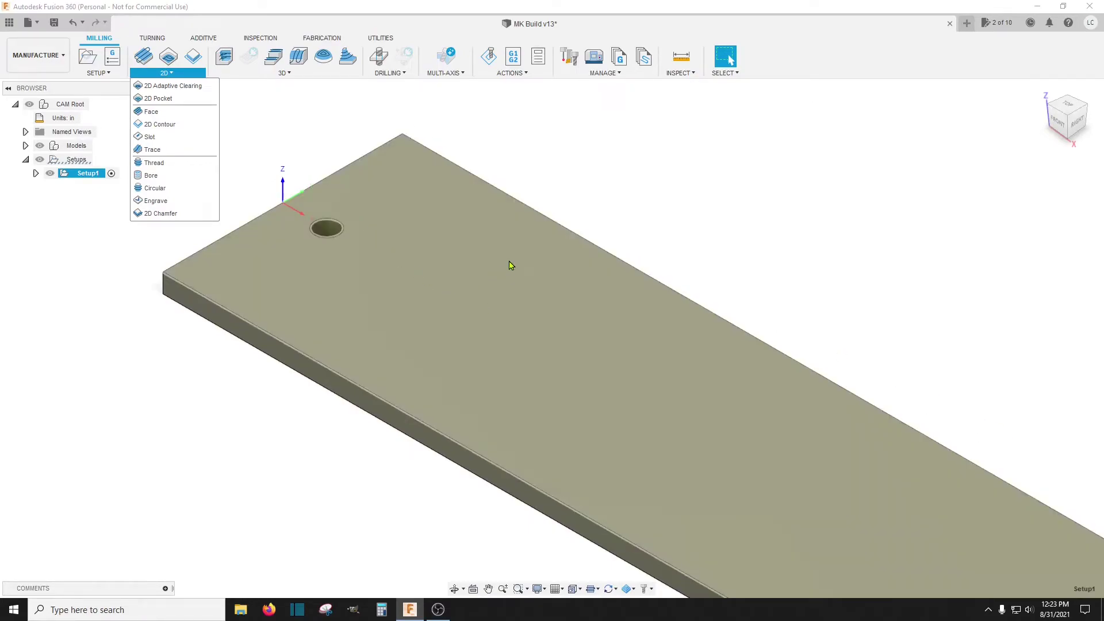
left_click(575, 166)
scroll(383, 143, "down", 2)
scroll(202, 267, "down", 1)
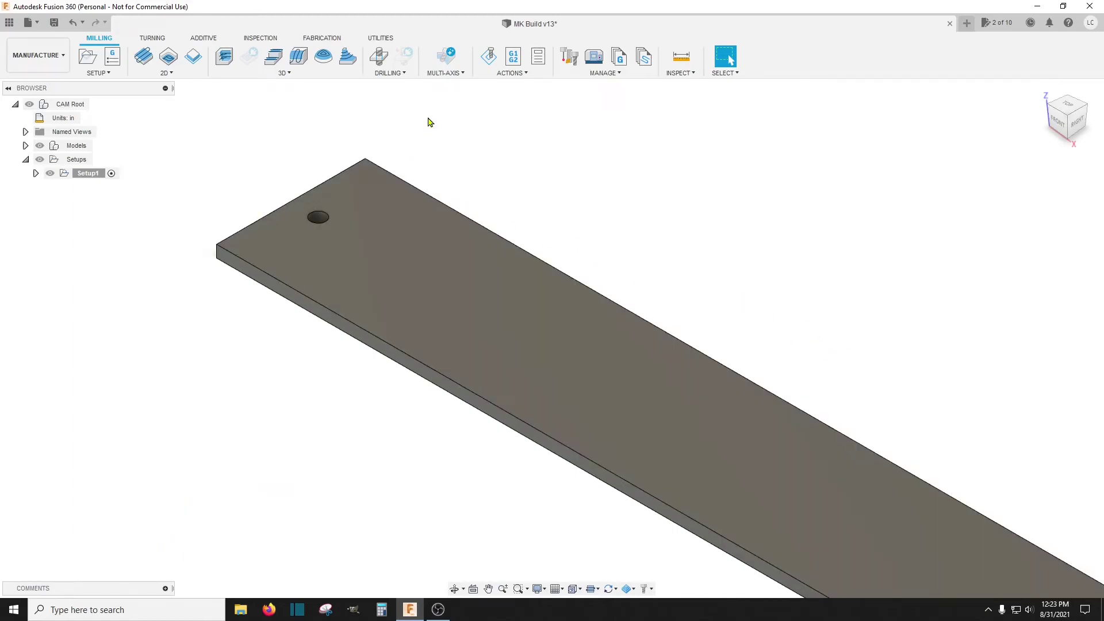
Start a Drill operation and assign the 1/4" Flat Endmill from the Sample Tools - Inch library as its tool
left_click(379, 58)
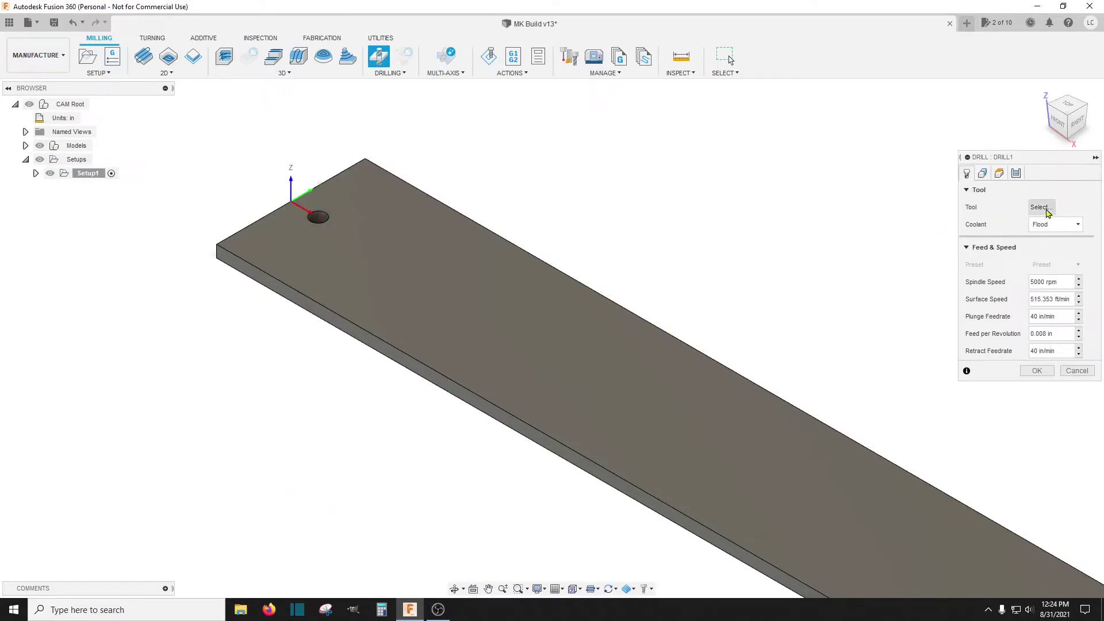
left_click(1046, 211)
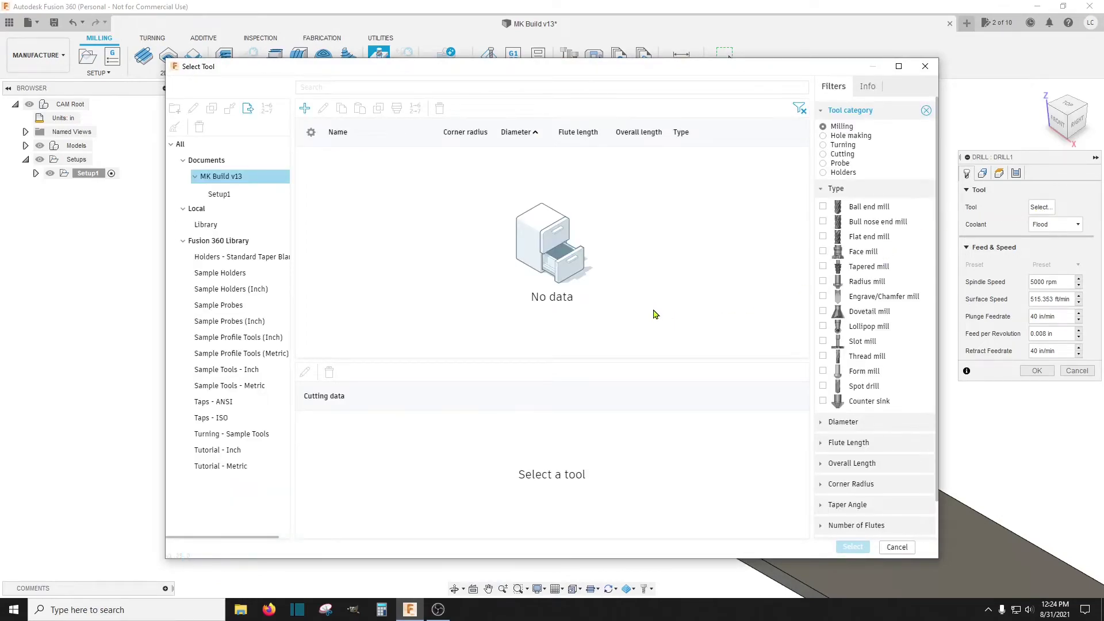
left_click(226, 371)
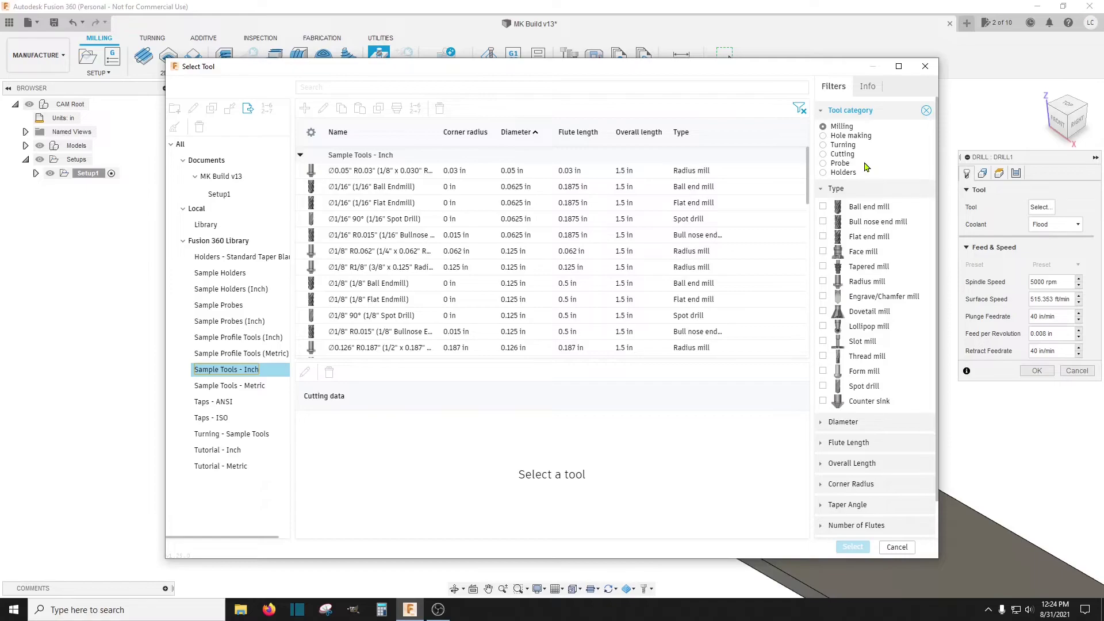
left_click(823, 137)
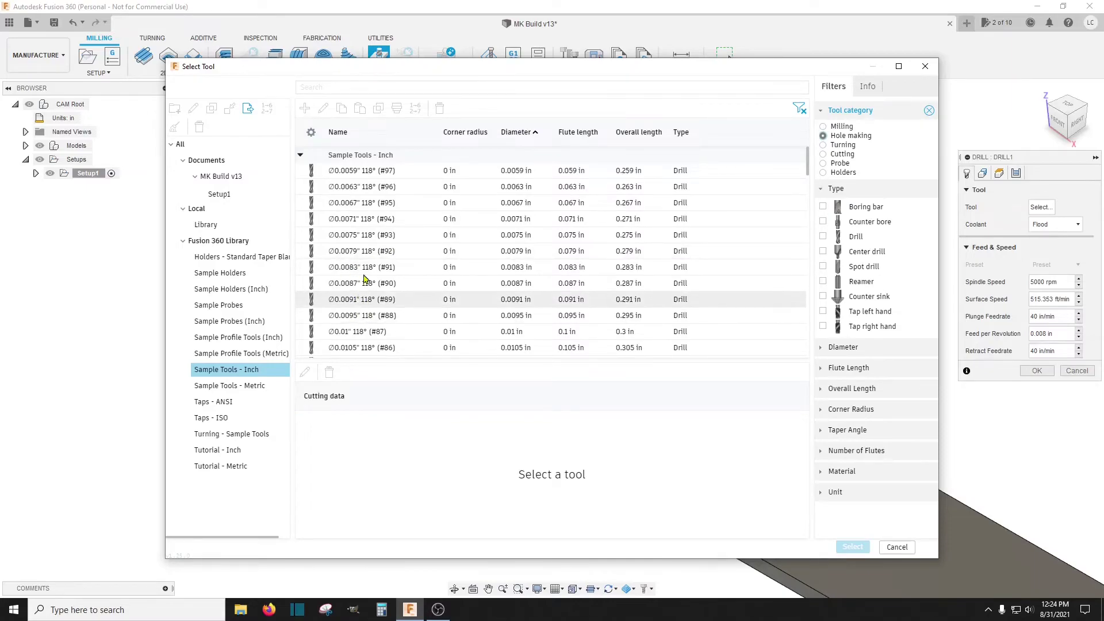
left_click(823, 127)
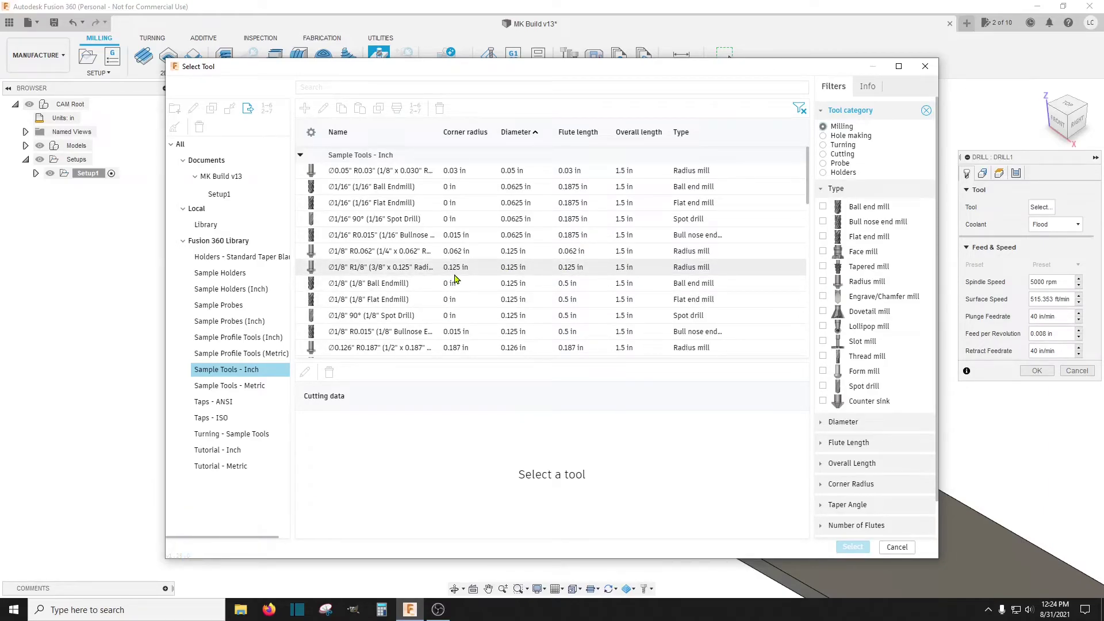
scroll(522, 242, "down", 3)
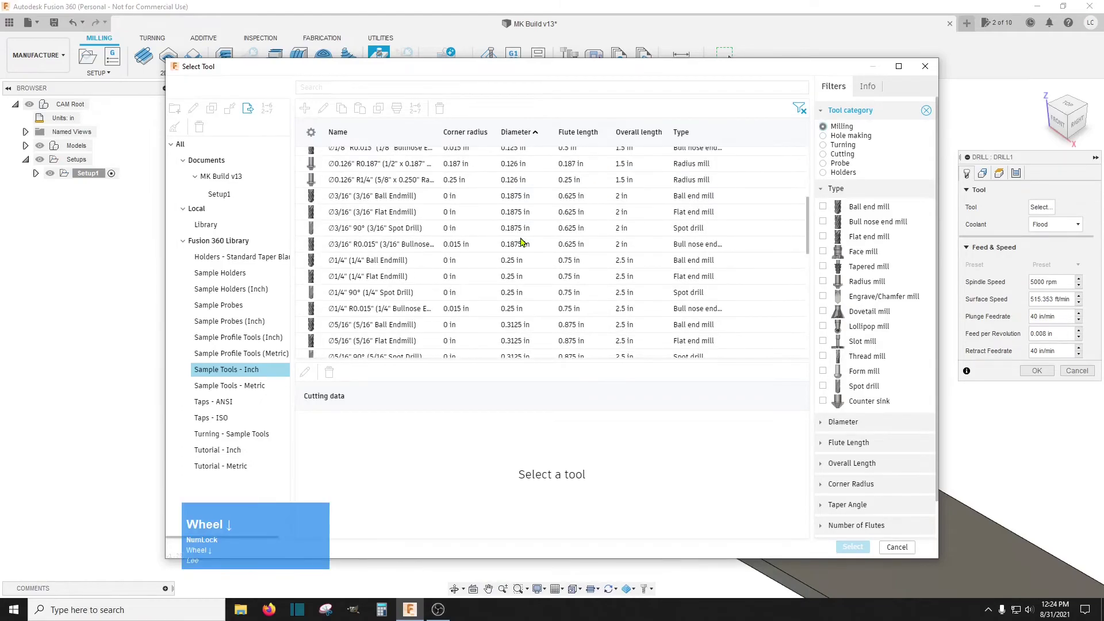
scroll(522, 242, "down", 1)
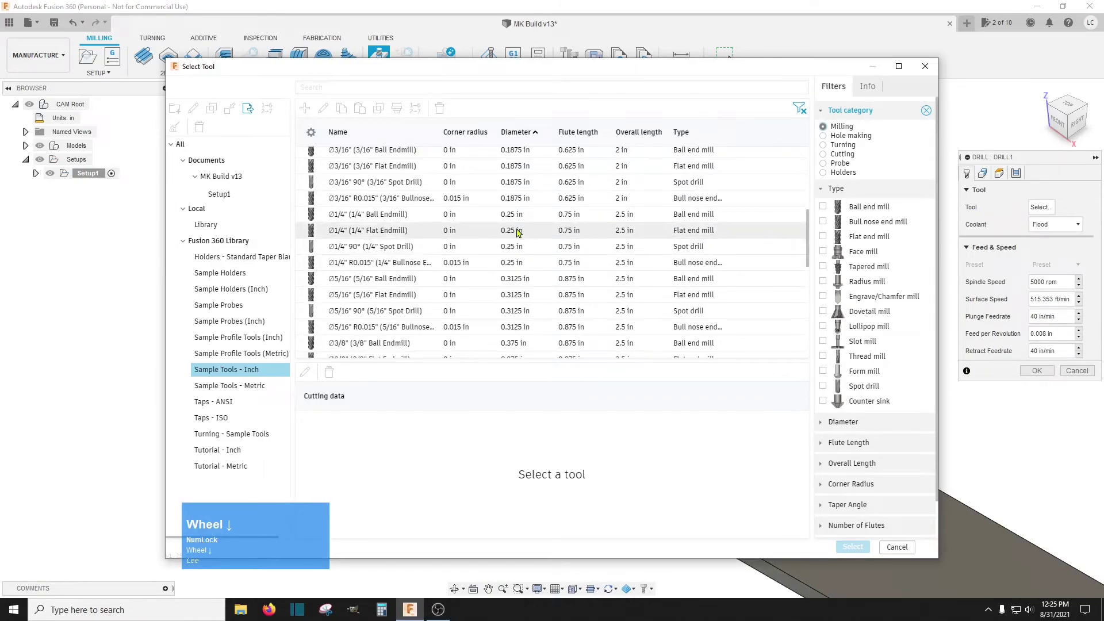
left_click(356, 231)
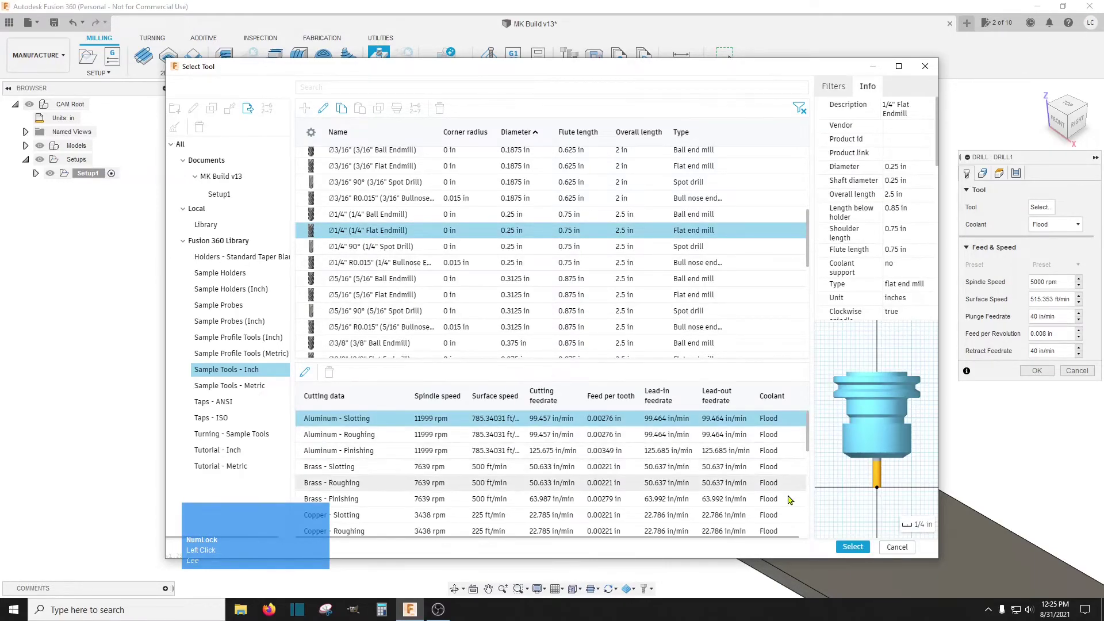
left_click(853, 548)
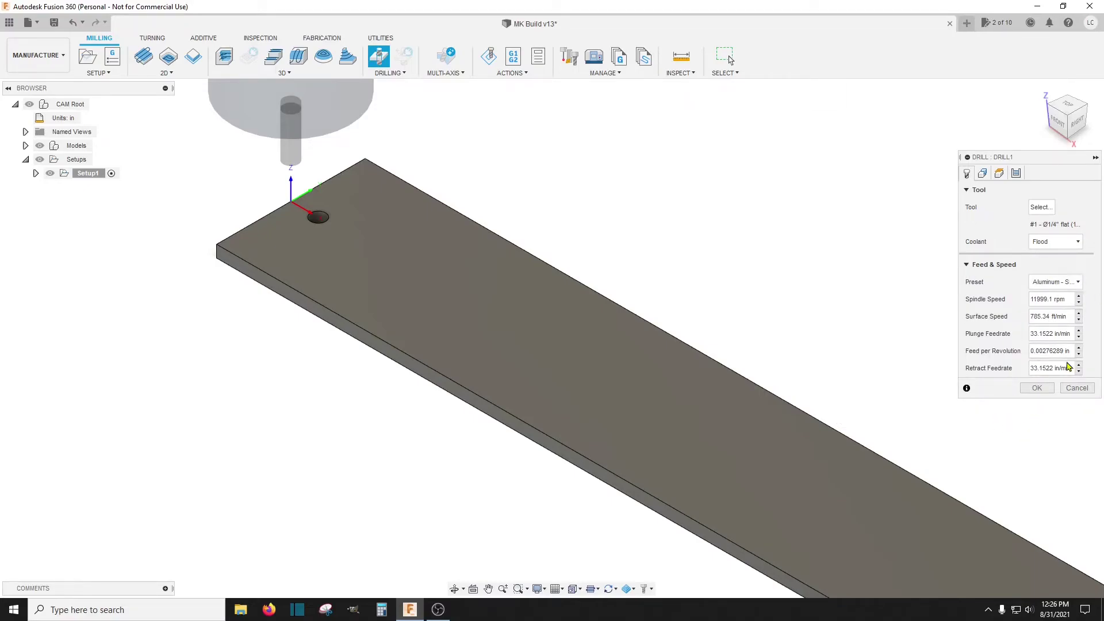
Try picking the hole near the origin first and the far-end hole second as the faces for drilling
left_click(983, 173)
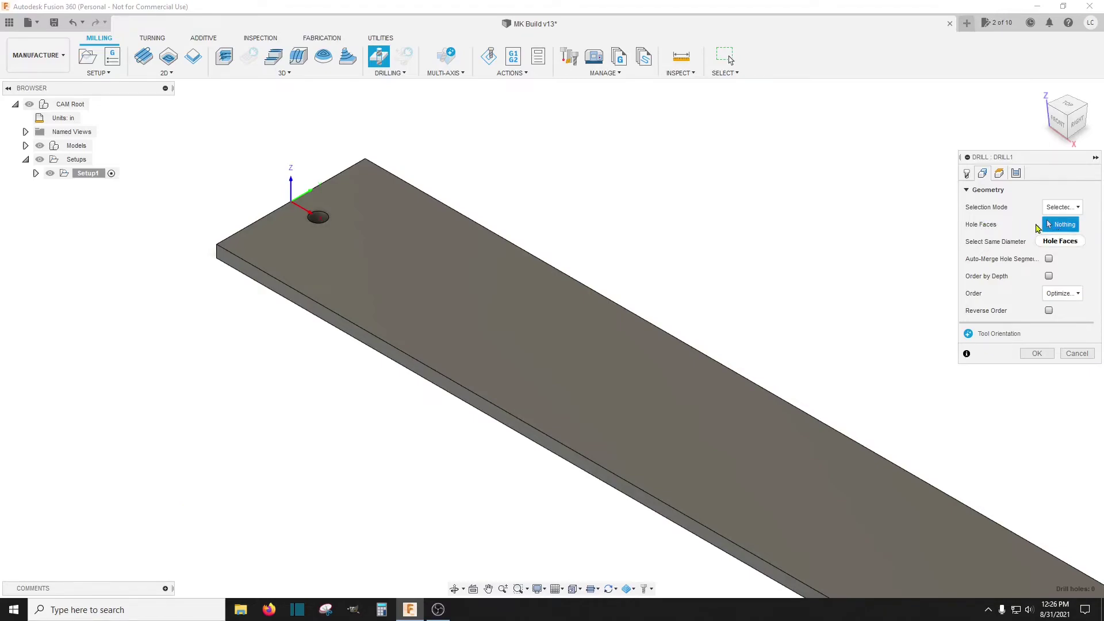
left_click(318, 217)
scroll(176, 166, "down", 2)
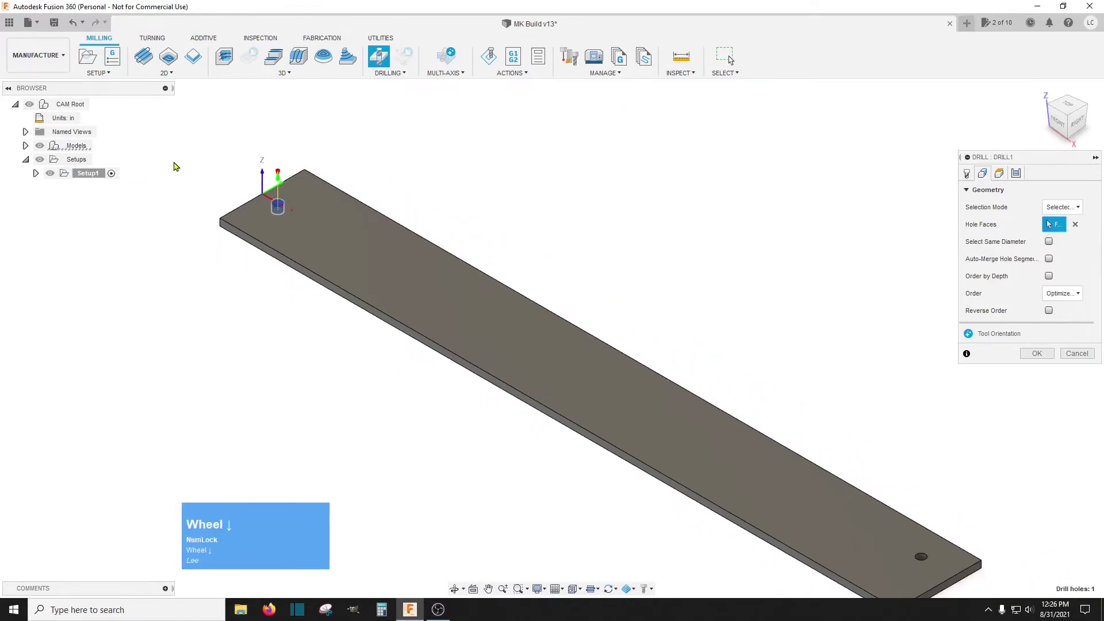
scroll(723, 485, "up", 3)
left_click(646, 389)
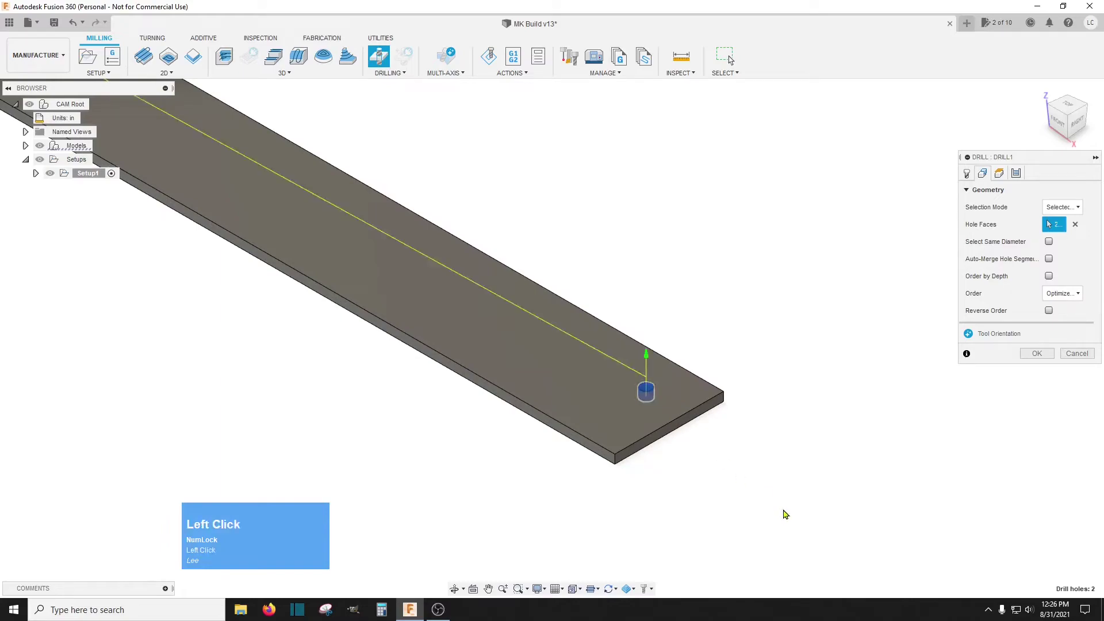
scroll(787, 515, "down", 2)
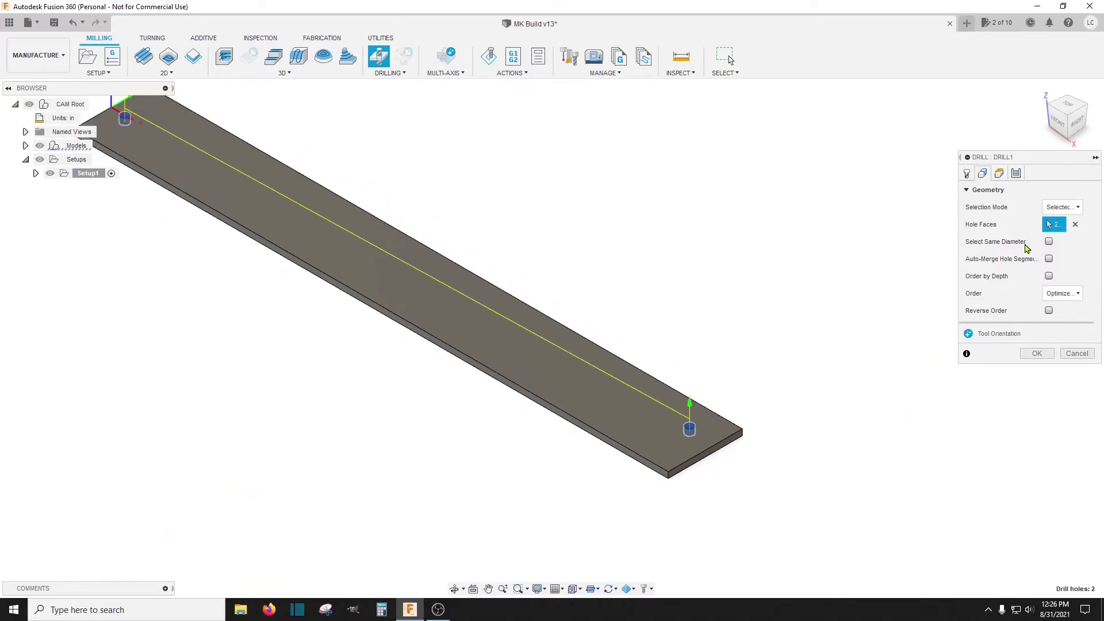
scroll(782, 270, "down", 2)
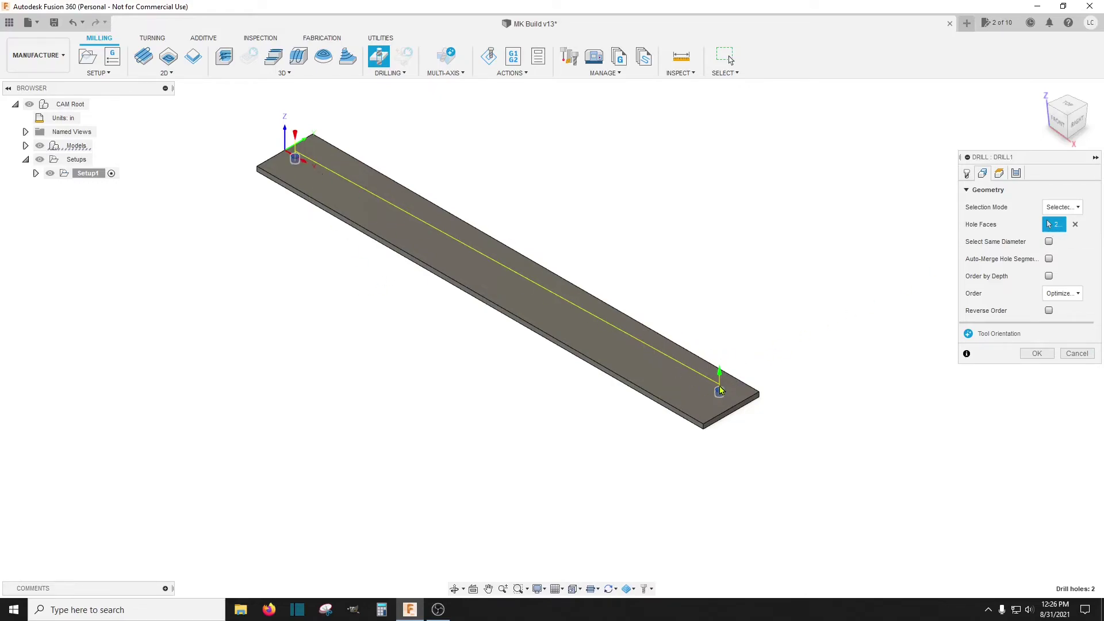
Clear the hole faces and reselect the far-end hole first, the hole near the origin second, leaving Reverse Order off
left_click(1078, 228)
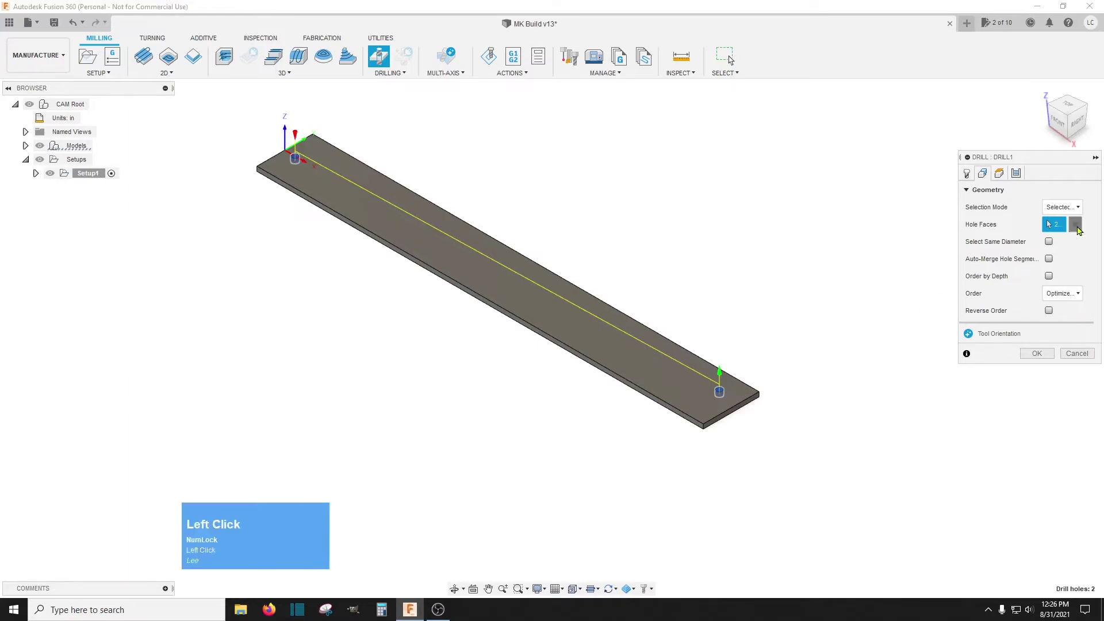
left_click(718, 391)
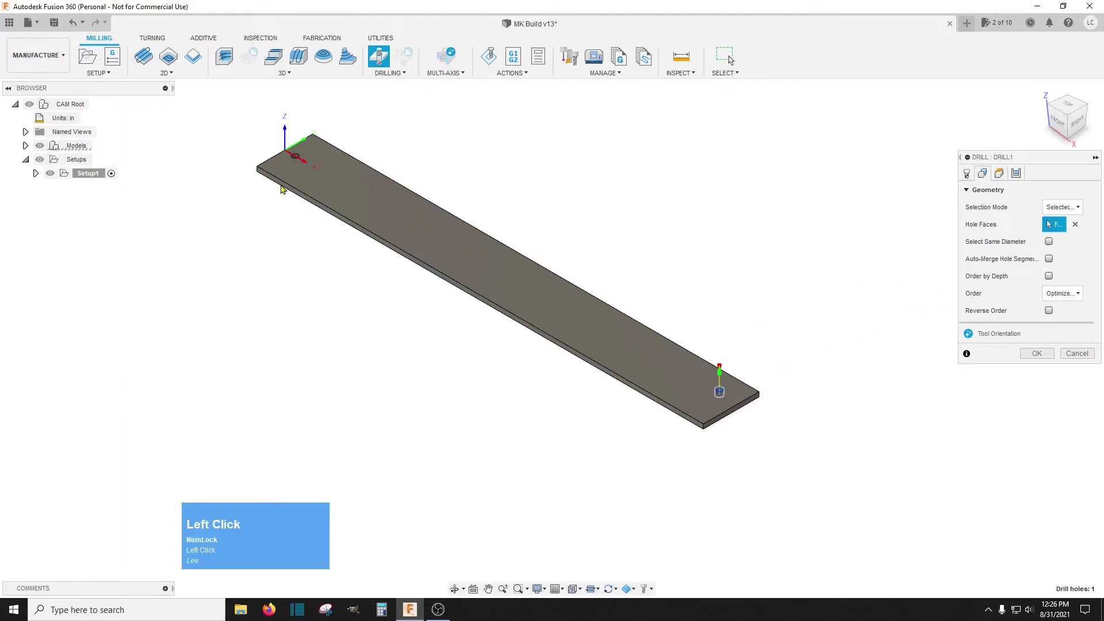
left_click(297, 159)
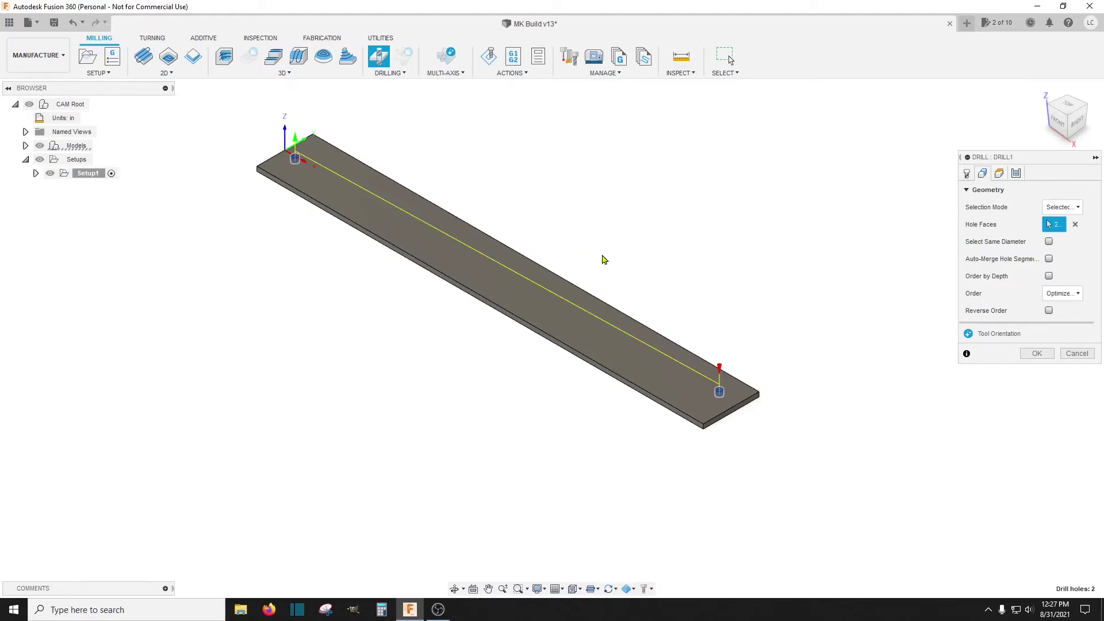
left_click(1049, 311)
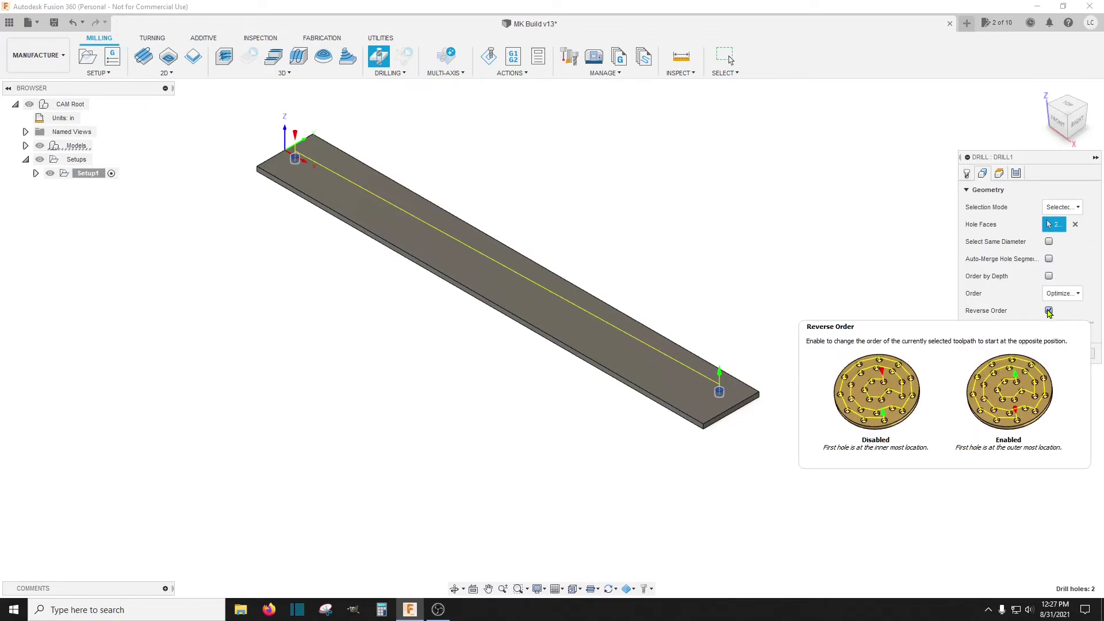
left_click(1049, 311)
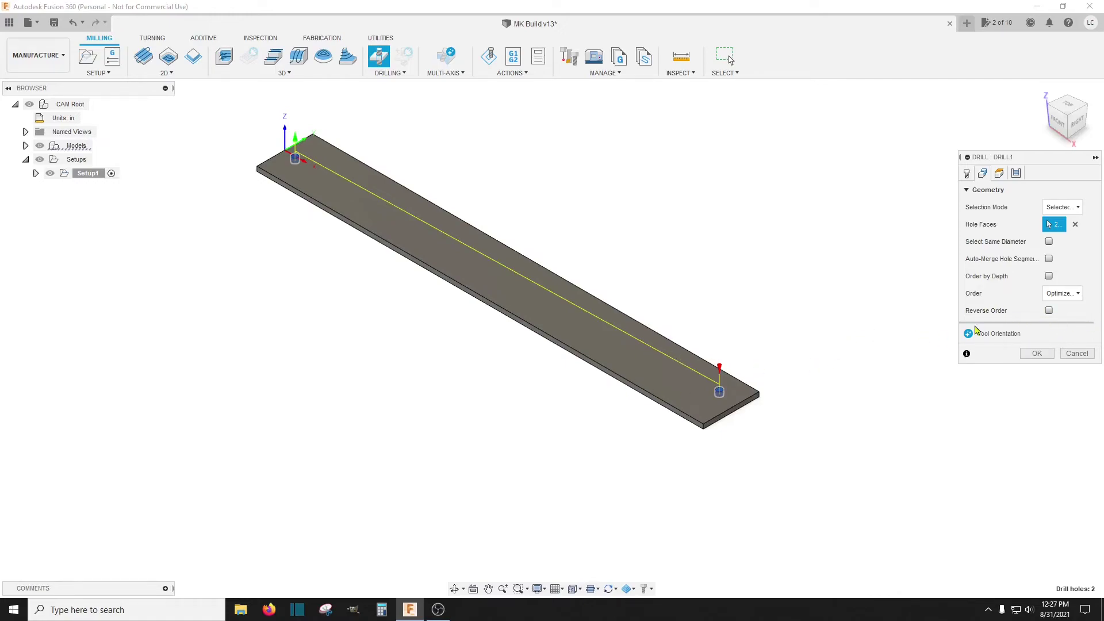
Set the drilling operation's bottom height reference to Stock bottom
left_click(1001, 178)
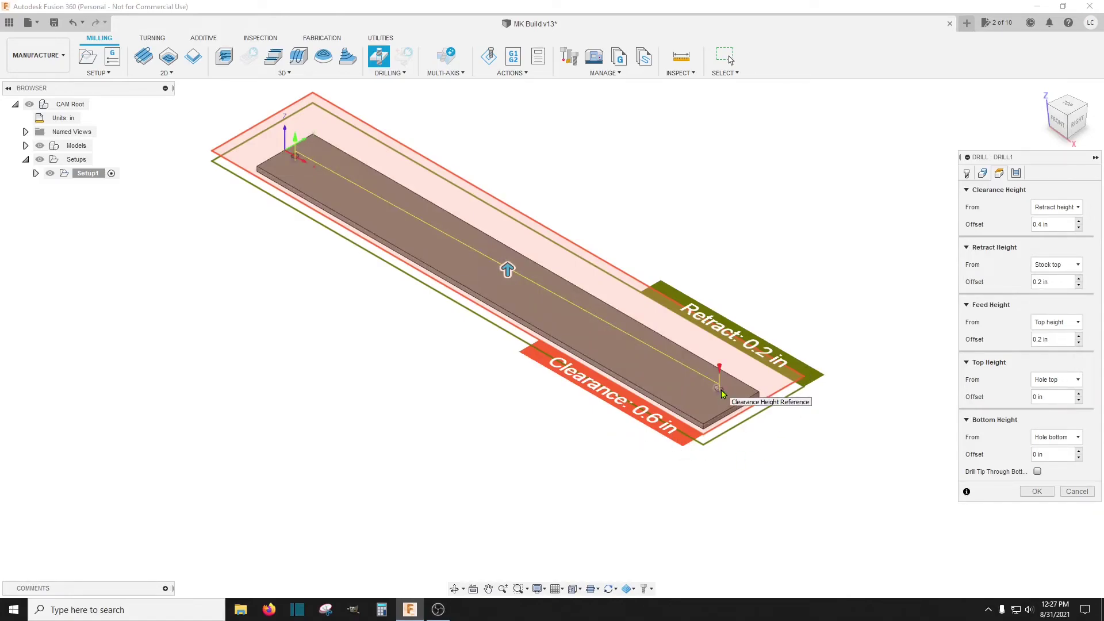
scroll(723, 394, "up", 6)
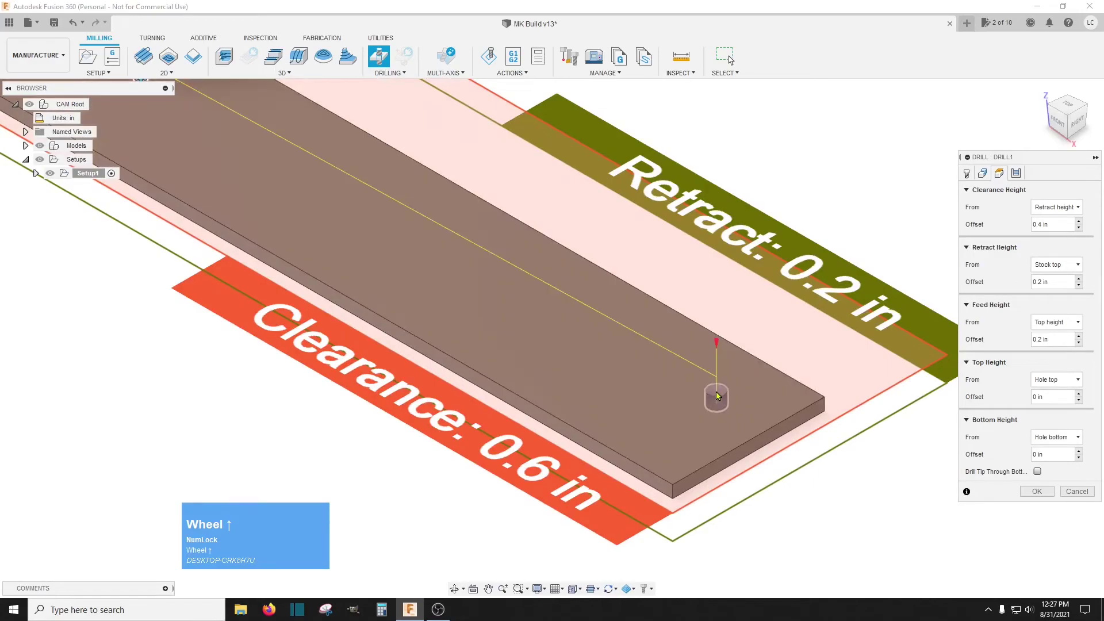
scroll(739, 444, "up", 2)
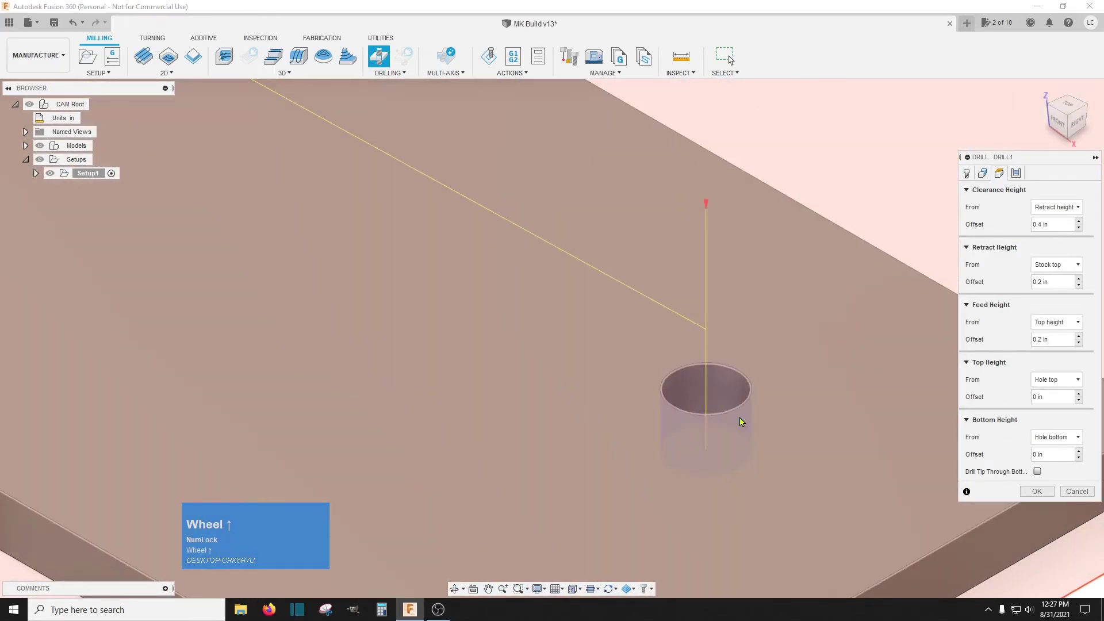
scroll(703, 337, "down", 5)
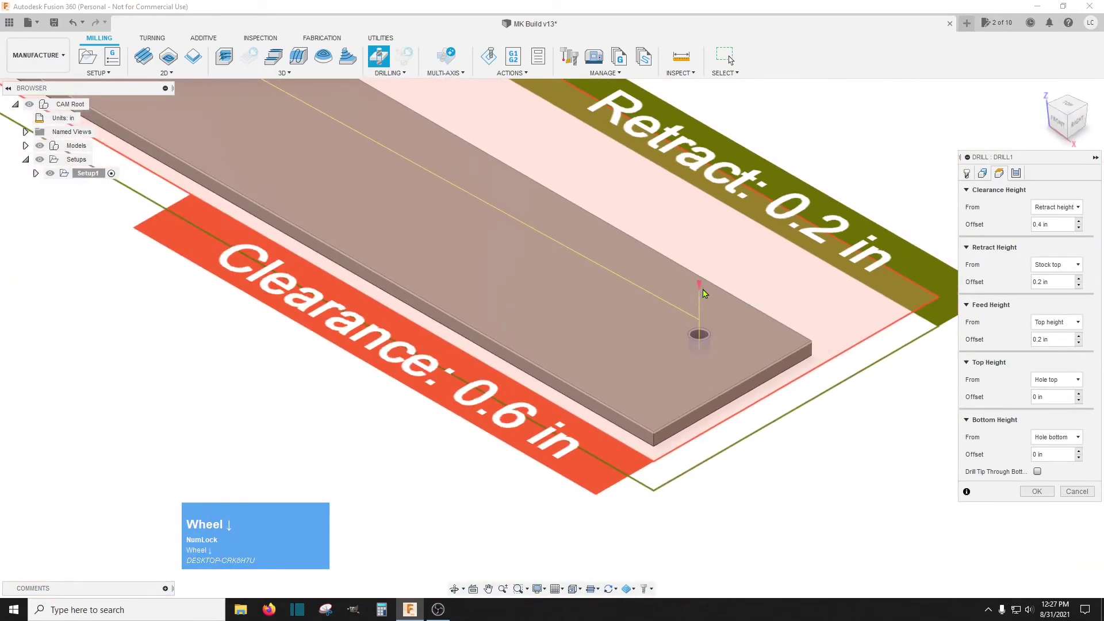
scroll(702, 294, "down", 2)
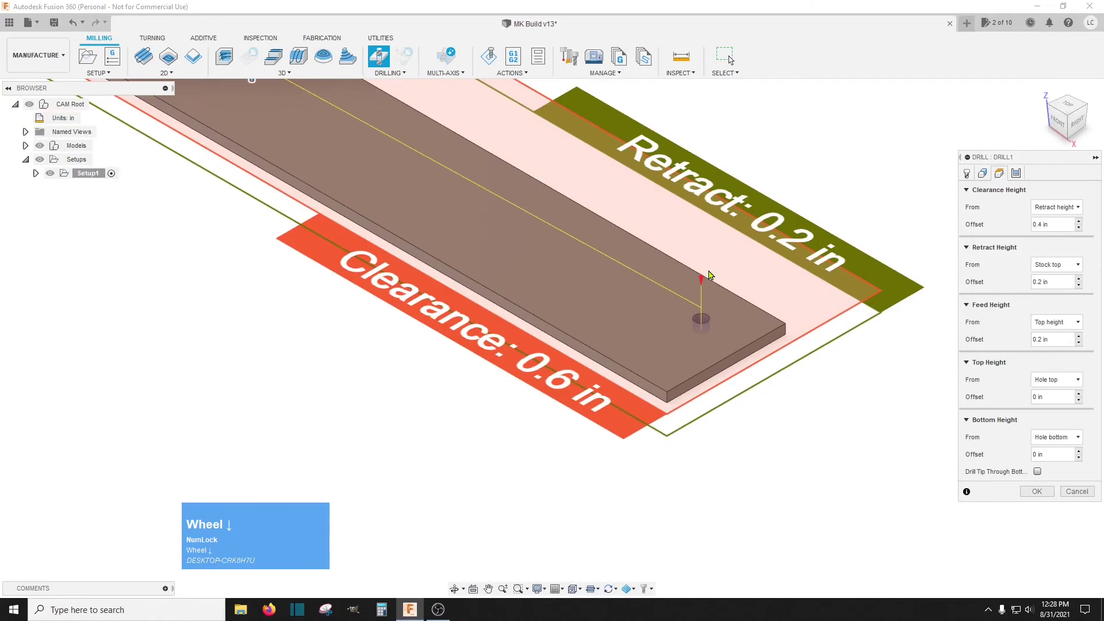
left_click(1048, 438)
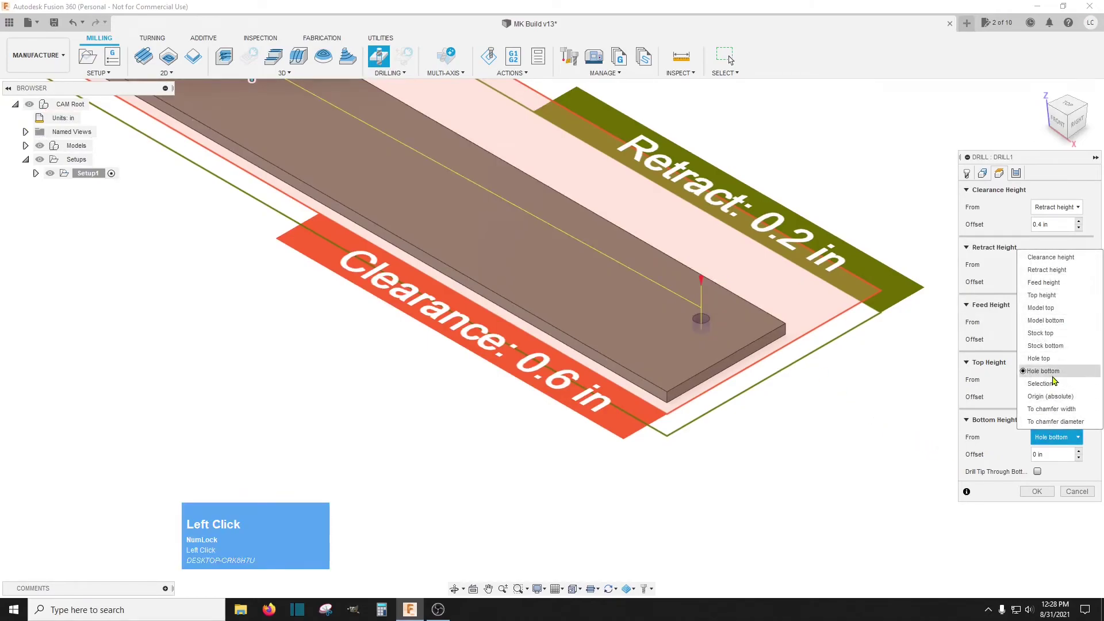
left_click(1058, 347)
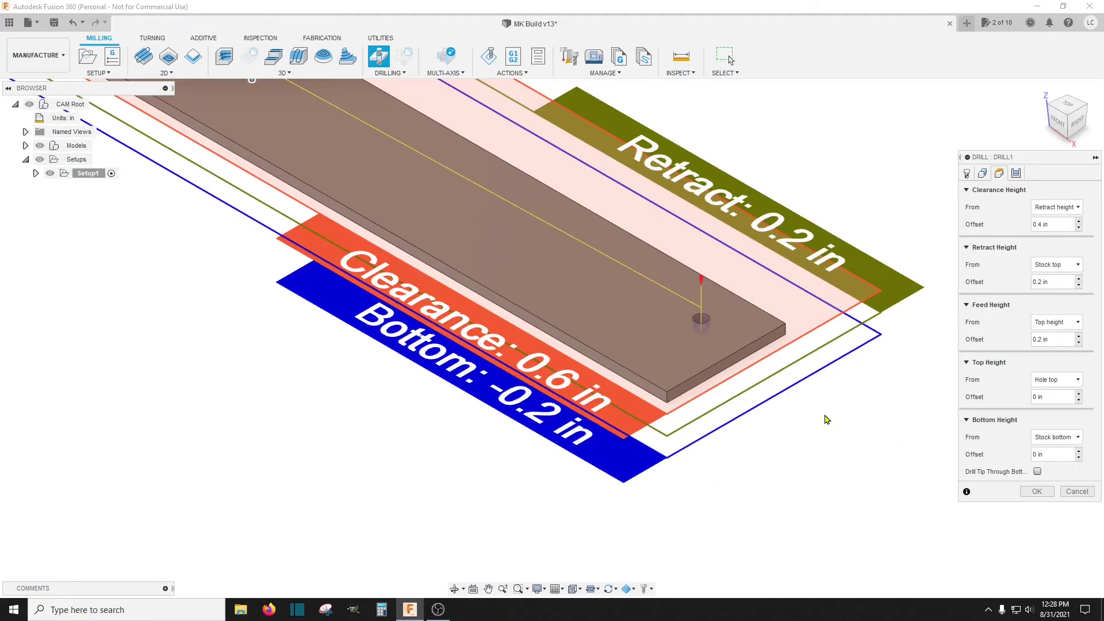
Keep the Drilling - rapid out cycle type and confirm the drill operation to generate its toolpath
left_click(1016, 174)
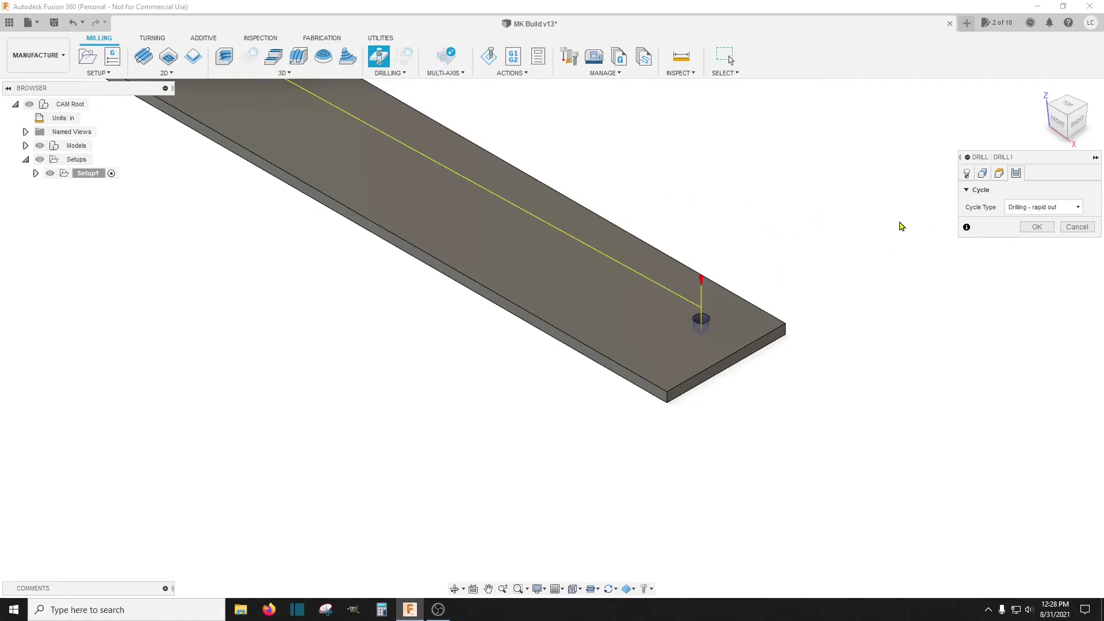
mouse_move(1033, 209)
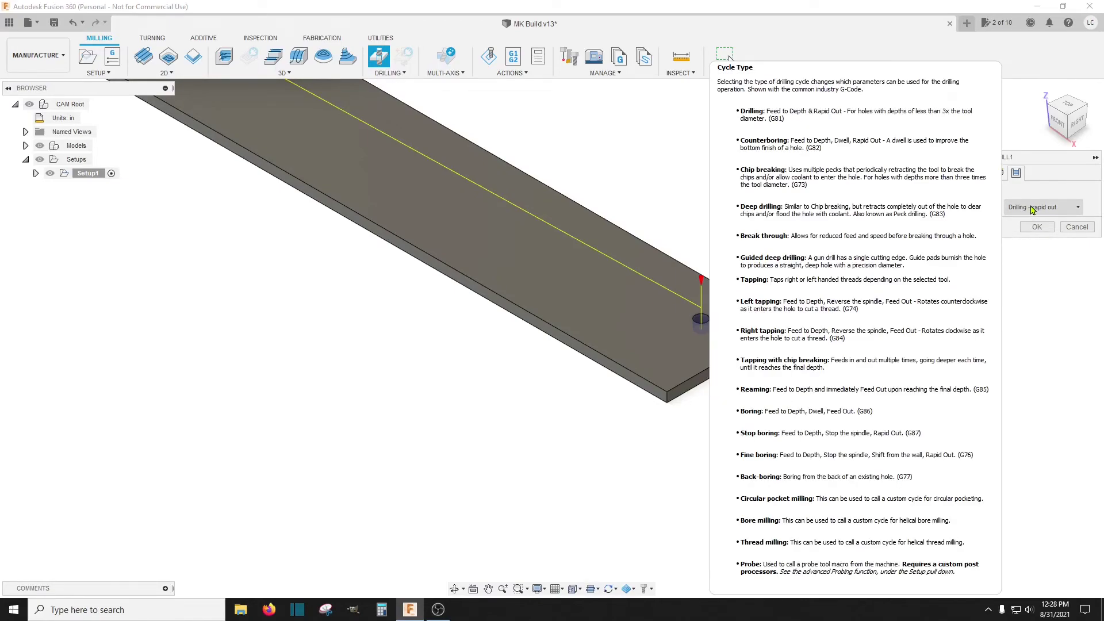
left_click(1033, 209)
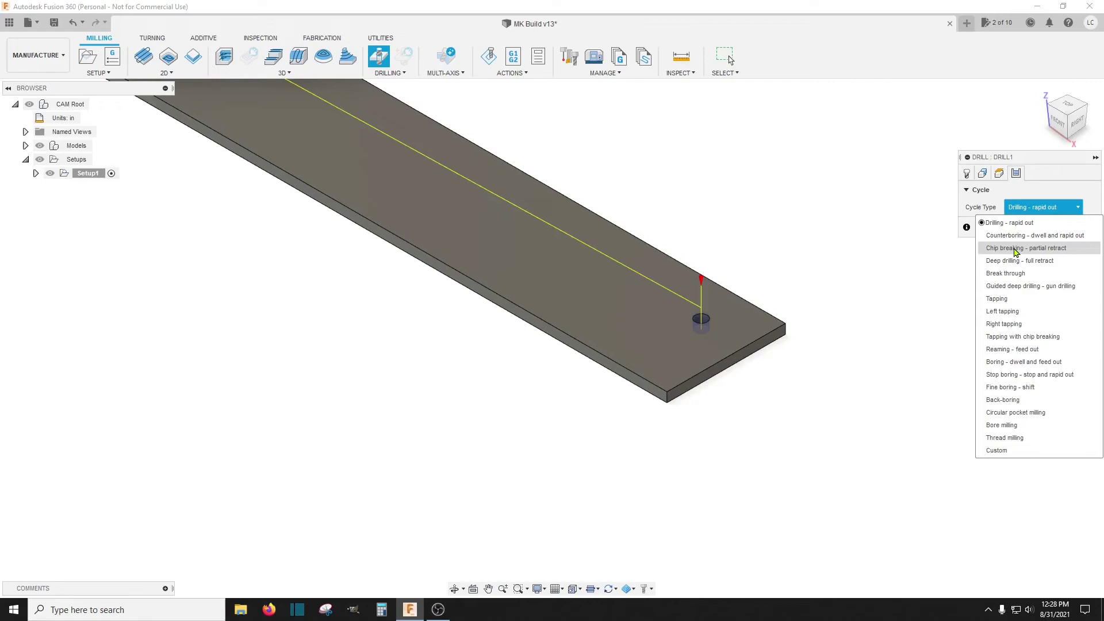
left_click(1038, 227)
left_click(1038, 225)
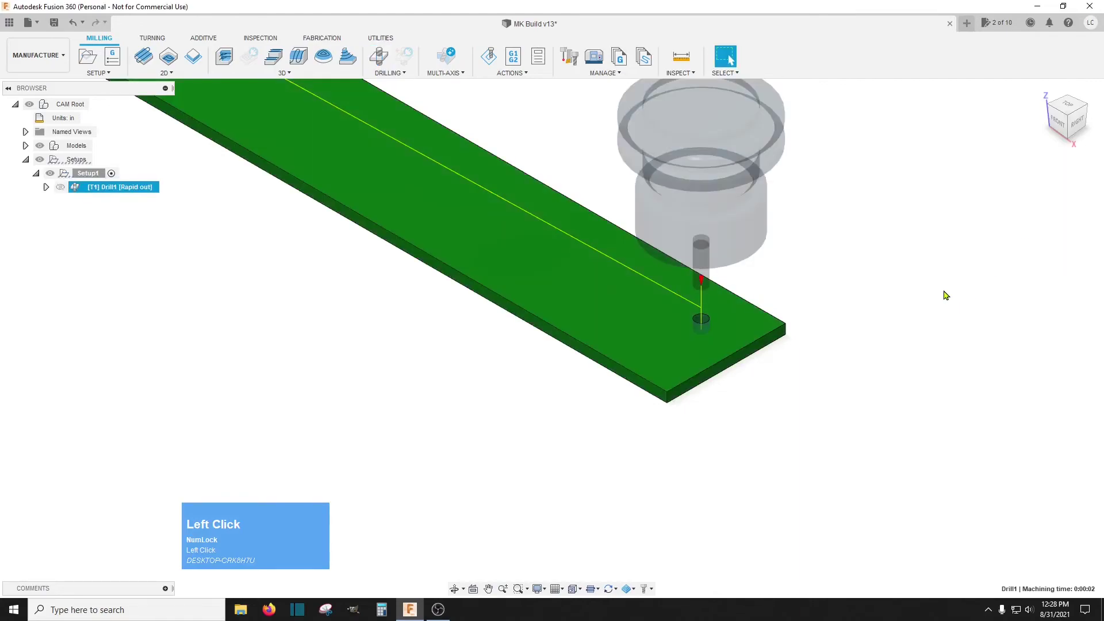
scroll(811, 372, "down", 5)
middle_click_drag(572, 353, 468, 414)
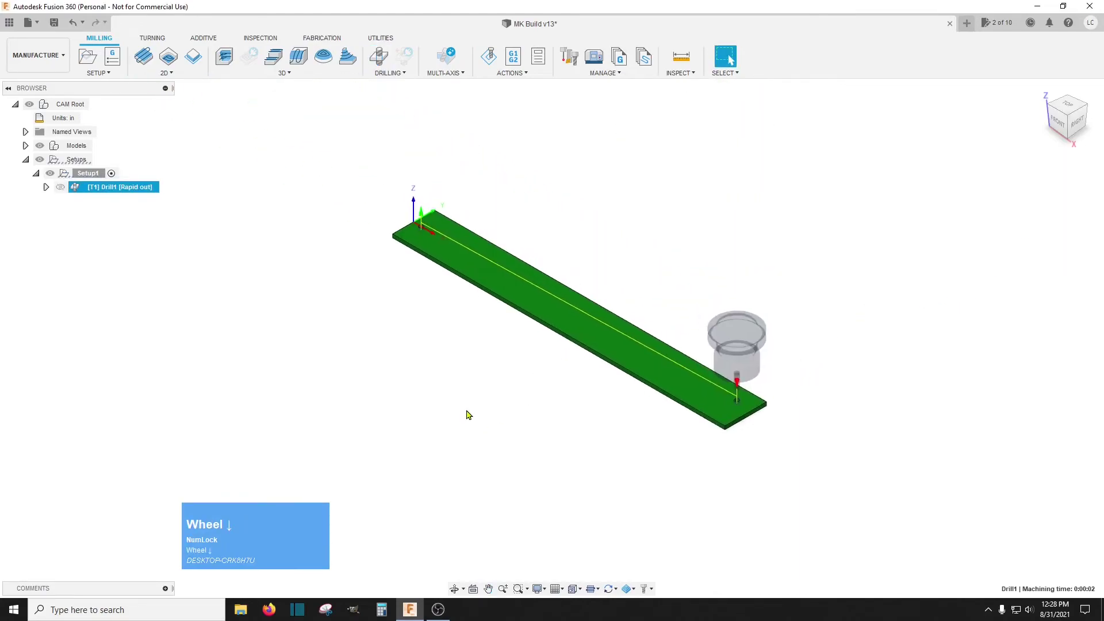
Simulate the fixture's drilling toolpath and replay it at a slower playback speed
scroll(572, 335, "up", 3)
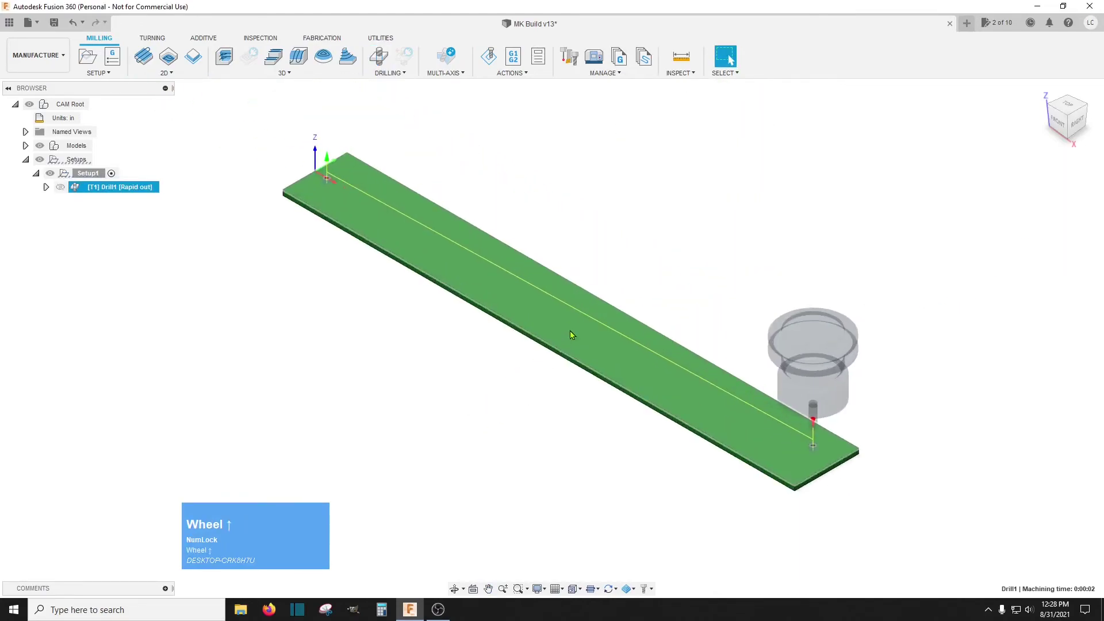
left_click(490, 57)
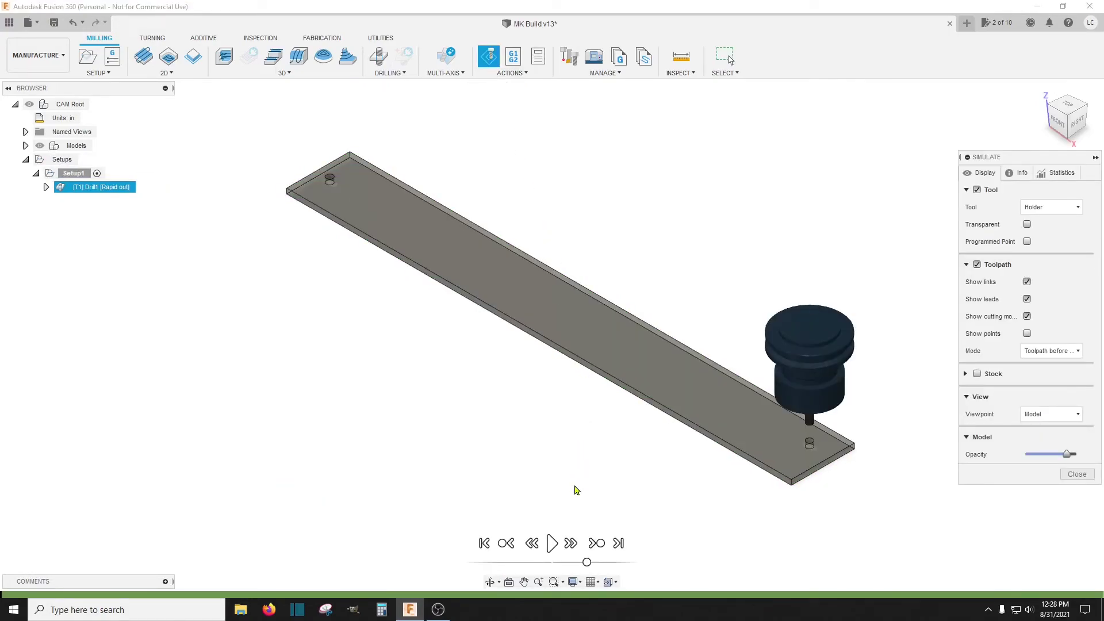
left_click(551, 545)
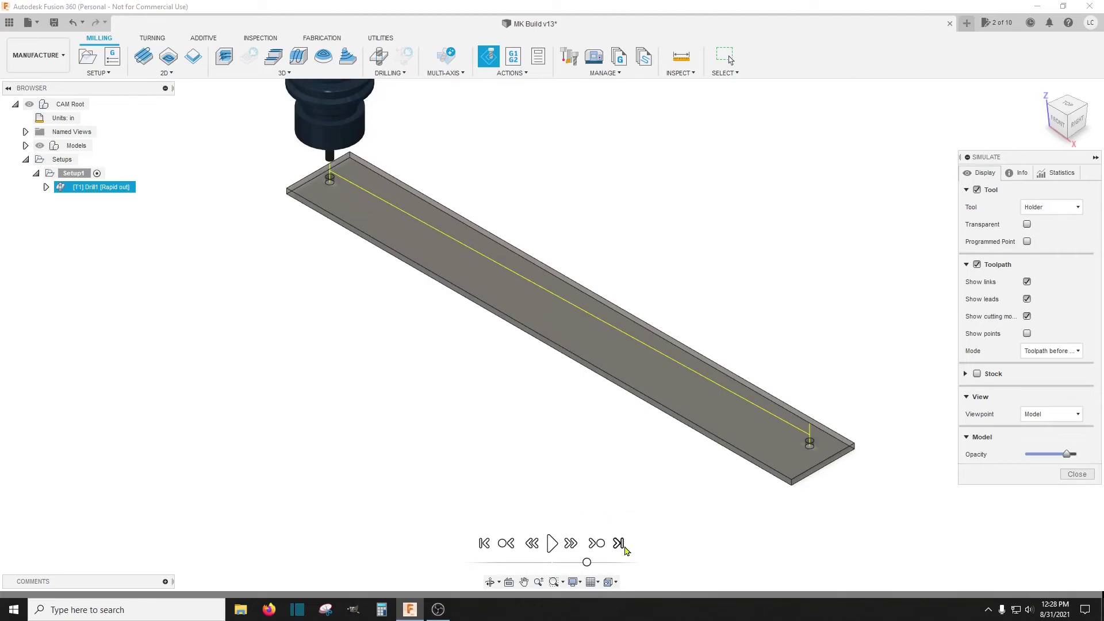
left_click_drag(588, 563, 558, 567)
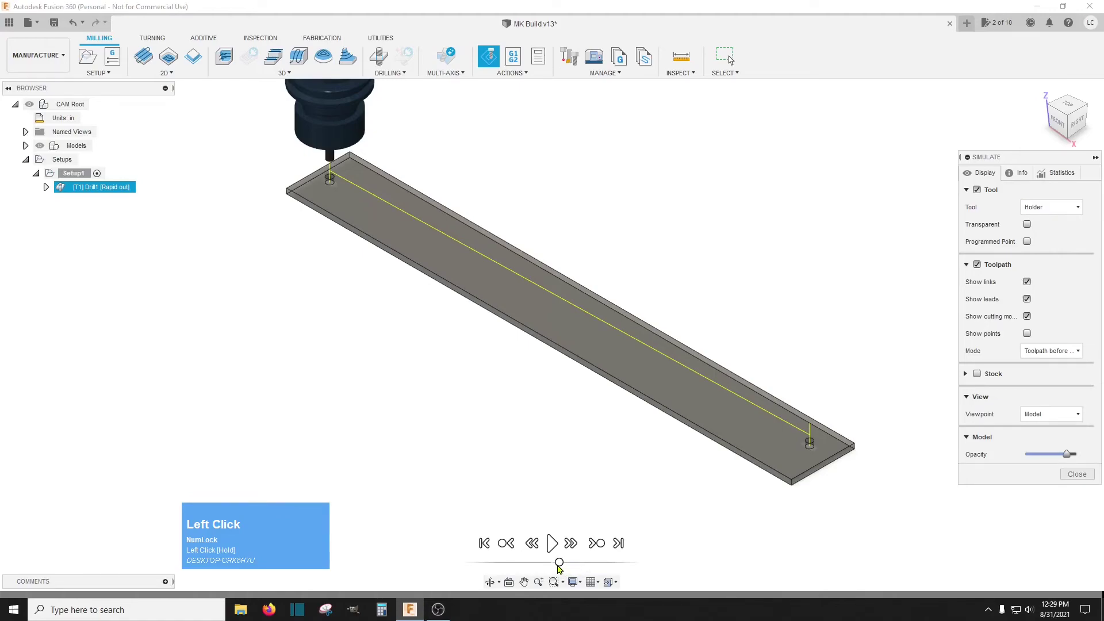
left_click(552, 543)
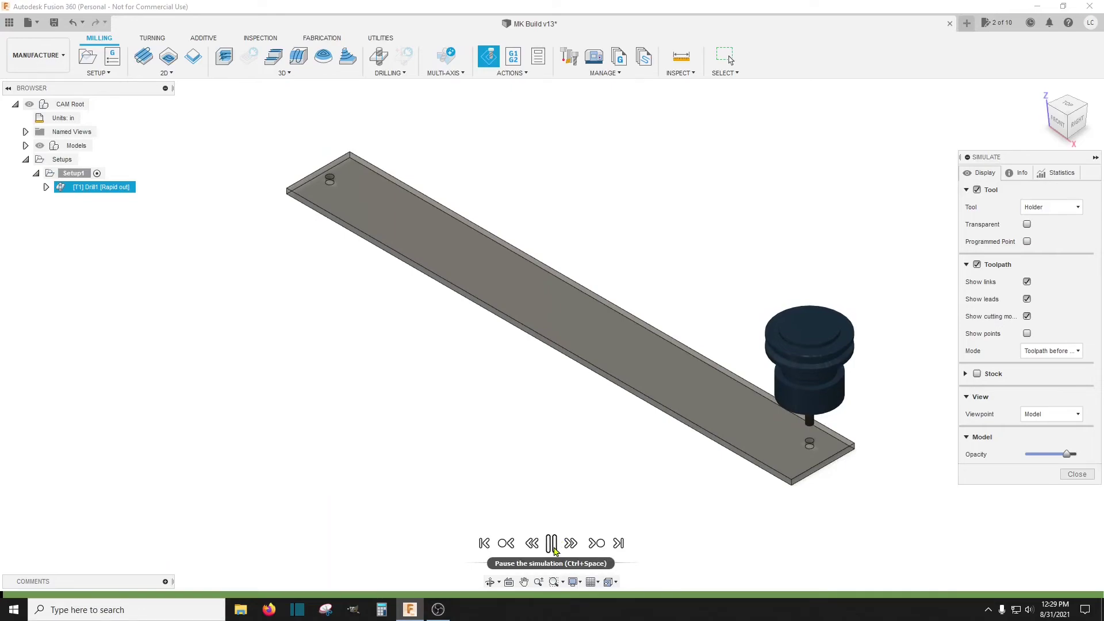
left_click(555, 550)
left_click(554, 548)
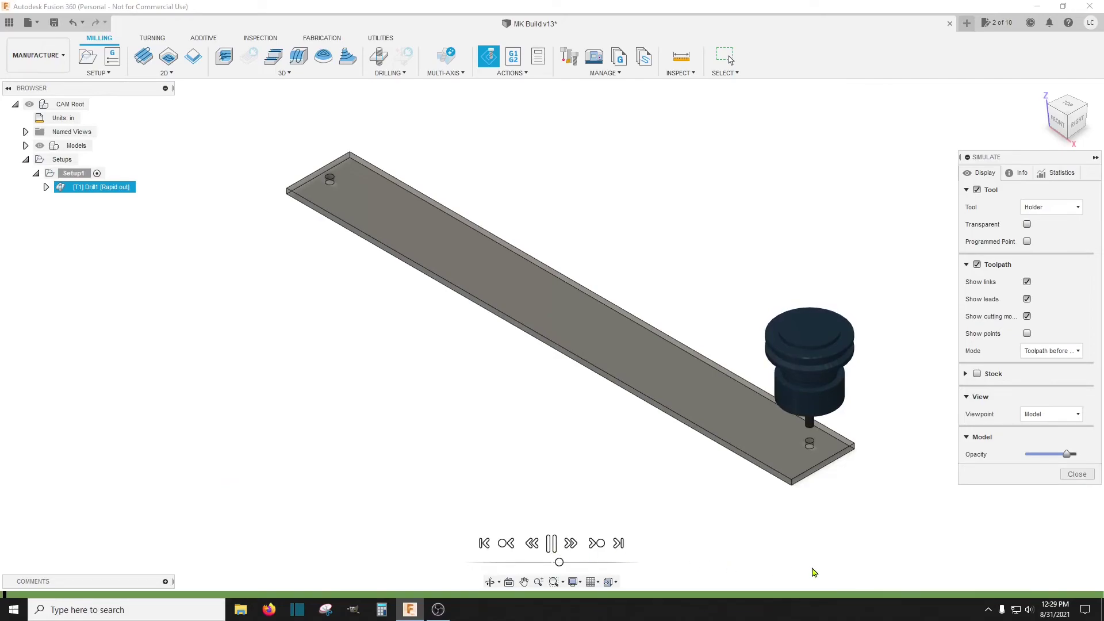
Examine the tool above the far-end hole up close, then speed up the simulation to run through the drilling
scroll(828, 446, "up", 8)
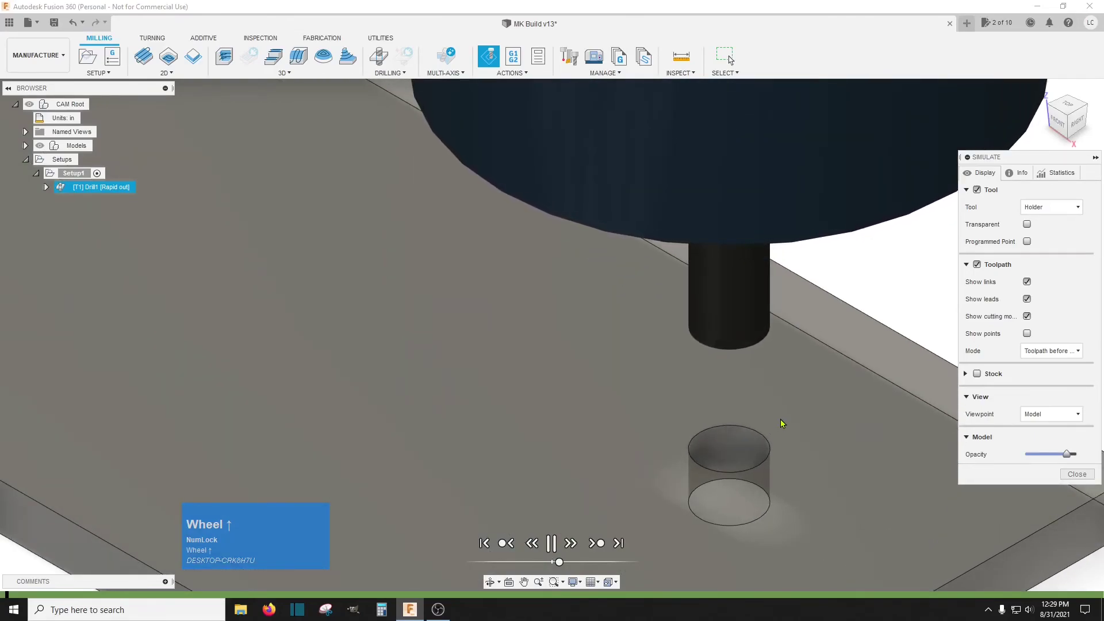
scroll(664, 450, "down", 3)
scroll(662, 448, "down", 4)
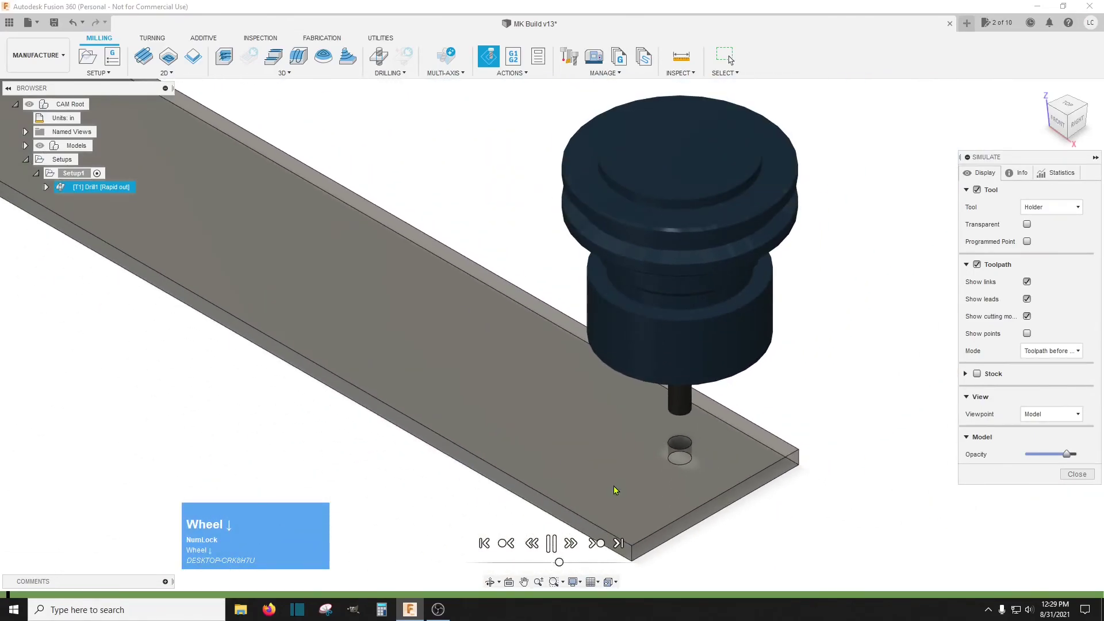
left_click_drag(560, 563, 592, 565)
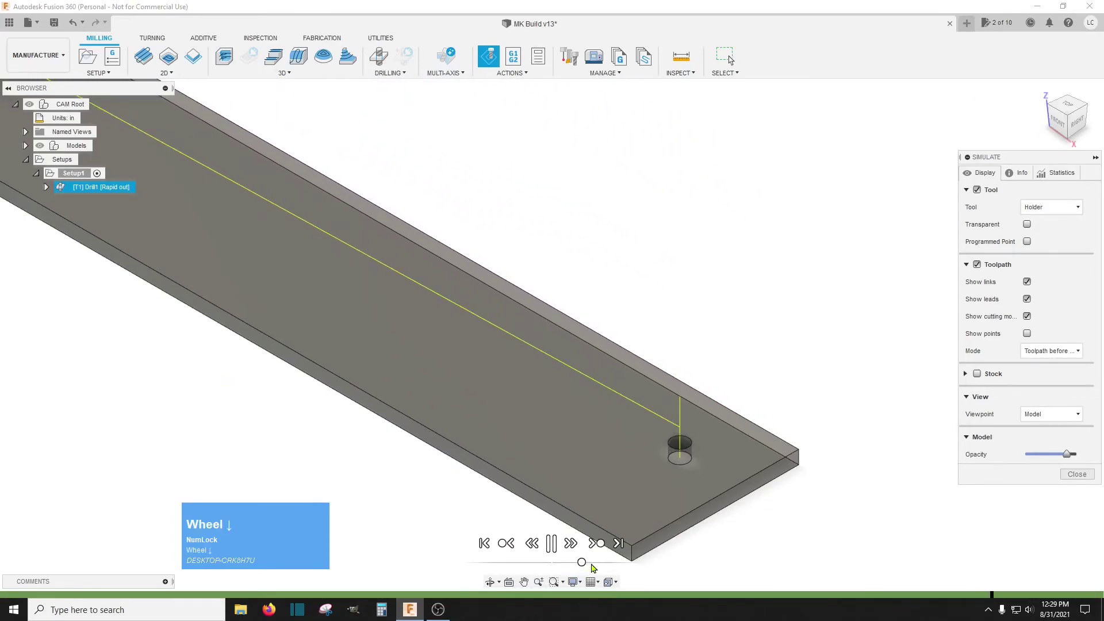
scroll(735, 542, "down", 5)
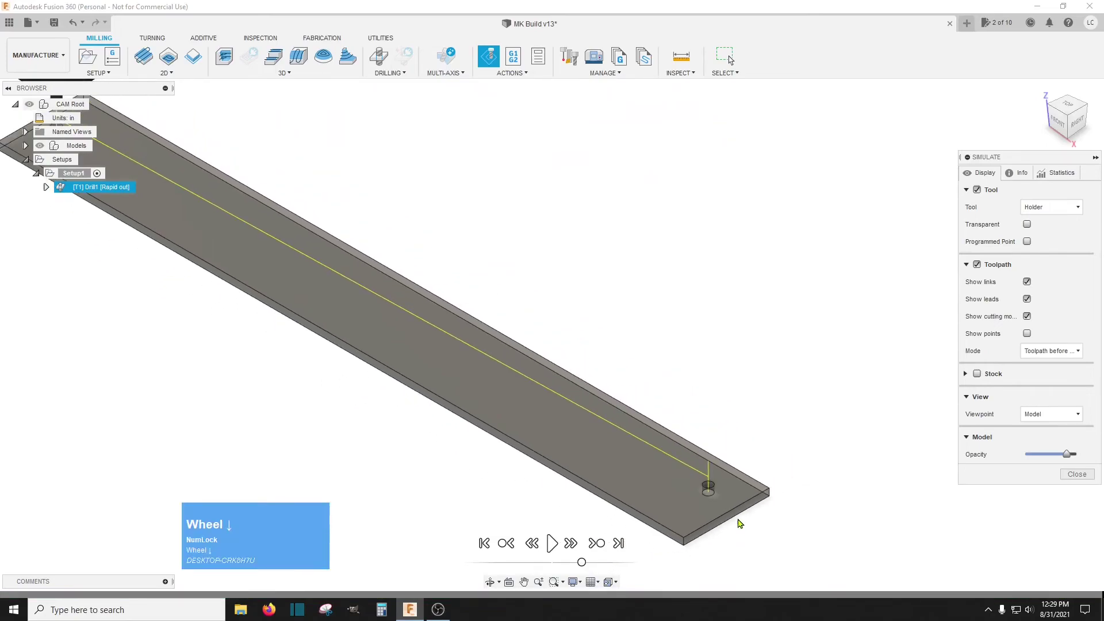
Replay the drilling simulation at reduced speed, raise the speed to finish it, and close the simulation
left_click_drag(581, 563, 539, 566)
left_click(551, 547)
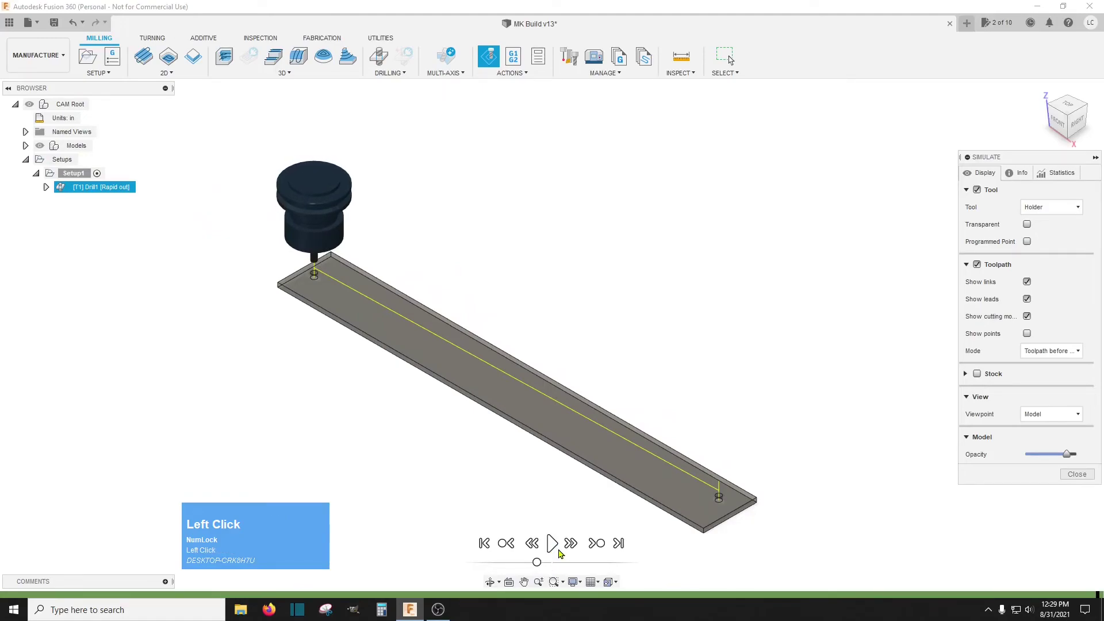
left_click(552, 545)
left_click_drag(544, 567, 526, 565)
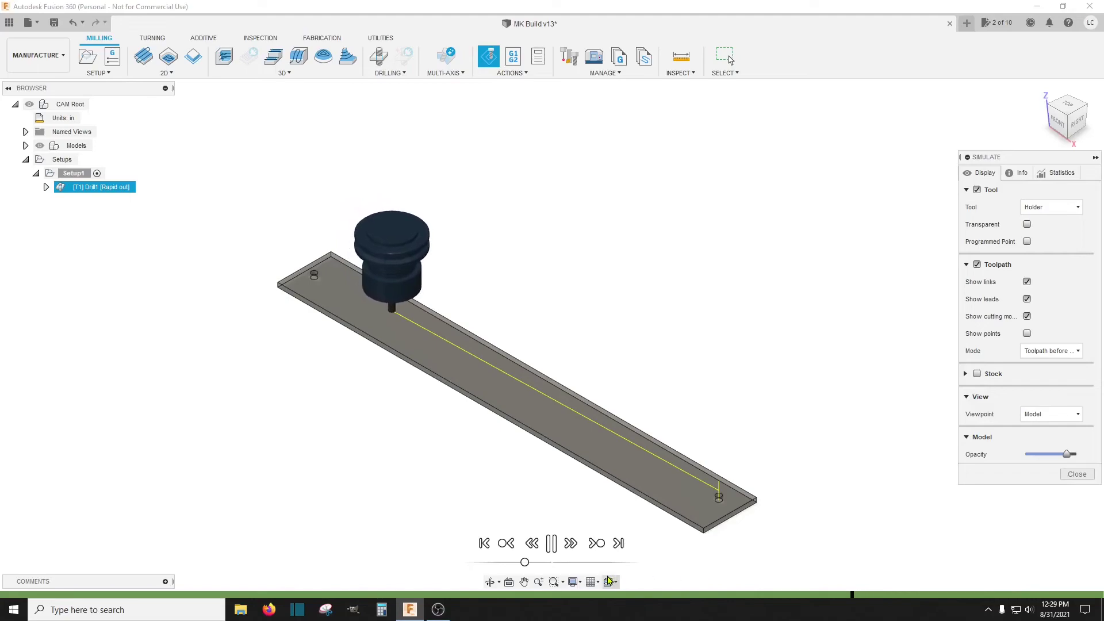
left_click_drag(525, 564, 568, 565)
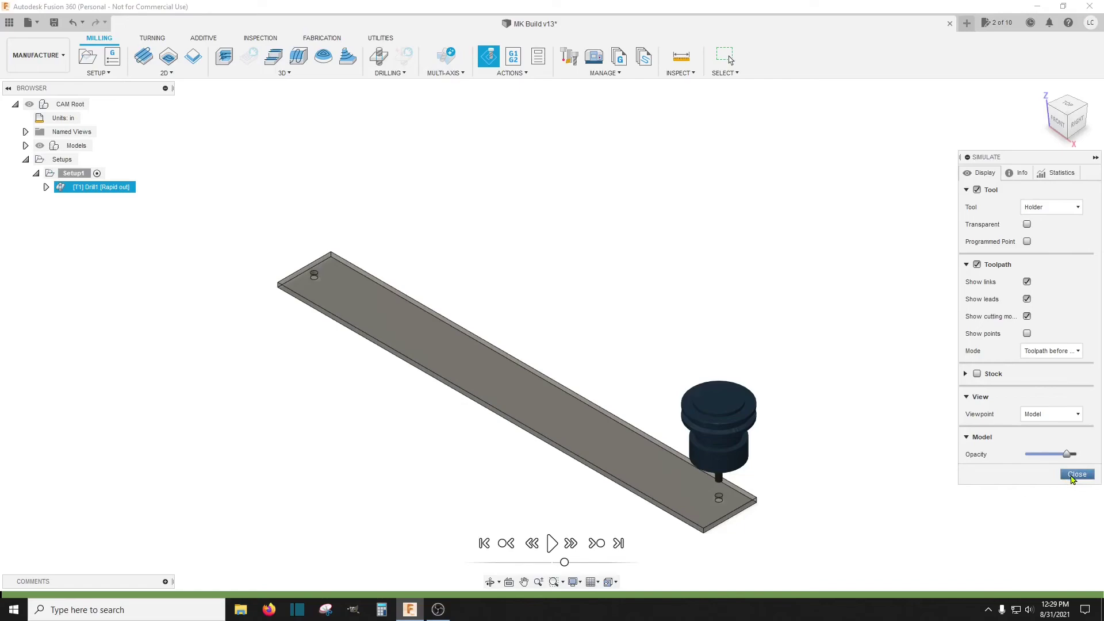
left_click(1074, 477)
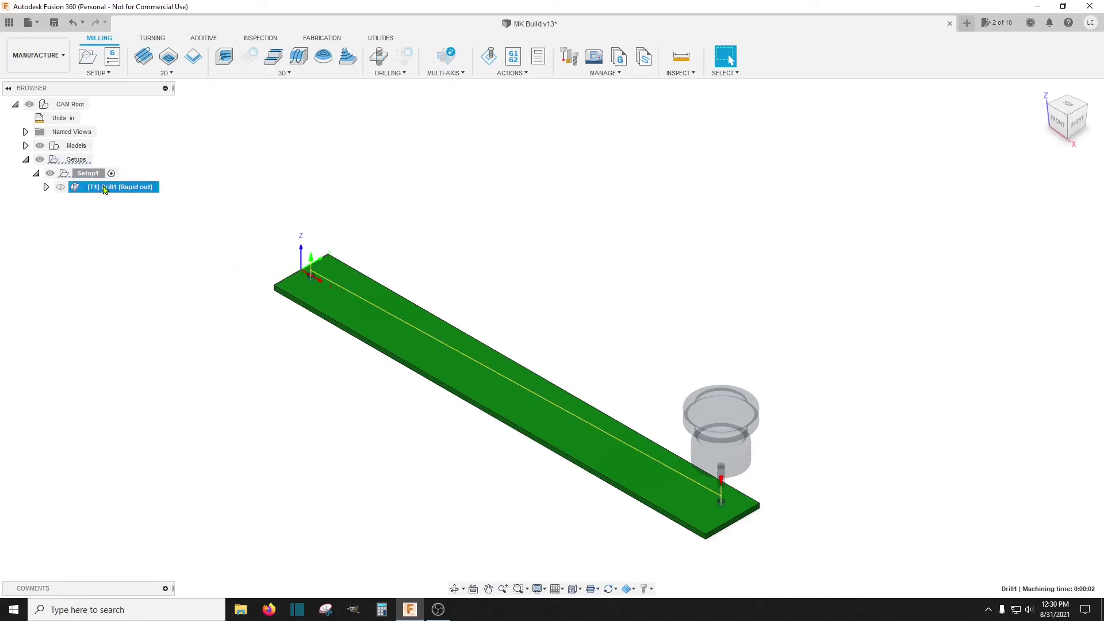
Post-process the drilling operation as FB Fixture with the Mach4Mill post, overwriting the existing FB Fixture.tap
left_click(84, 175)
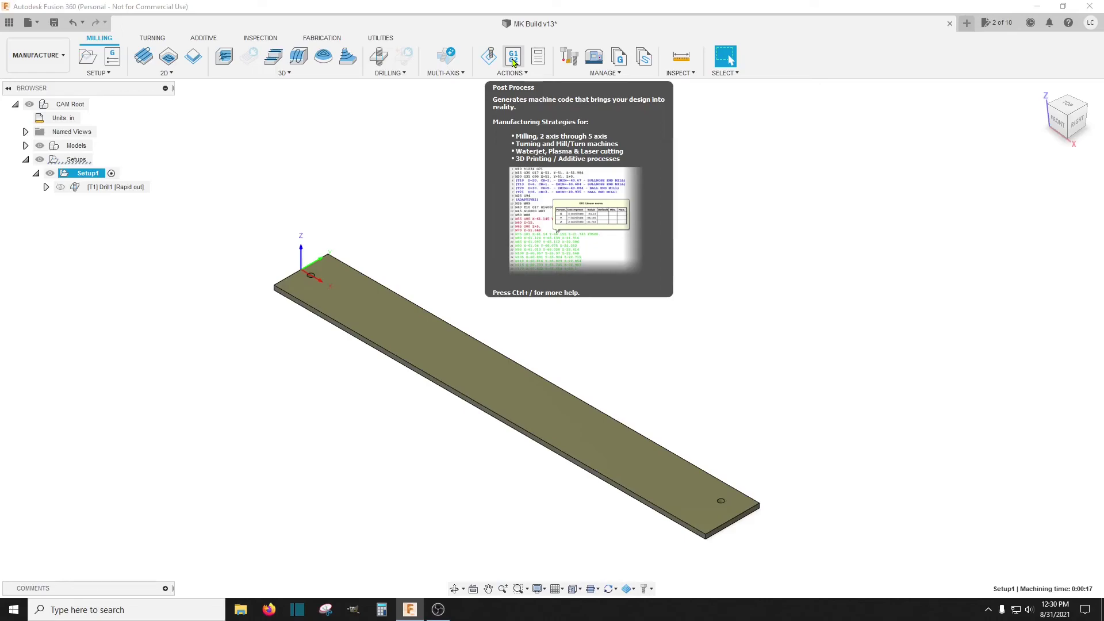
left_click(114, 190)
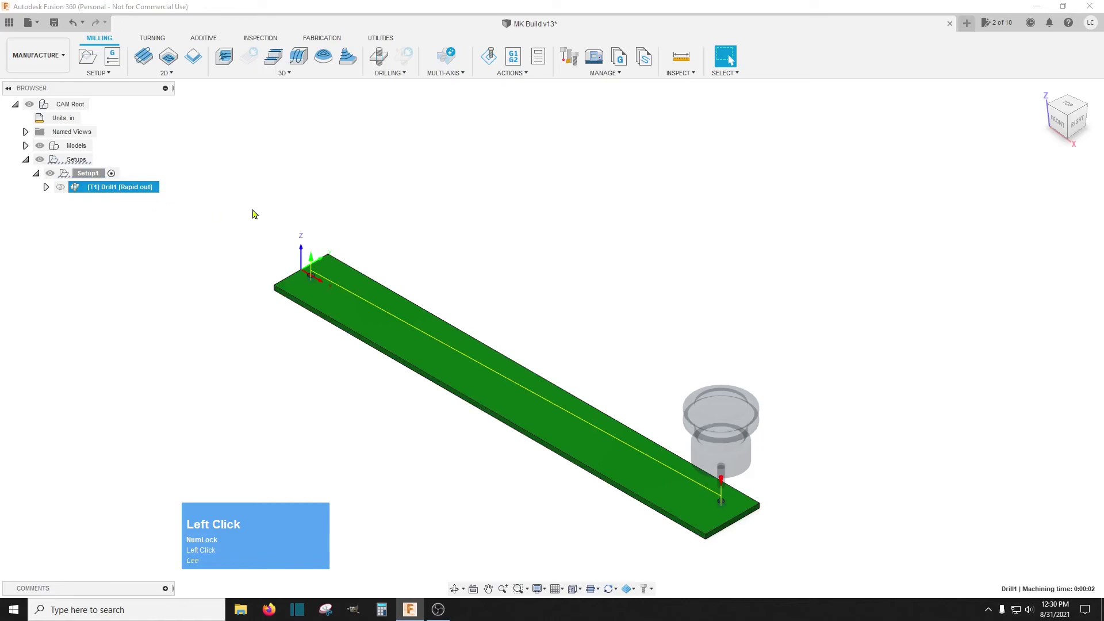
left_click(509, 59)
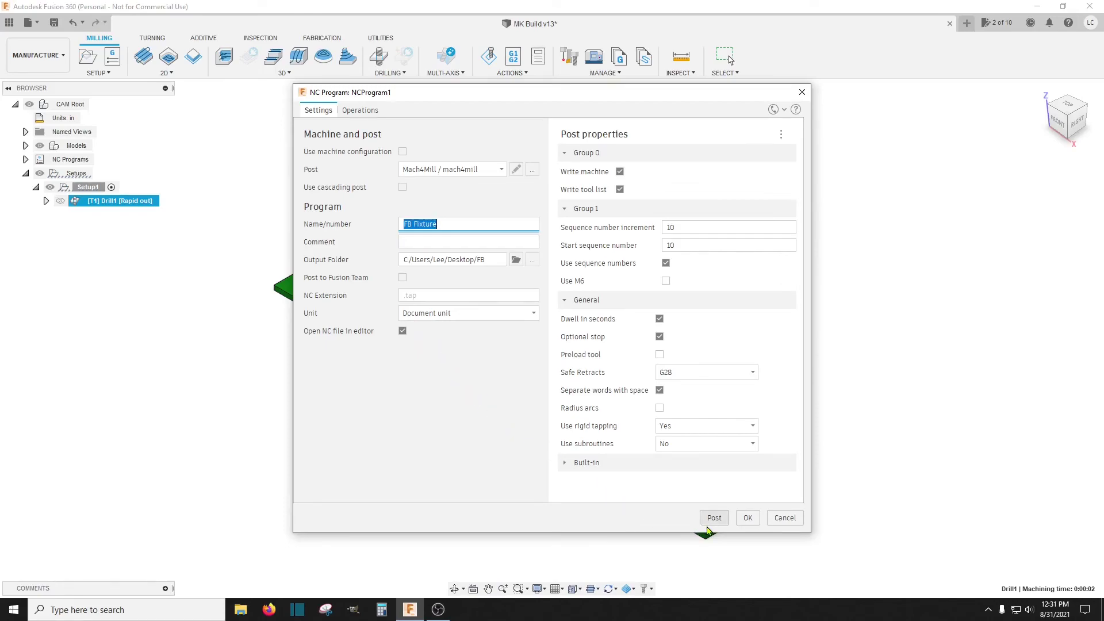
left_click(714, 519)
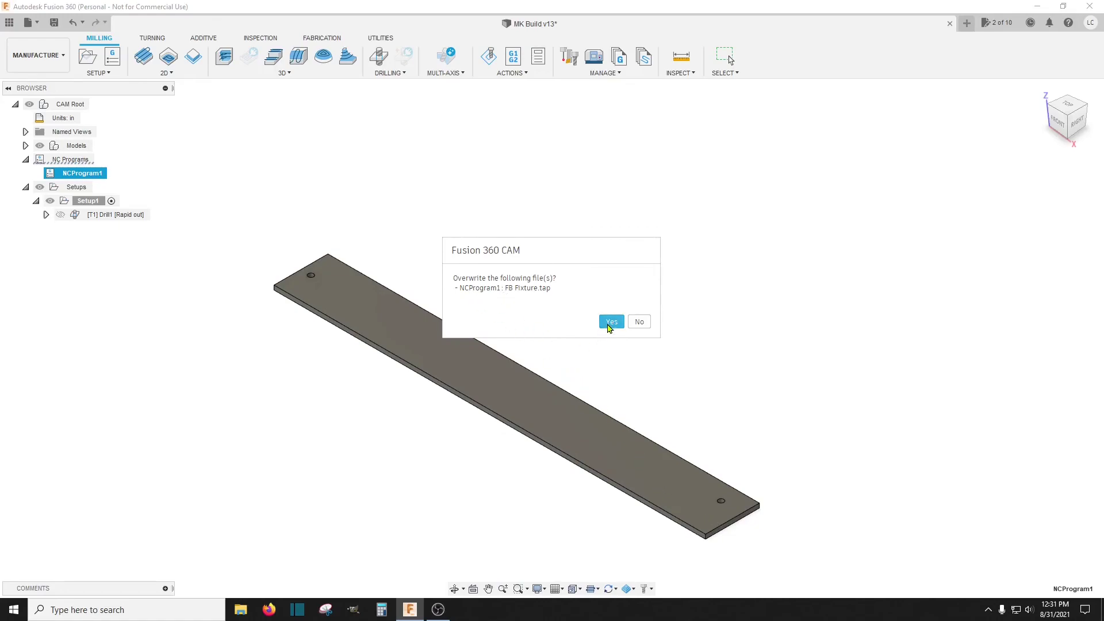
left_click(610, 323)
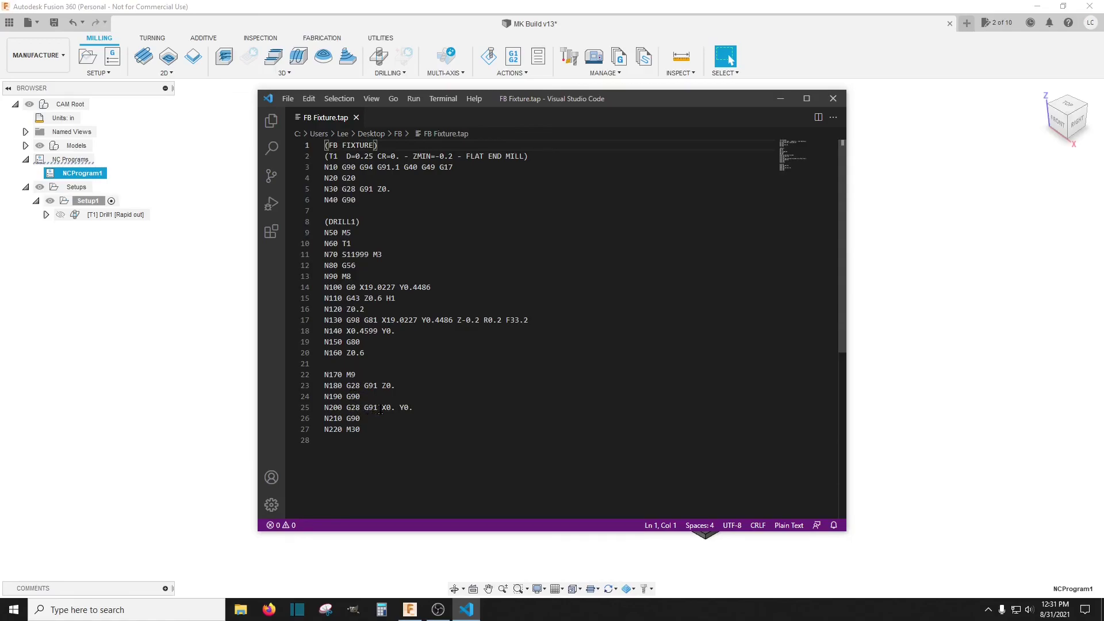
Delete the lines N190 G90 and N200 G28 G91 X0. Y0. from FB Fixture.tap, then save the file and close the editor
left_click_drag(415, 407, 325, 397)
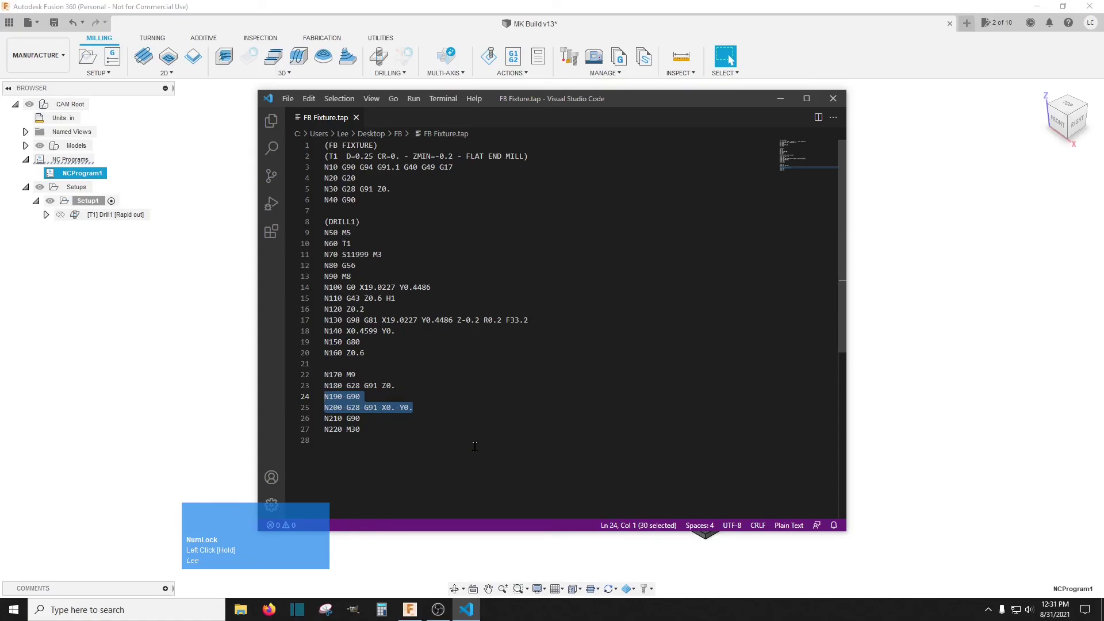
key("Delete")
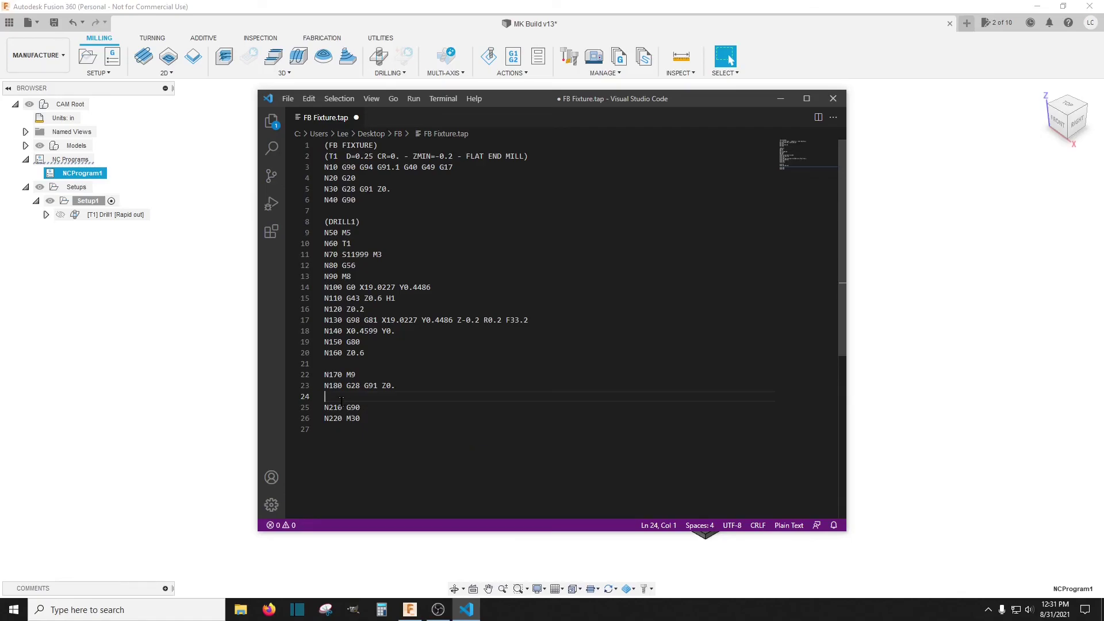
key("Delete")
left_click(289, 98)
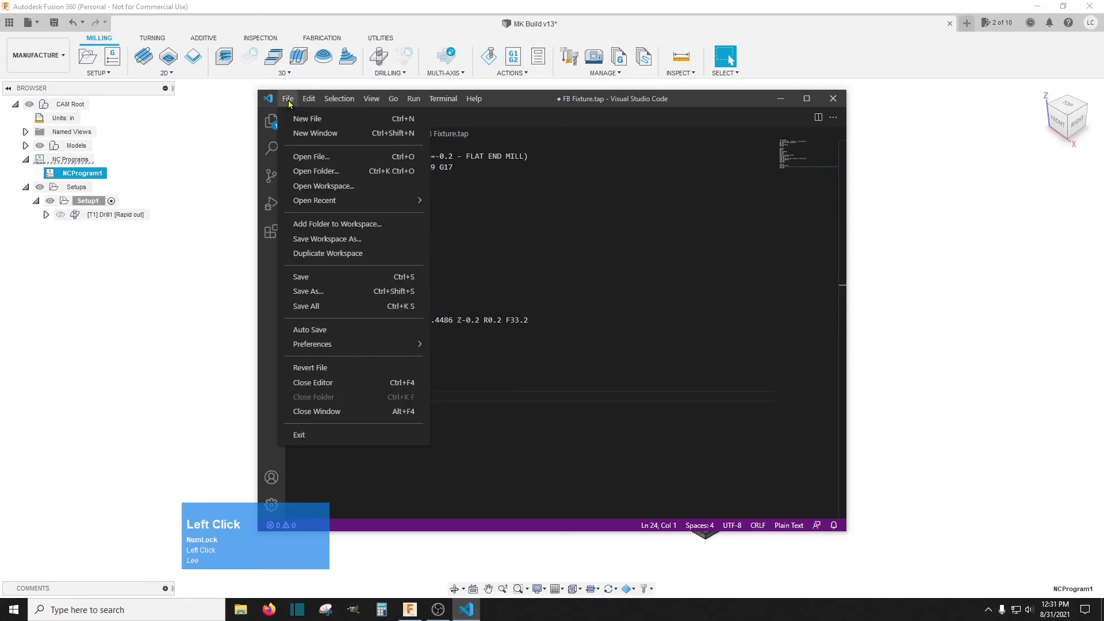
left_click(297, 277)
left_click(834, 99)
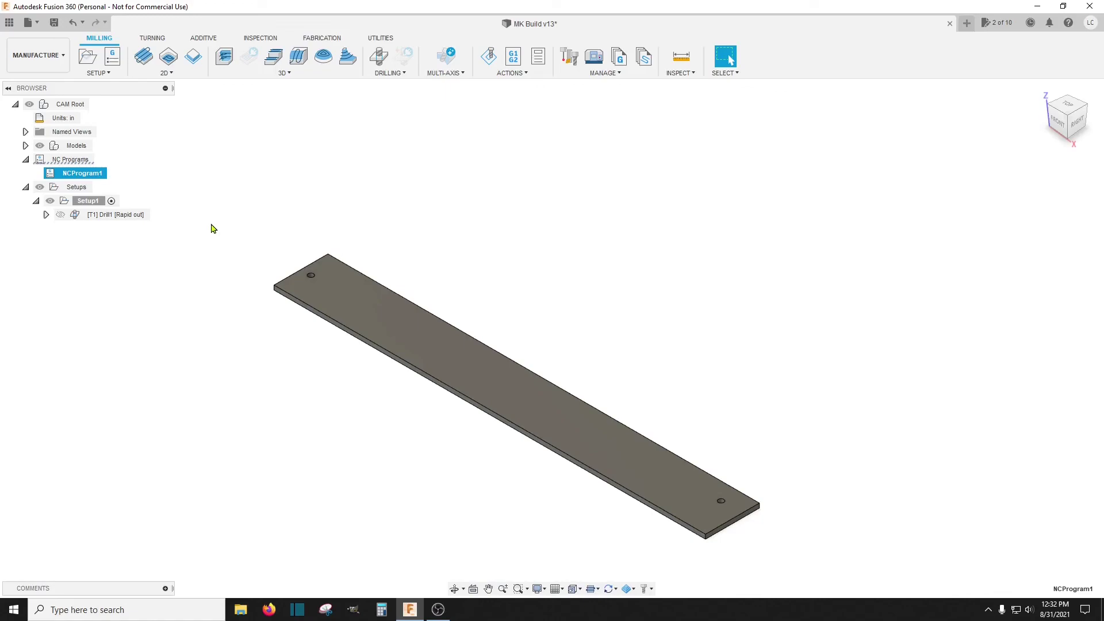
Delete the Drill1 operation, NCProgram1 and Setup1 from the manufacturing browser
right_click(123, 219)
left_click(165, 509)
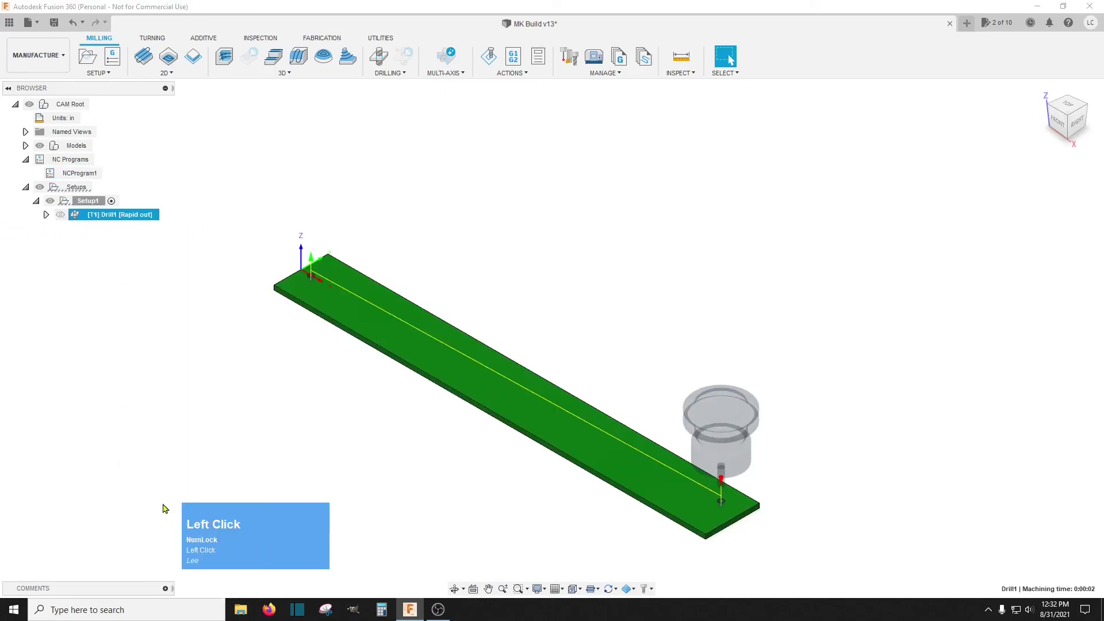
right_click(89, 178)
left_click(113, 280)
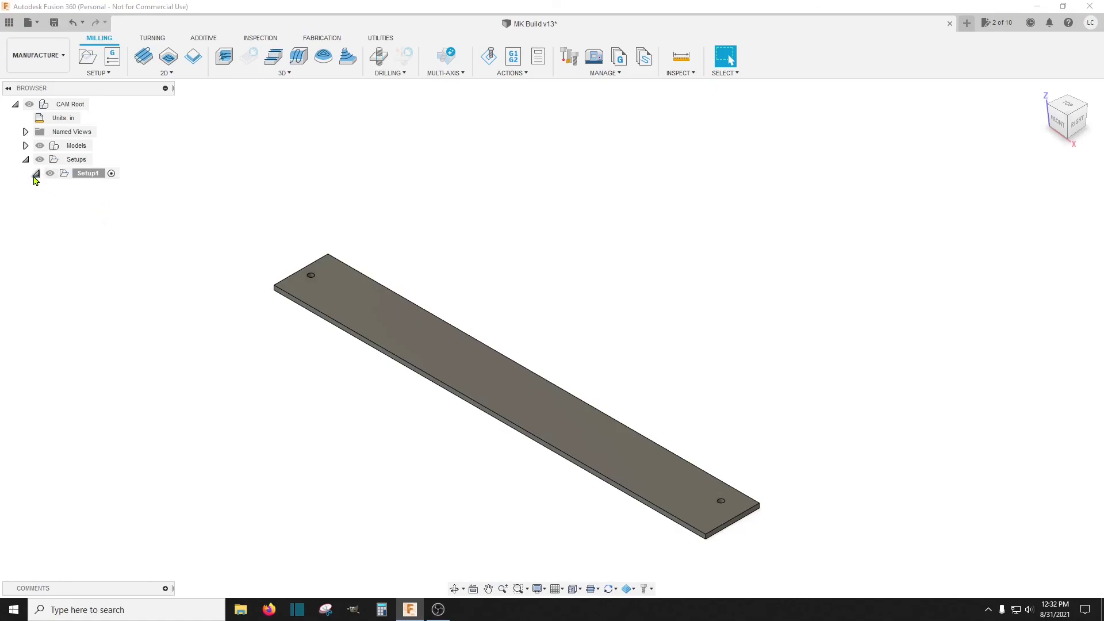
right_click(79, 174)
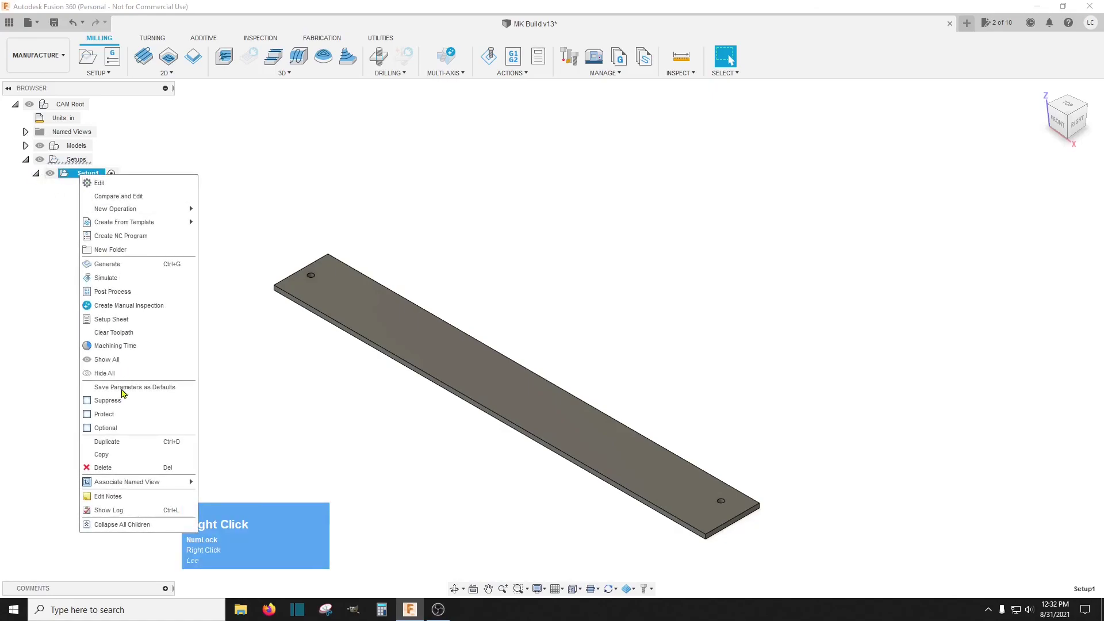
left_click(114, 468)
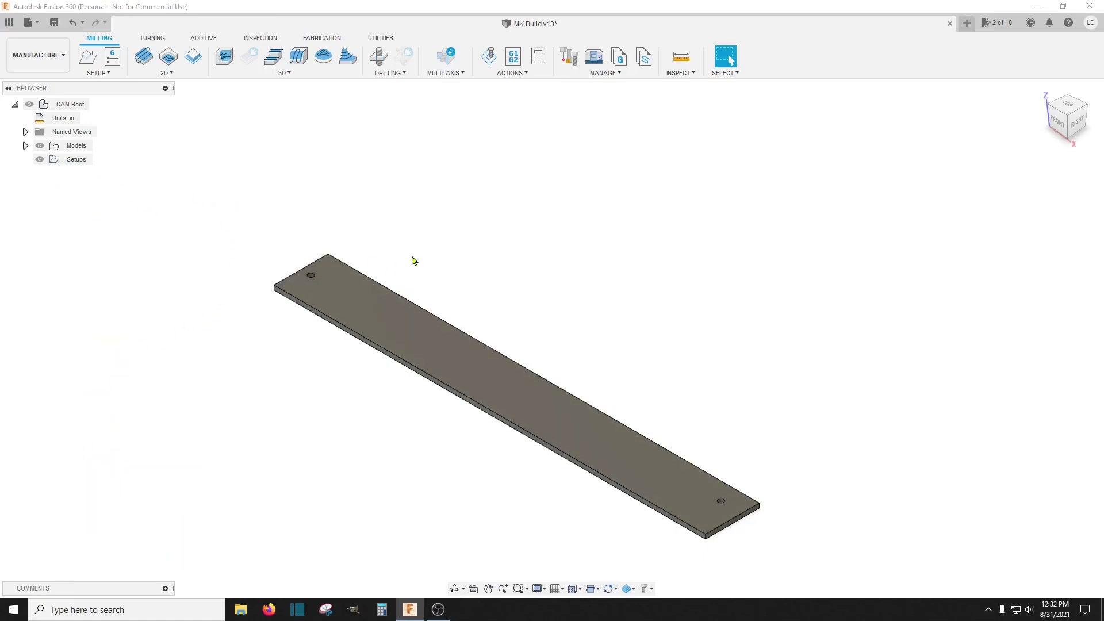
scroll(541, 209, "down", 2)
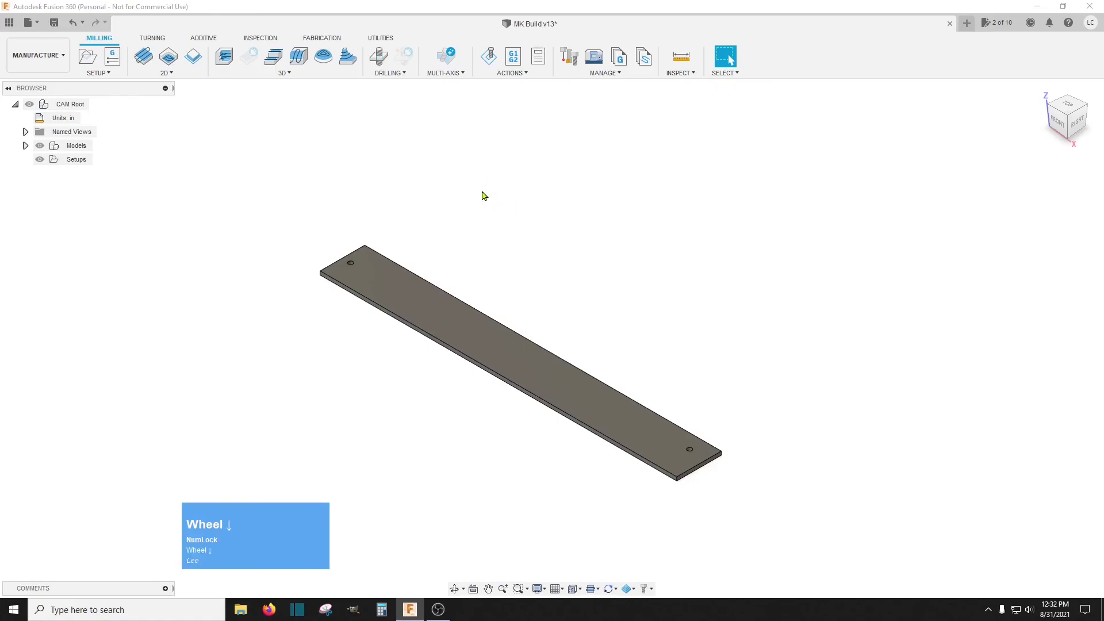
key("Num_Lock")
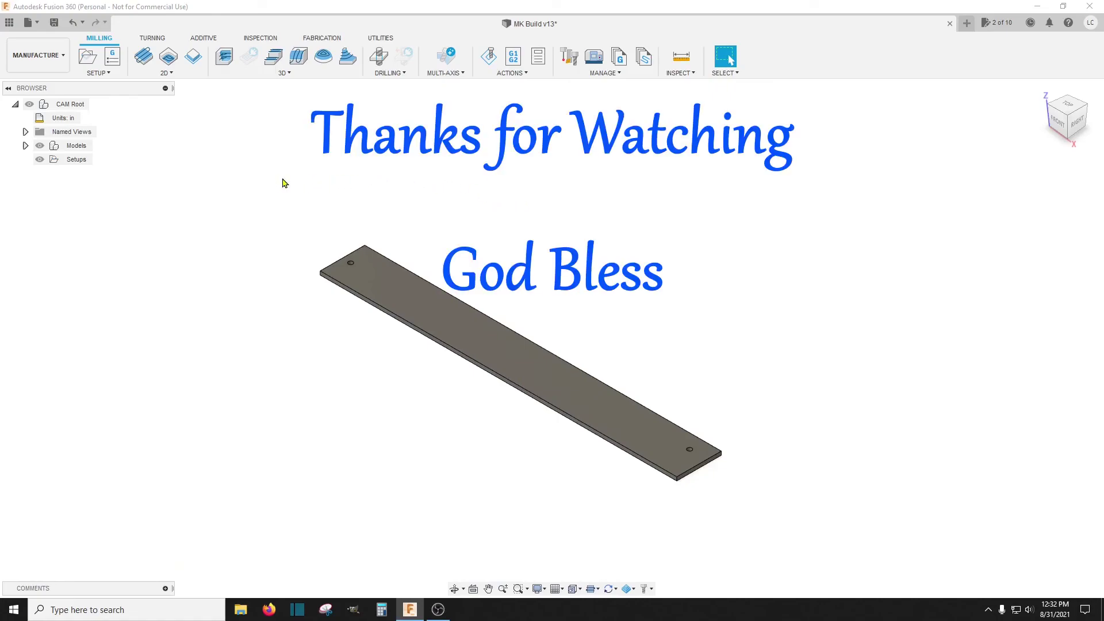